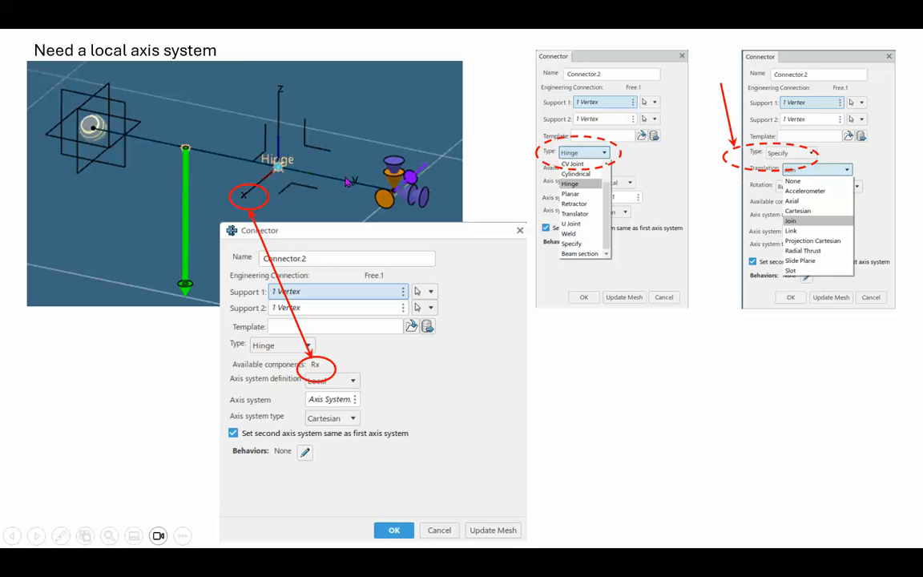
click(615, 410)
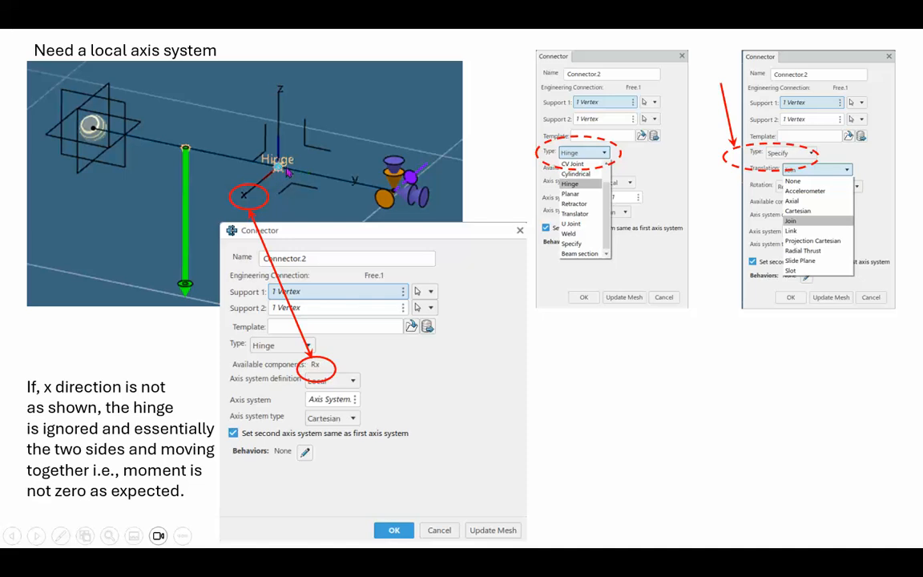
click(594, 350)
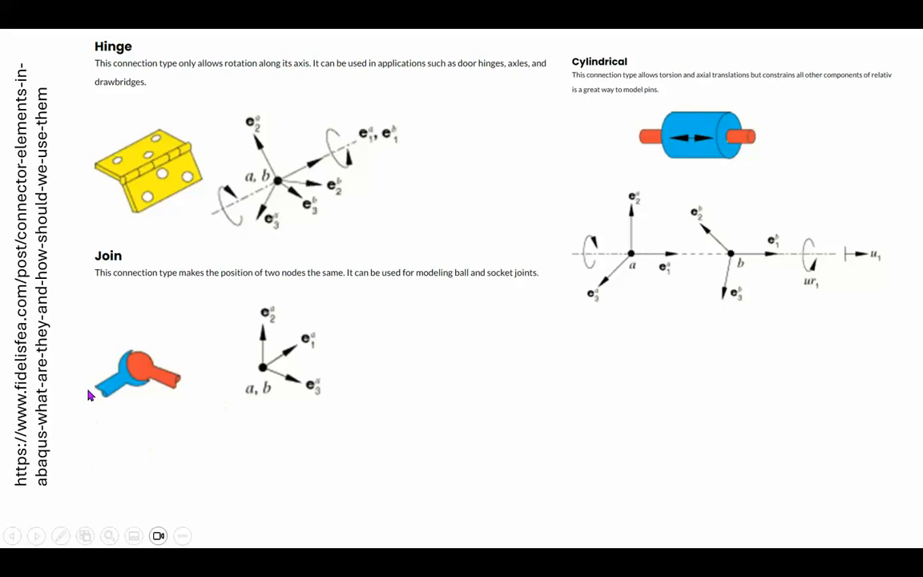
click(474, 336)
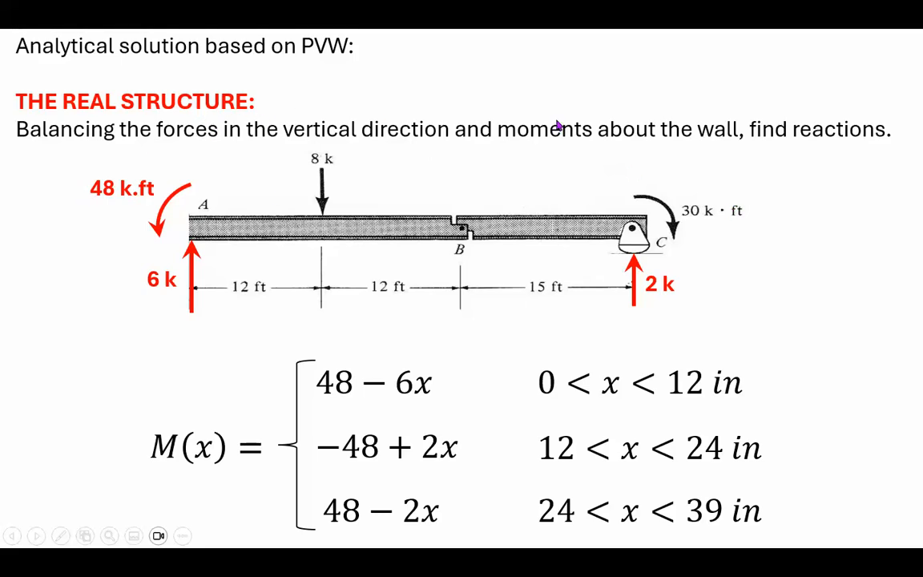
scroll(772, 208, down, 2)
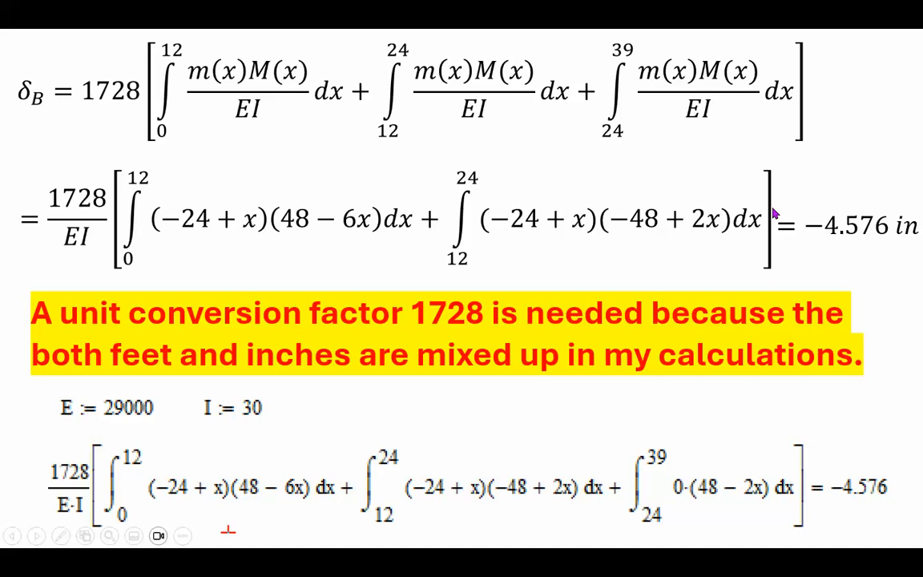
scroll(772, 209, up, 1)
scroll(774, 213, up, 1)
scroll(773, 213, down, 1)
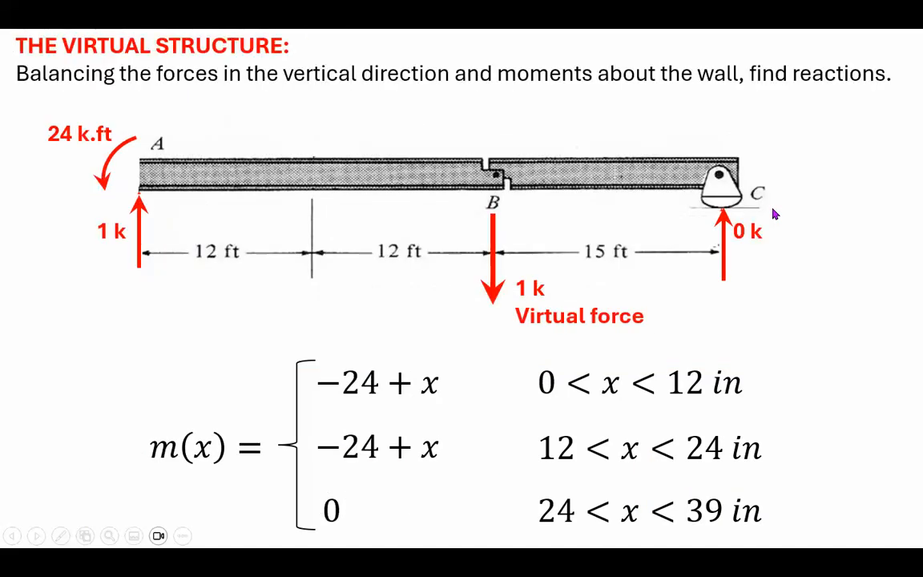
scroll(773, 213, down, 1)
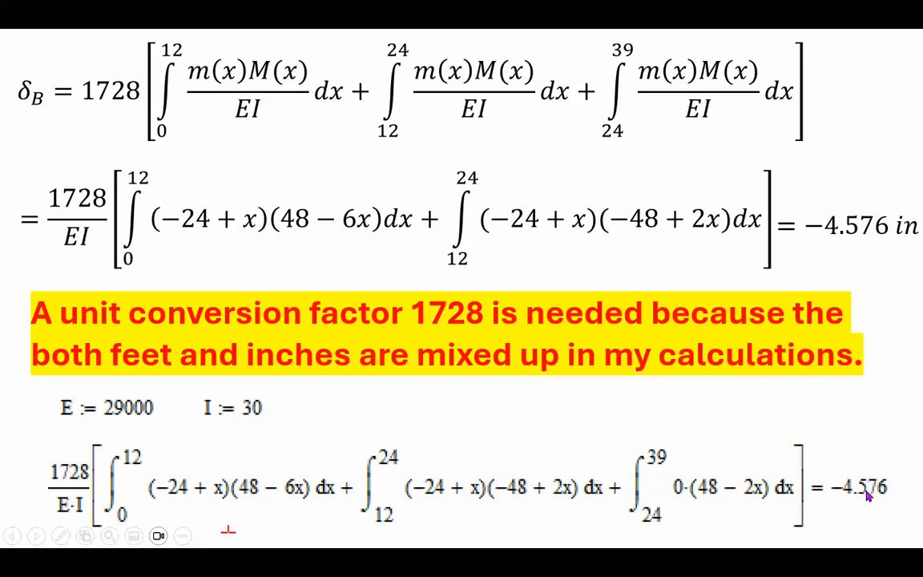
click(869, 417)
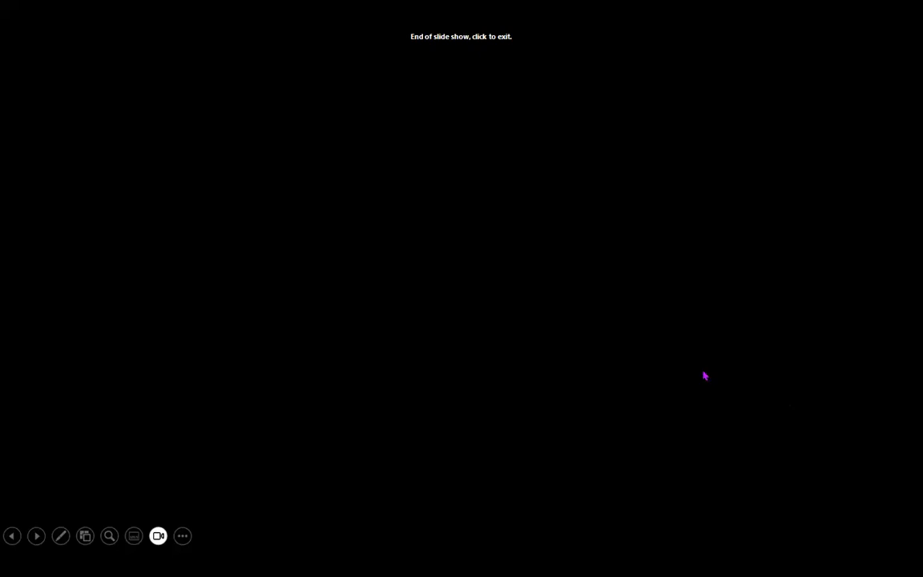
- Exit the slide show, switch to 3DEXPERIENCE and create a new 3D part in Generative Shape Design
click(704, 376)
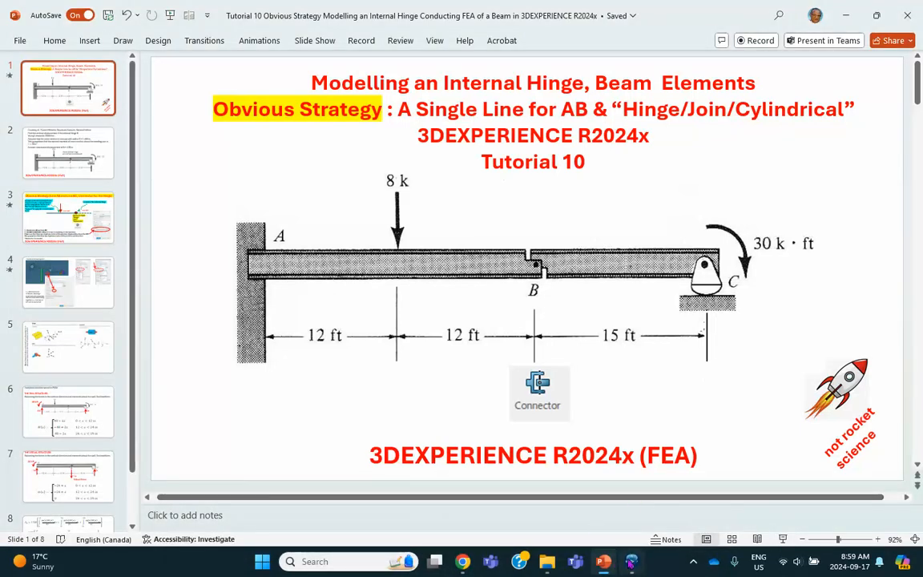
click(630, 562)
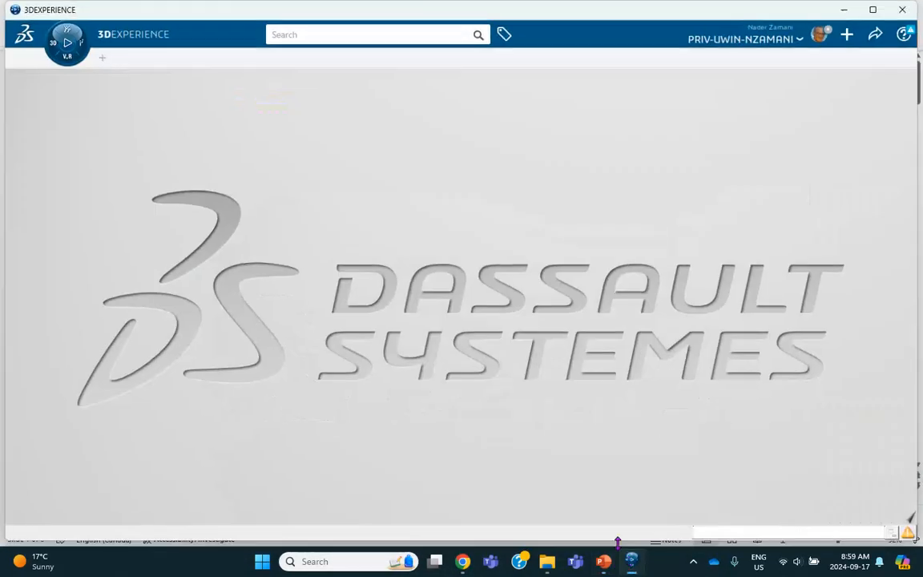
click(64, 56)
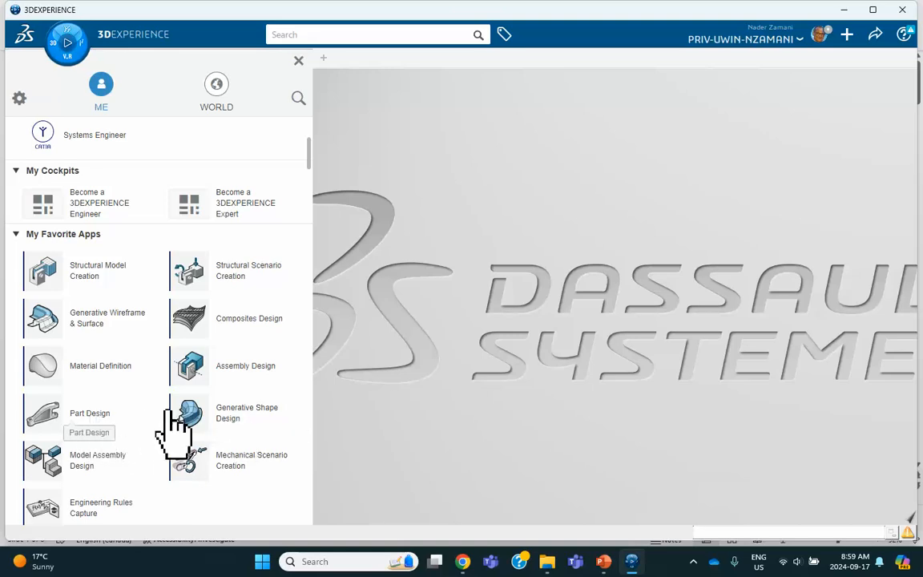
click(205, 409)
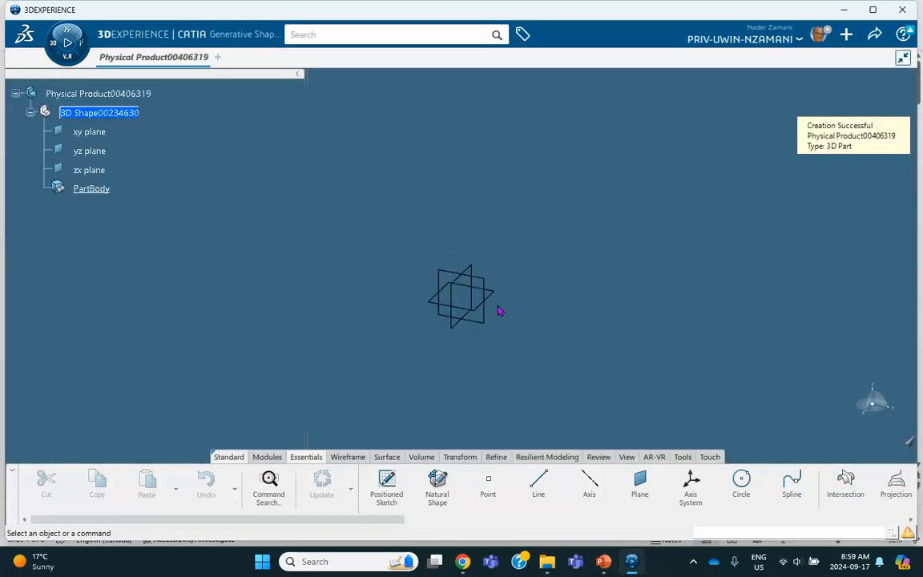
- Begin a Point-Direction line that starts from a new coordinate point at X 0 ft, Y 0 ft, Z 0 ft
click(539, 483)
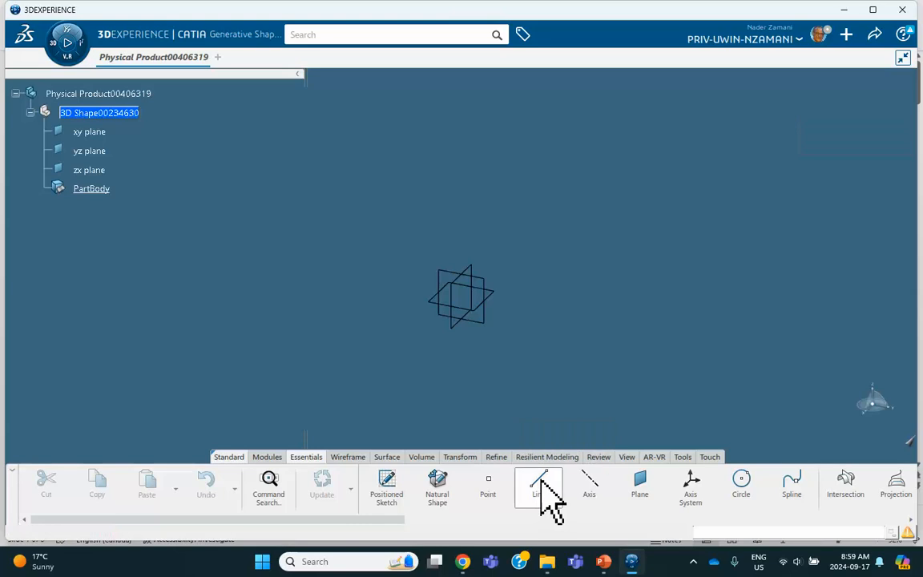
click(733, 126)
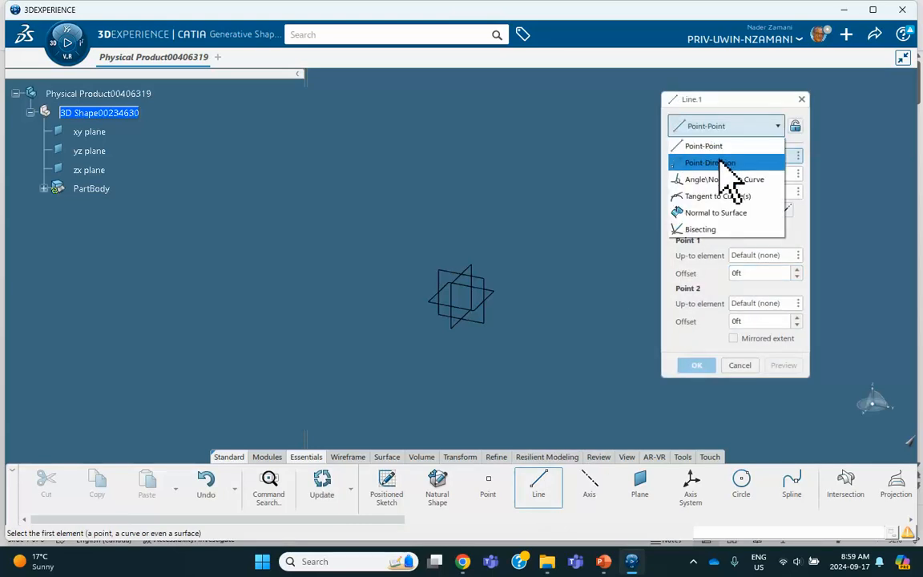
click(719, 163)
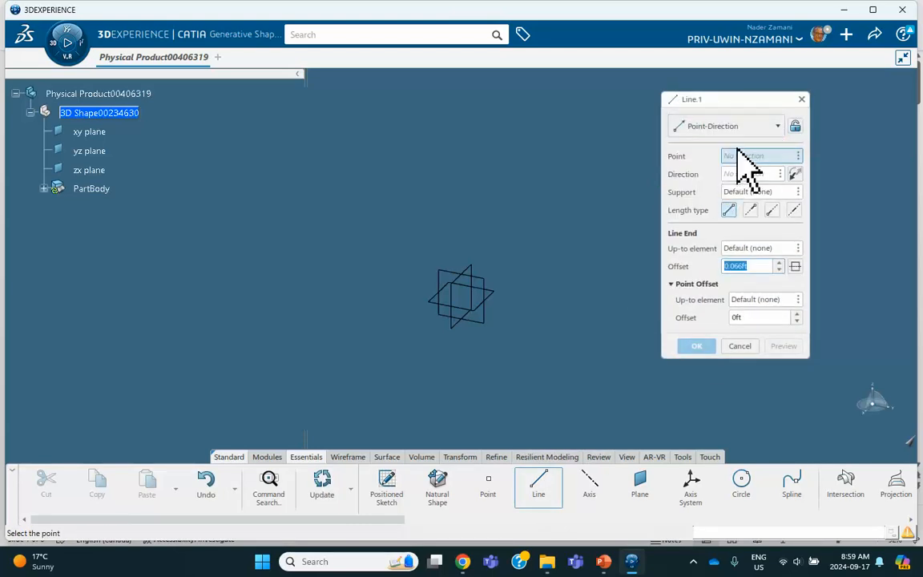
click(797, 156)
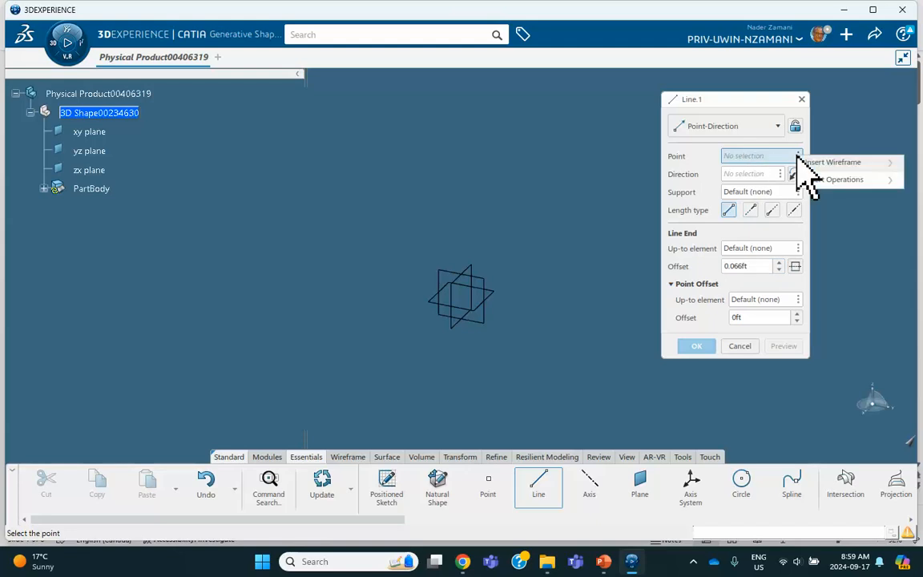
mouse_move(809, 161)
click(721, 160)
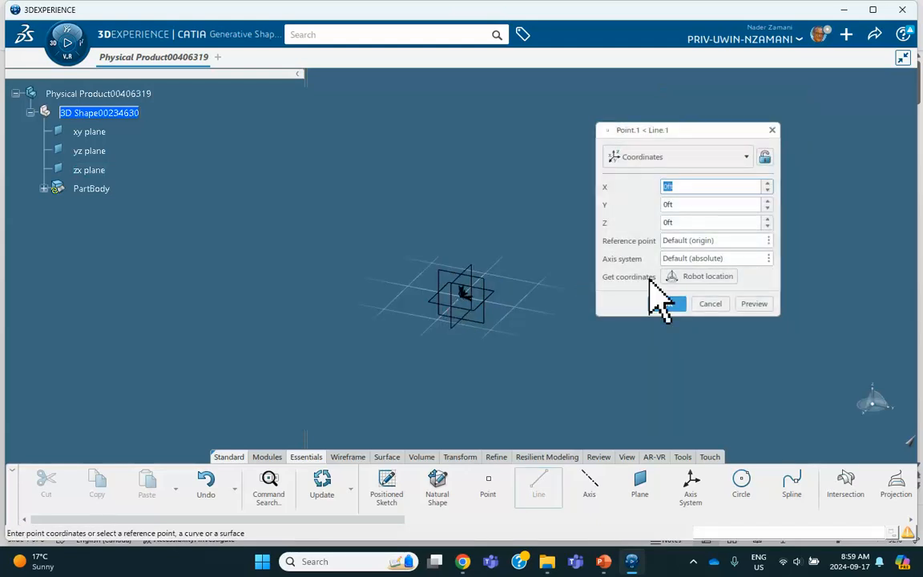
click(667, 304)
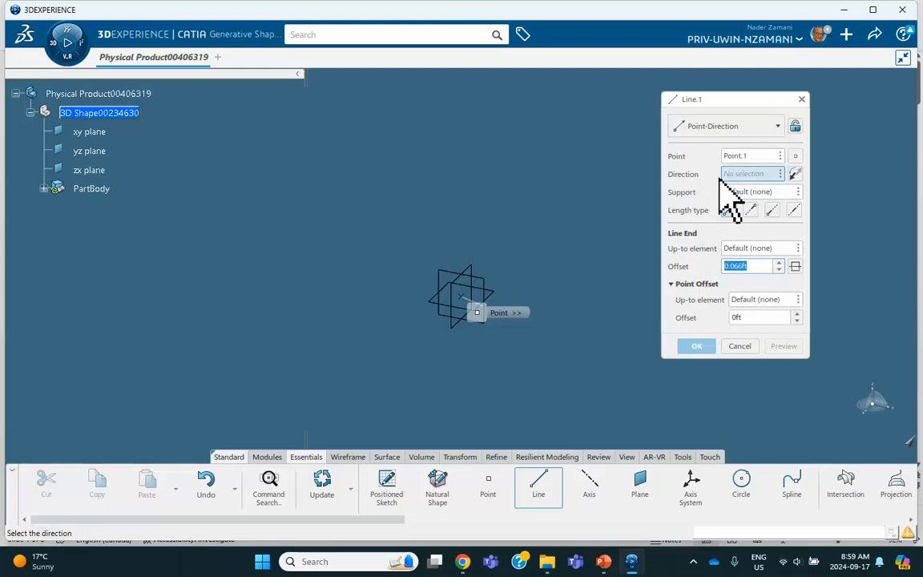
- Direct the line along the Y component, set its end offset to 24 ft and create it
right_click(723, 177)
click(761, 216)
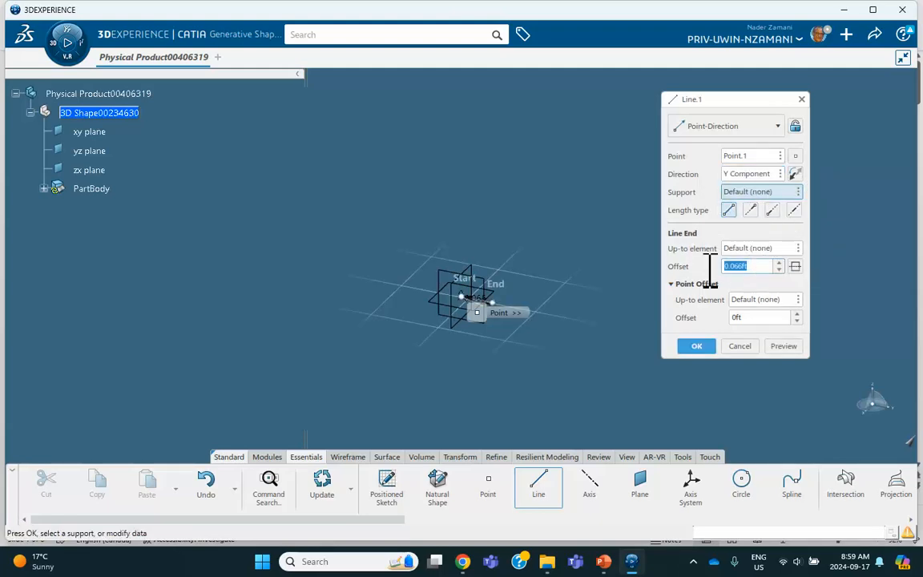
text(24)
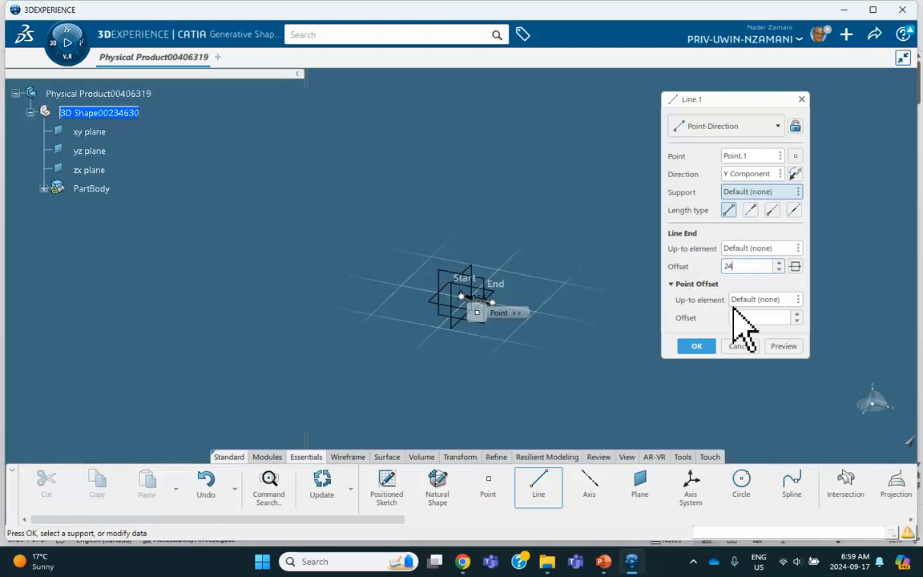
click(697, 345)
middle_drag(628, 244, 536, 407)
middle_drag(602, 285, 352, 262)
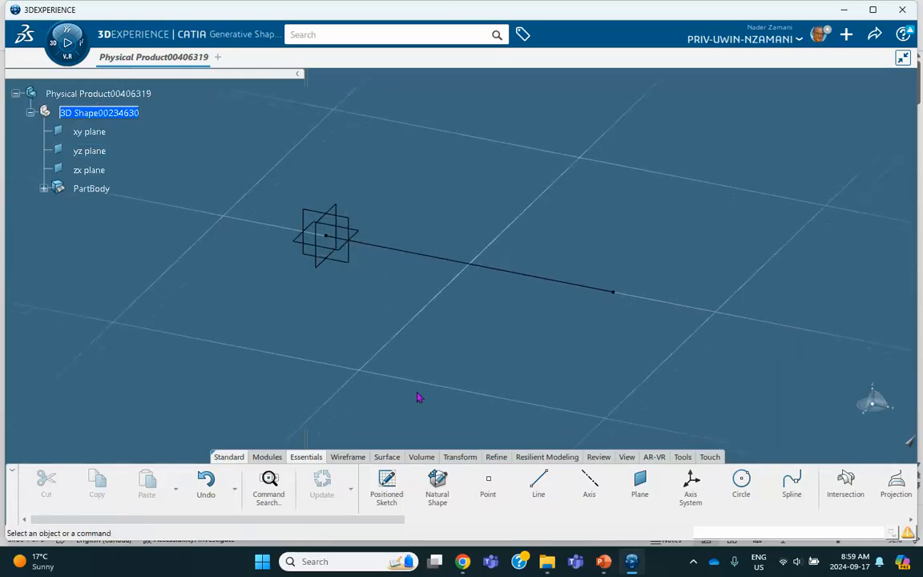
- Create a second Point-Direction line from the far end of the first line, along the Y component with a 15 ft end offset
click(539, 487)
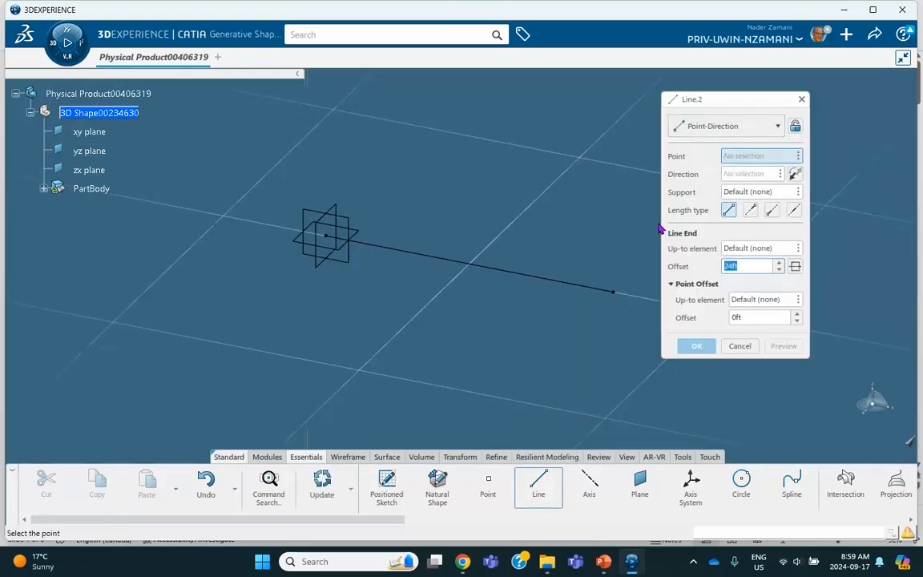
click(613, 292)
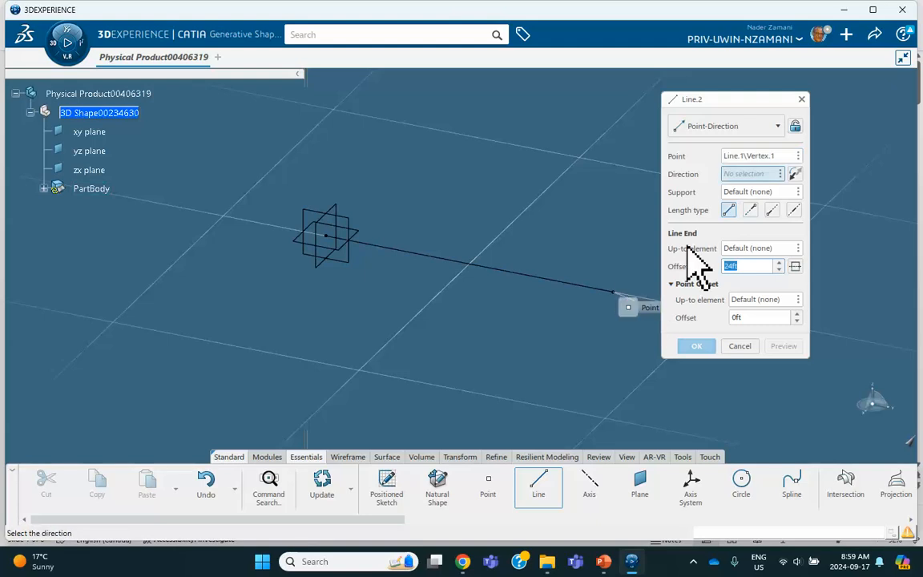
right_click(746, 175)
click(773, 220)
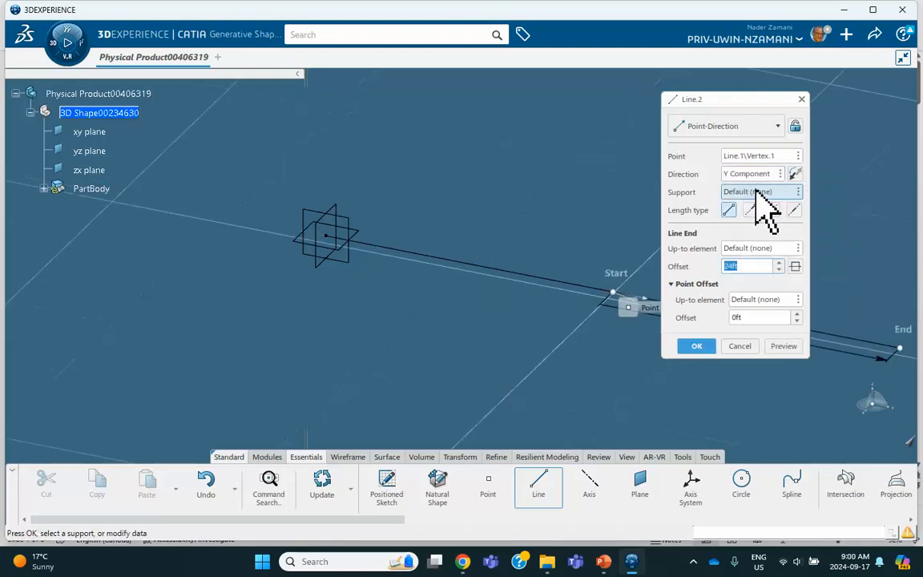
double_click(757, 266)
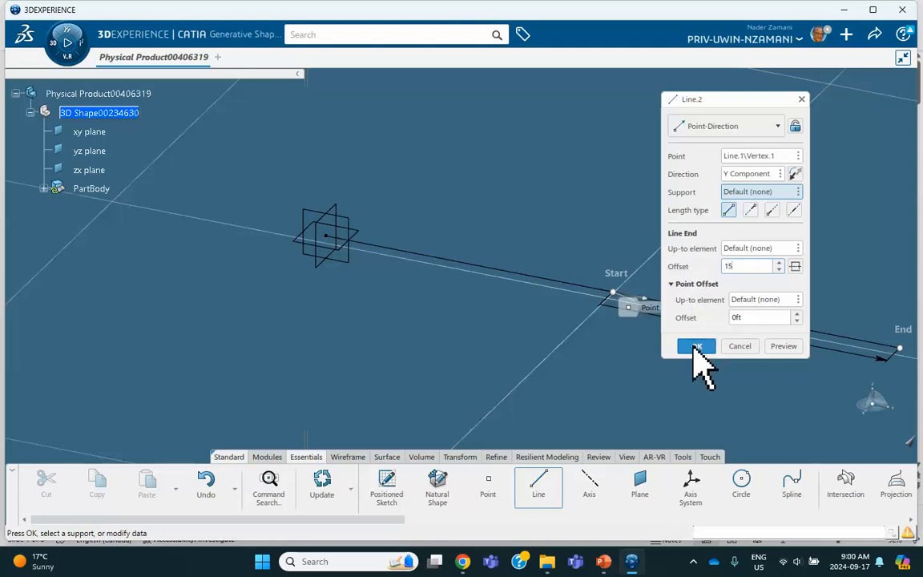
click(695, 346)
middle_drag(694, 254, 620, 199)
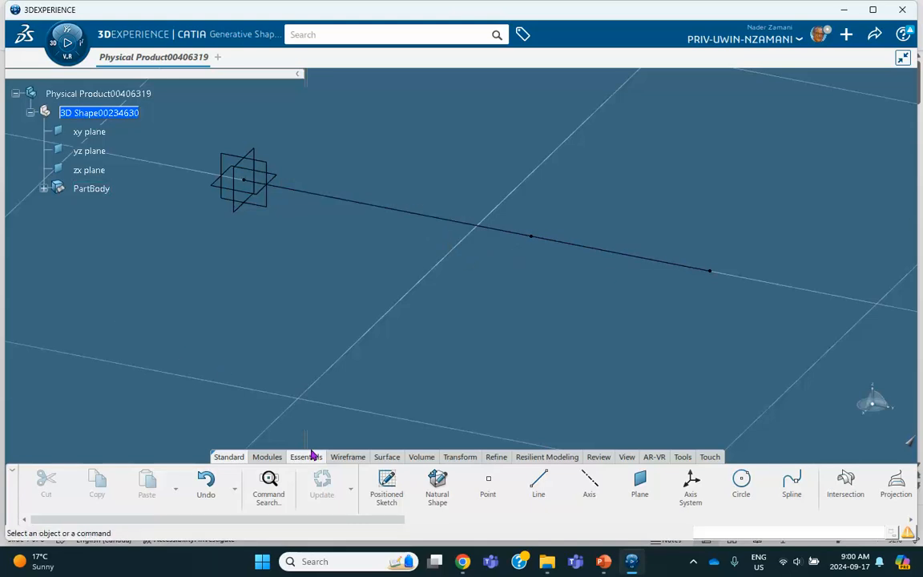
click(687, 484)
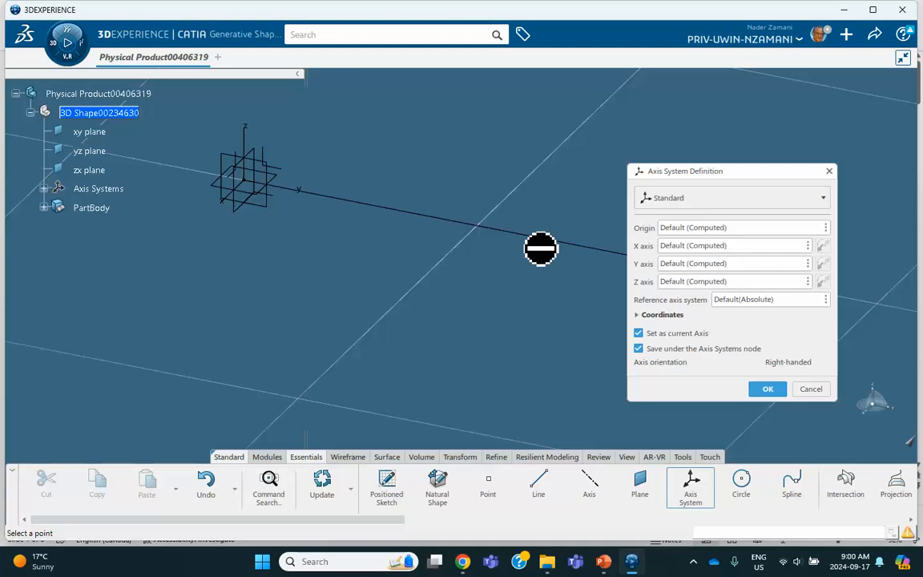
click(530, 239)
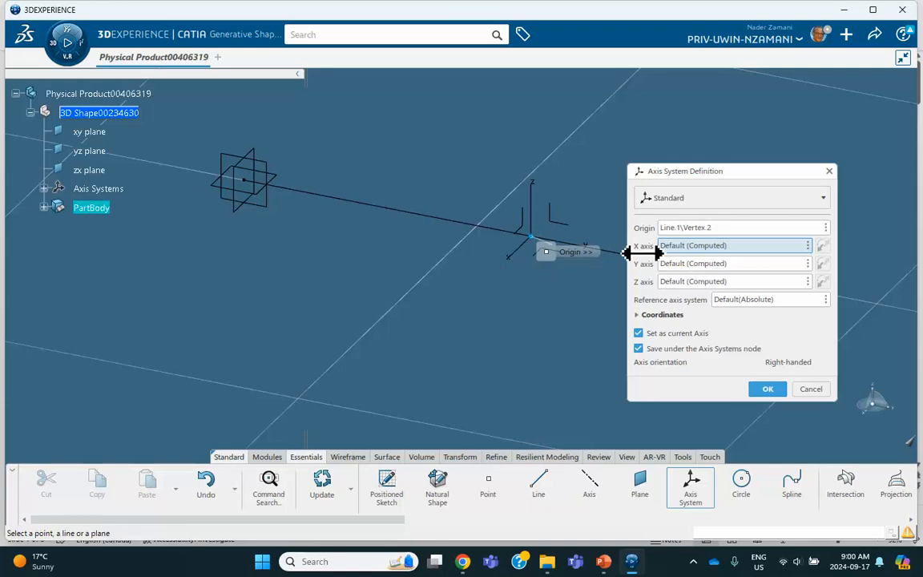
middle_drag(552, 285, 412, 285)
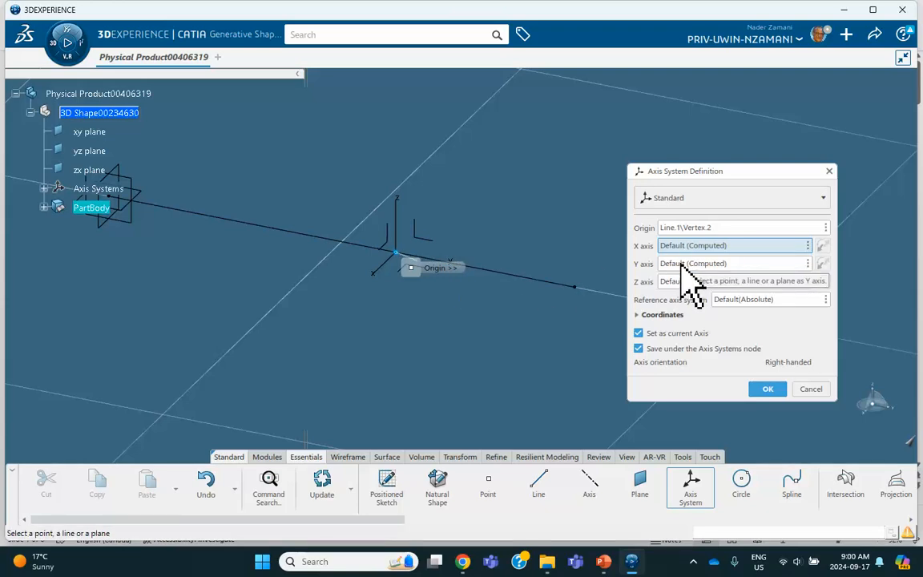
click(321, 240)
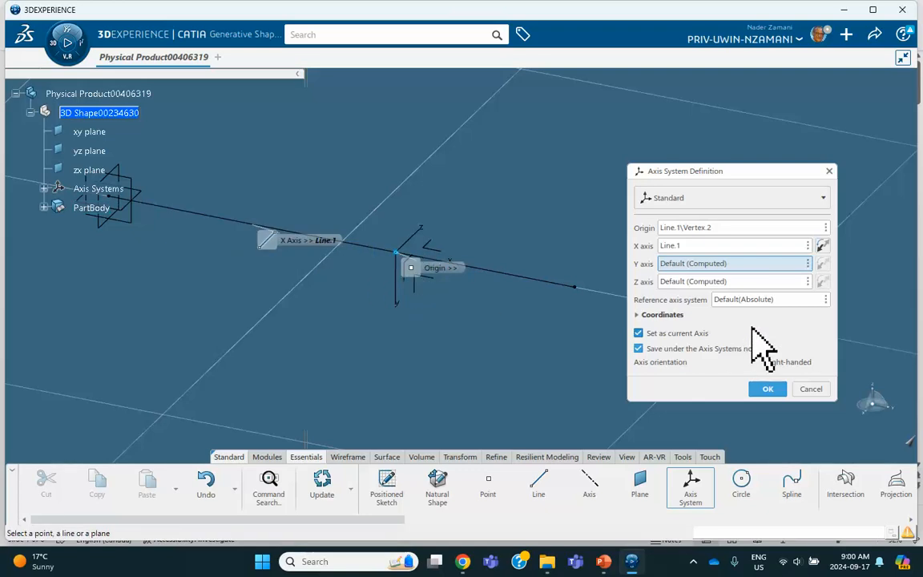
right_click(694, 264)
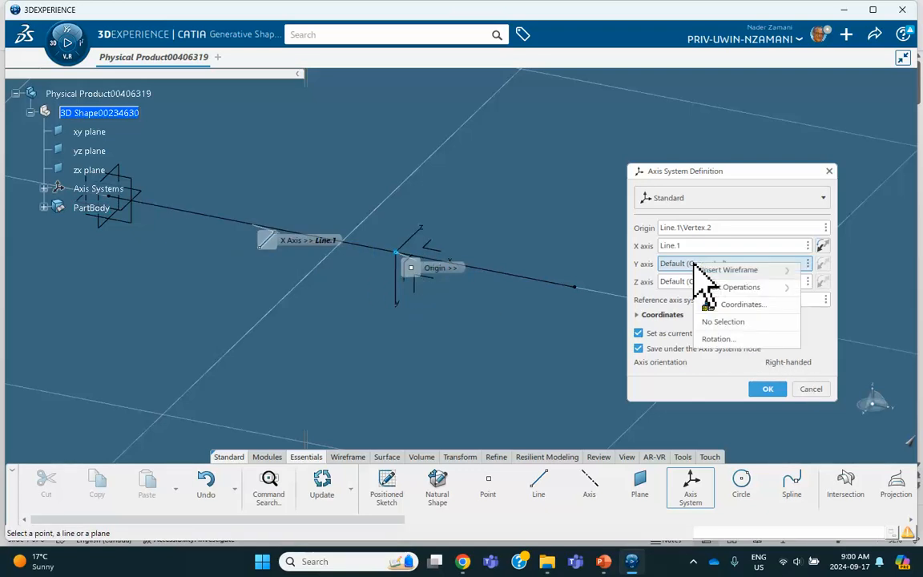
click(707, 321)
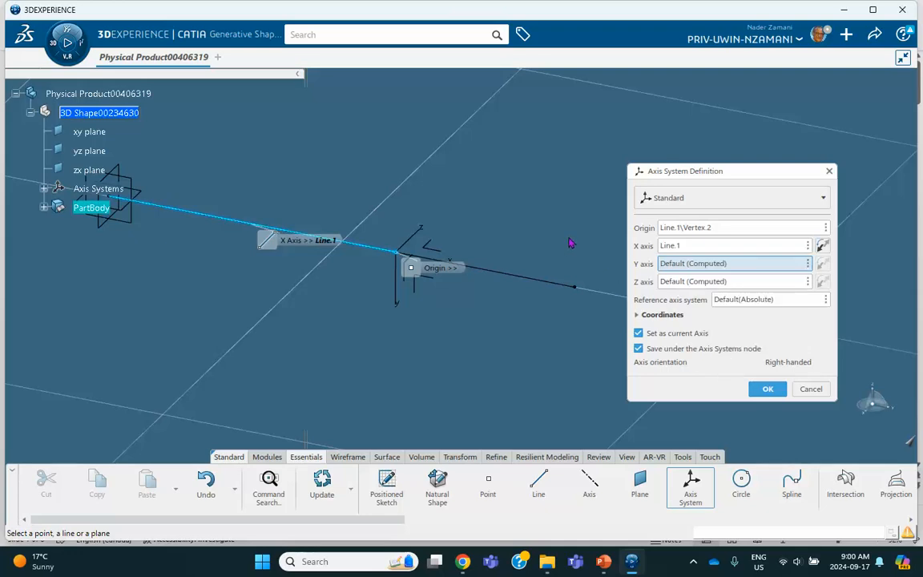
click(812, 389)
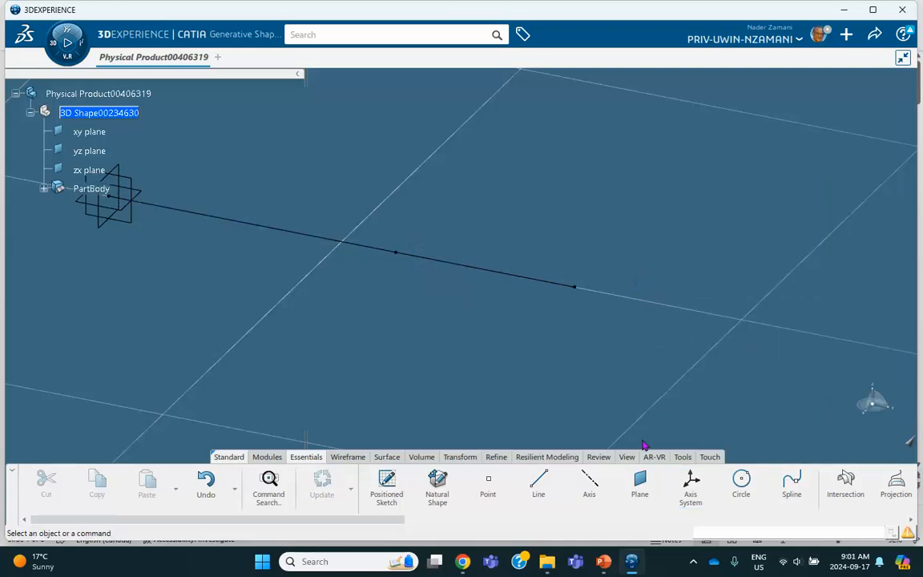
- Create a standard axis system with its origin at the vertex shared by the two lines, keeping the default computed axes
click(690, 485)
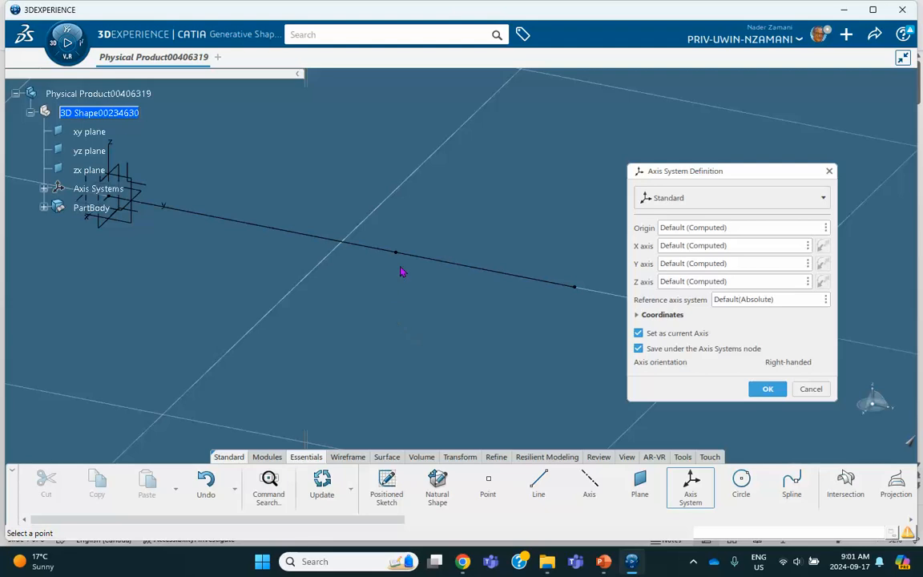
click(395, 252)
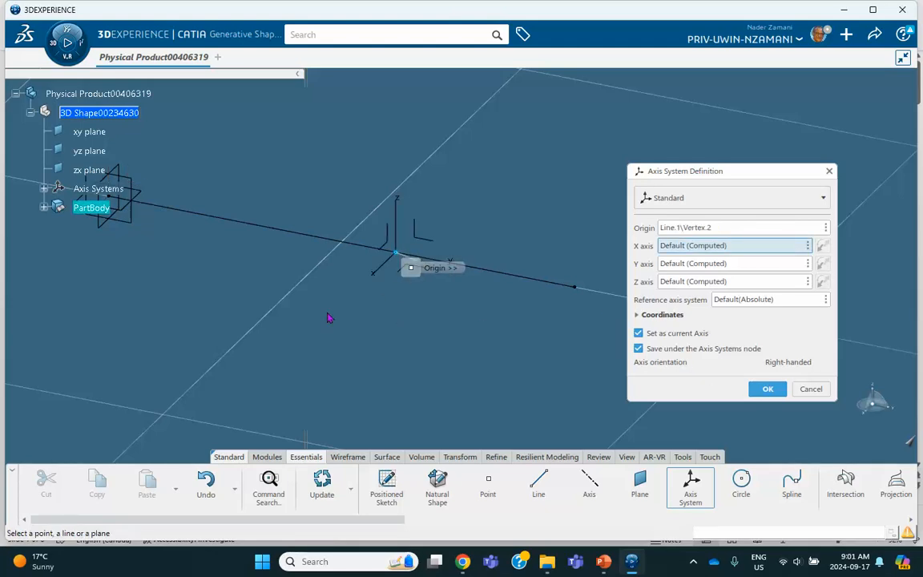
click(760, 390)
middle_drag(403, 291, 486, 318)
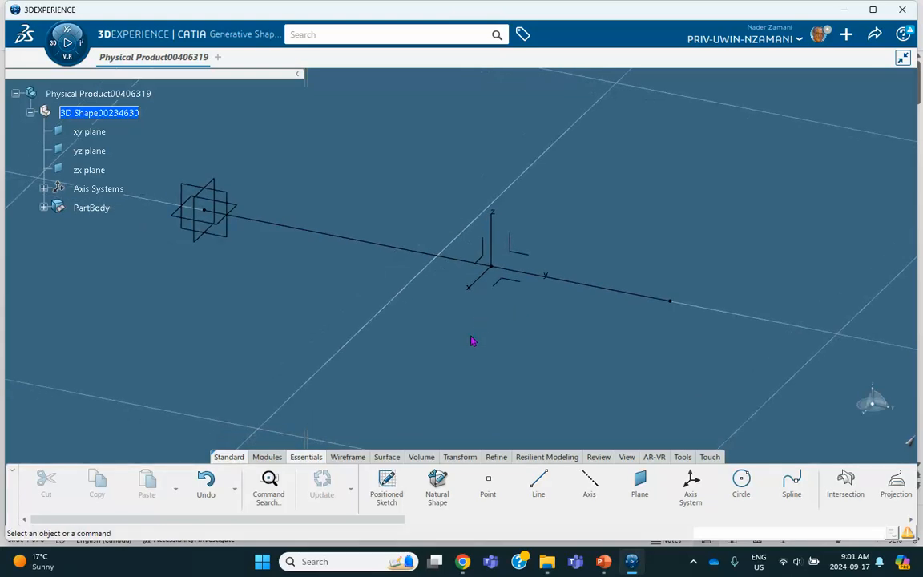
- Create one core material named internal hinge with only the Simulation Domain enabled
click(682, 457)
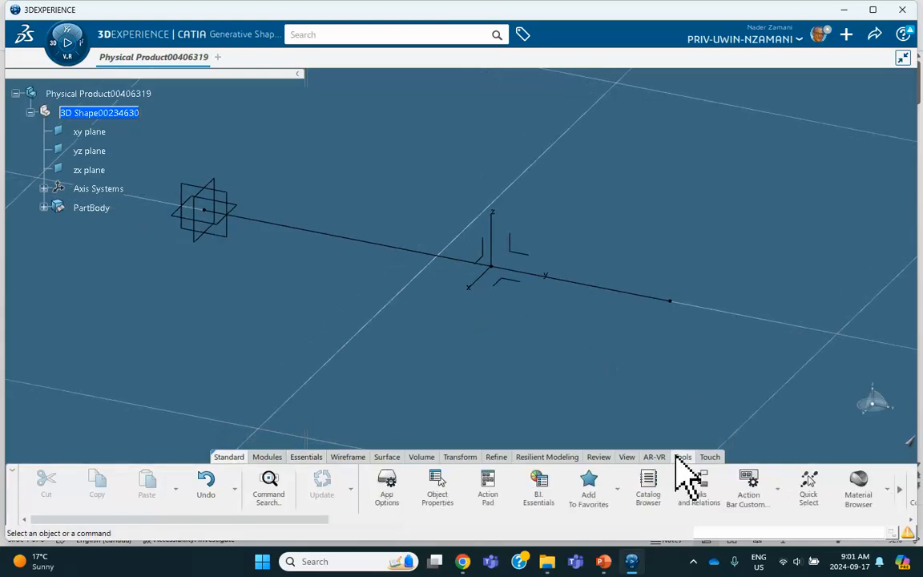
click(864, 490)
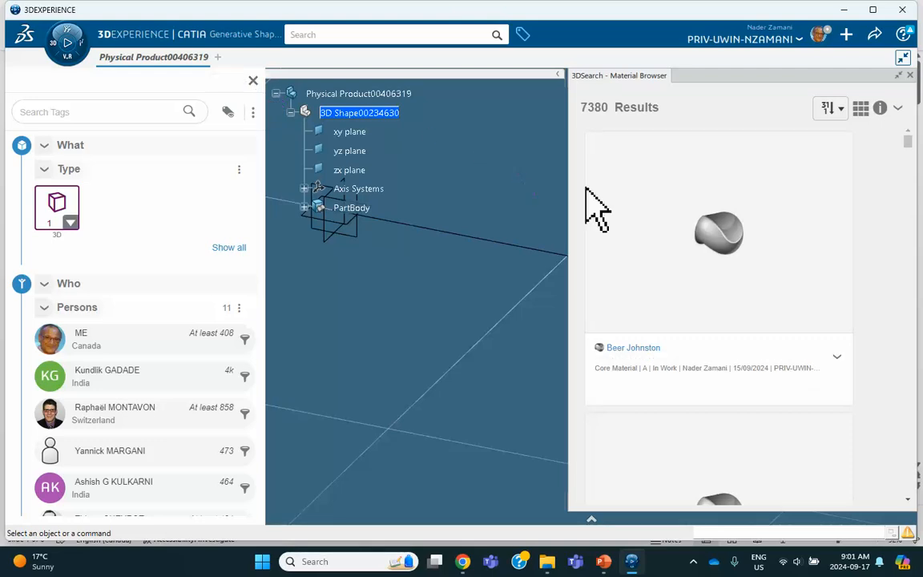
click(908, 76)
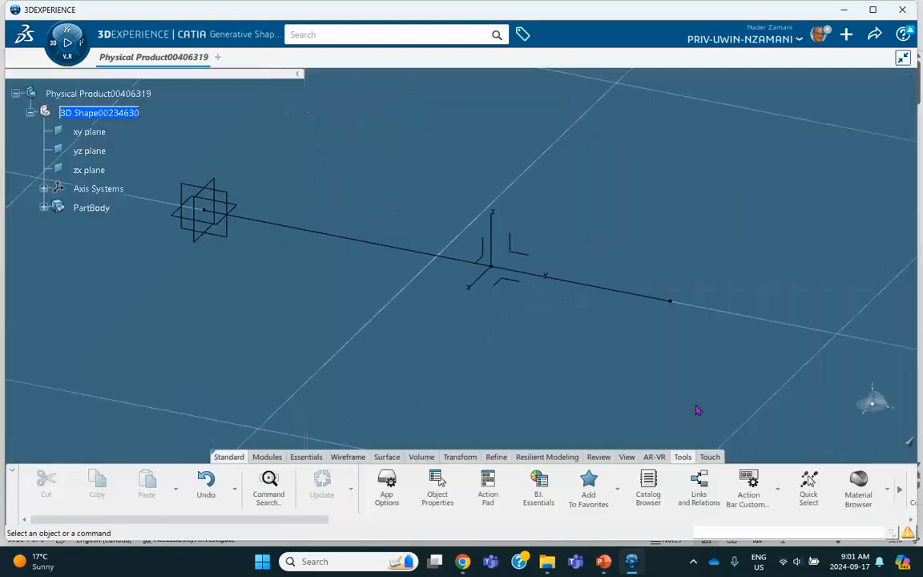
click(885, 488)
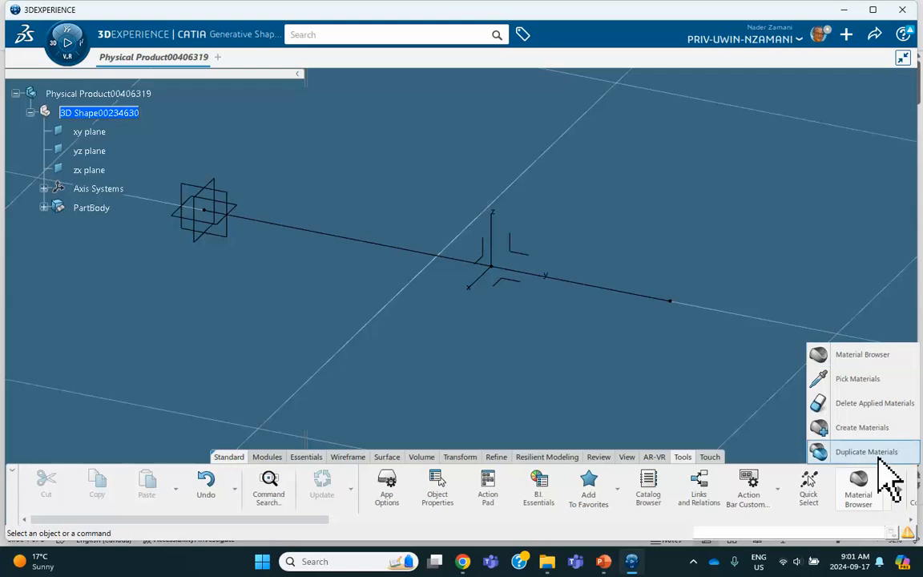
click(825, 429)
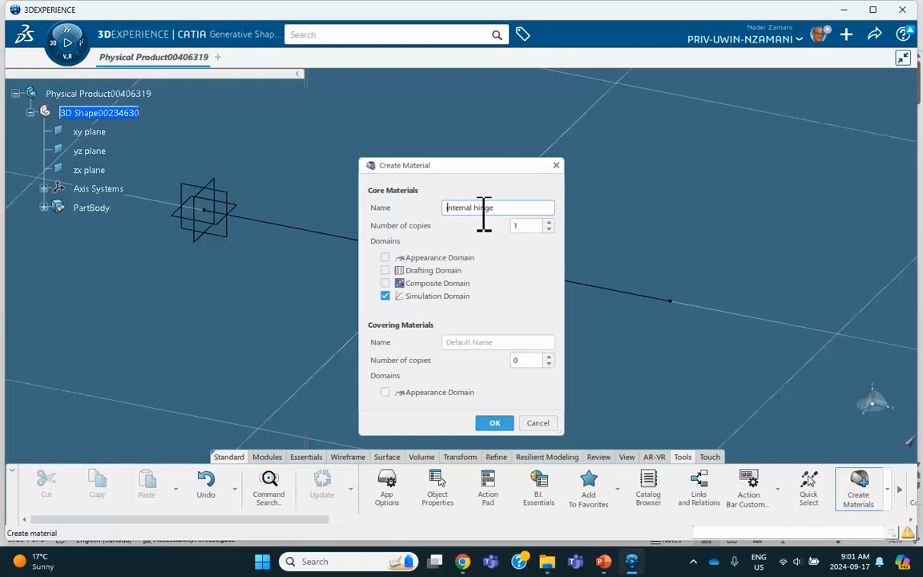
click(490, 423)
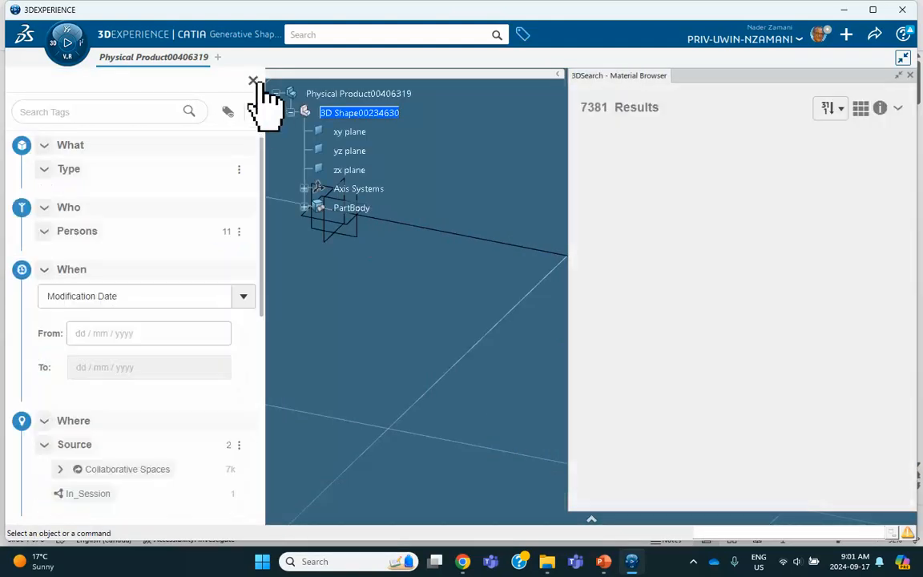
- Apply the internal hinge material to the root physical product and close the material browser
click(265, 83)
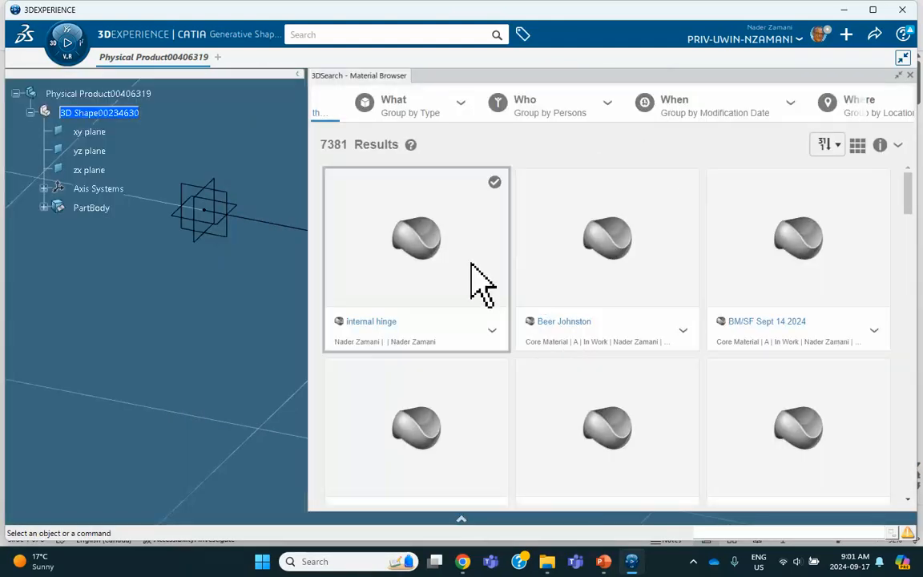
click(425, 248)
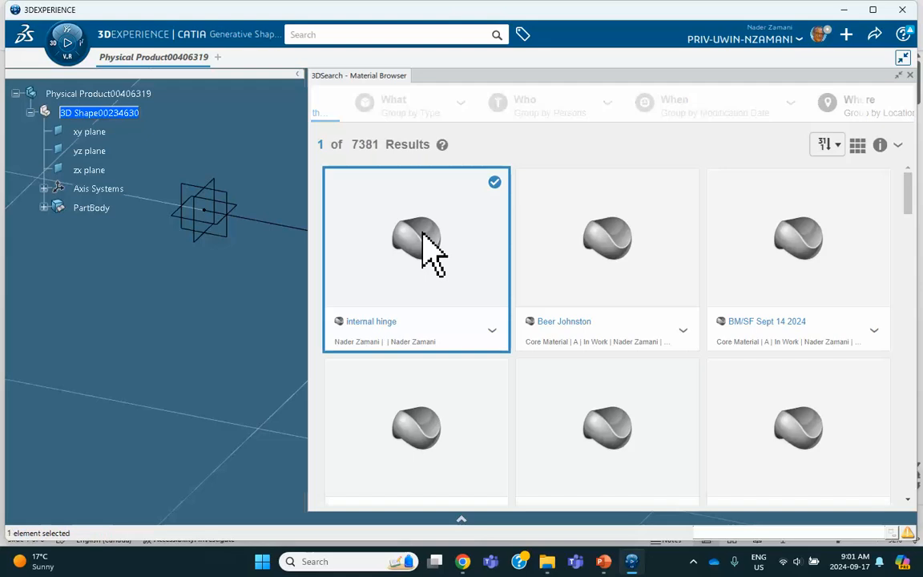
click(142, 93)
click(381, 105)
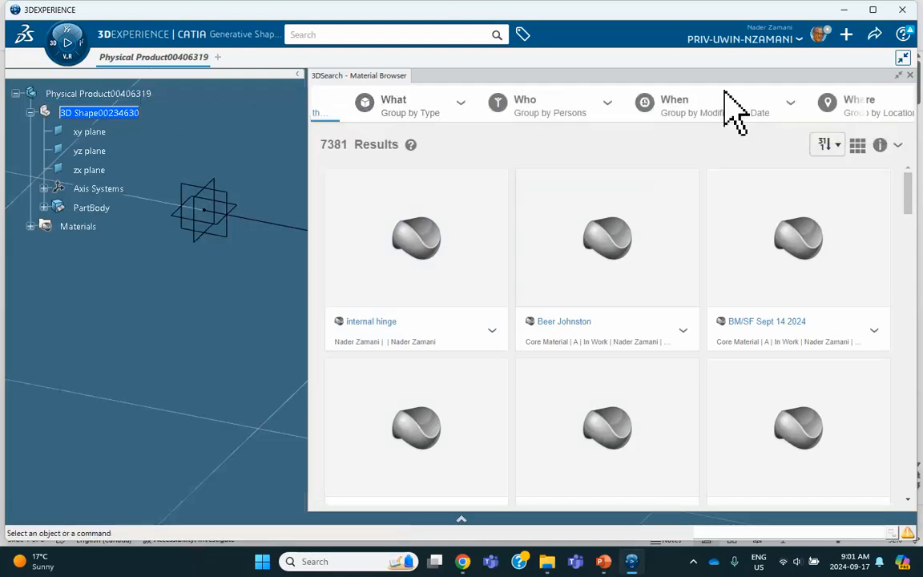
click(910, 75)
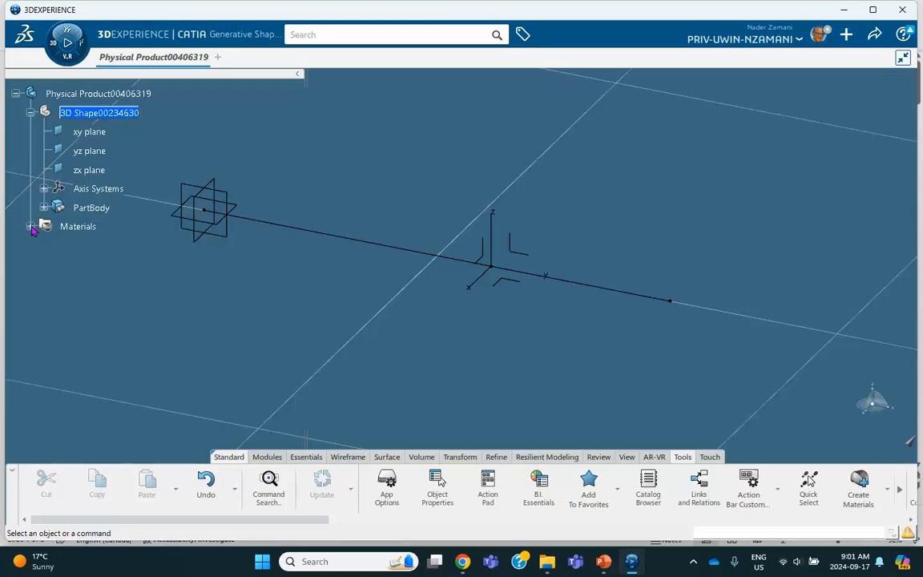
- Open the simulation domain definition of the applied internal hinge material from the model tree
click(30, 226)
click(44, 245)
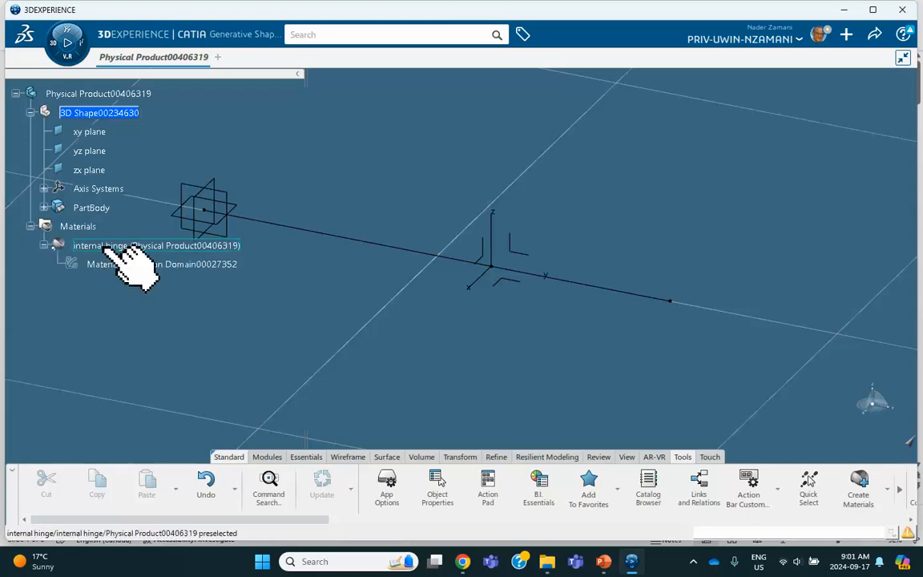
click(118, 264)
double_click(115, 267)
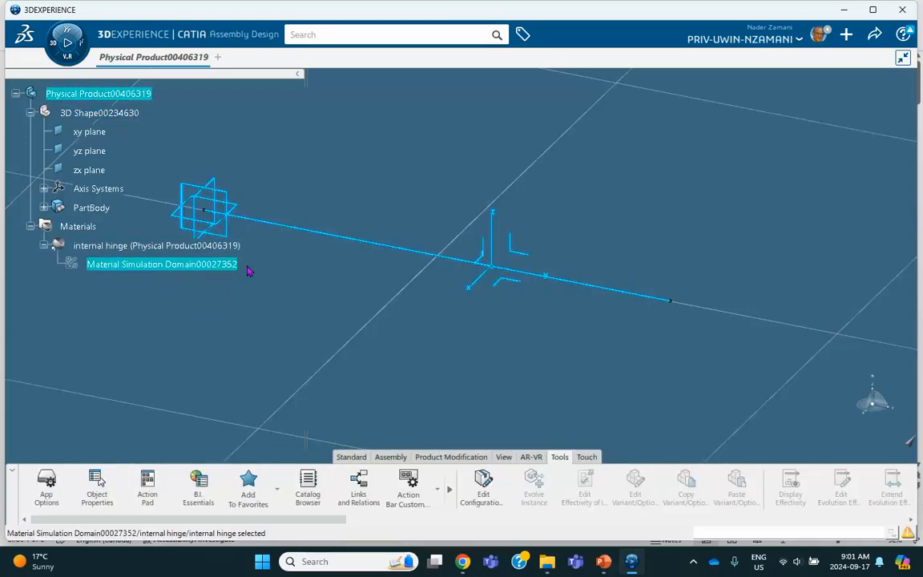
double_click(212, 268)
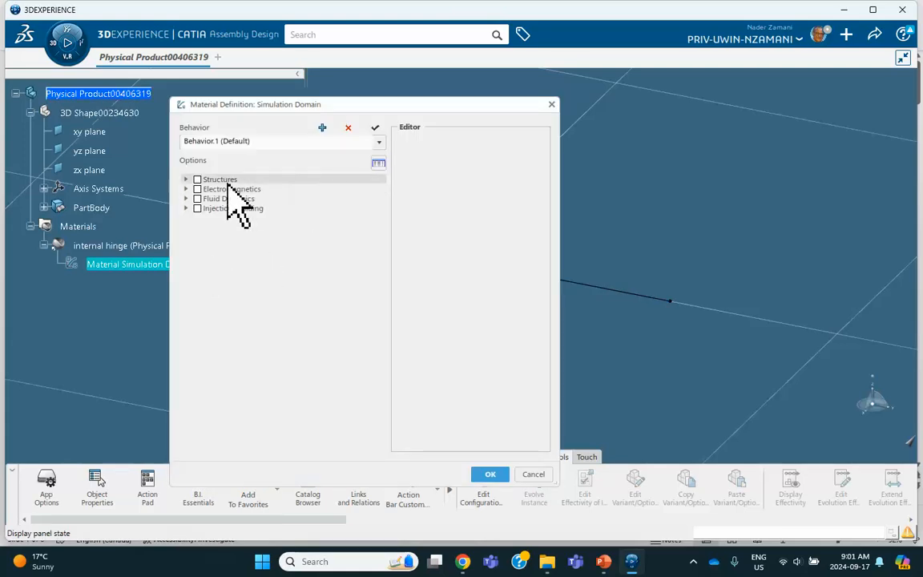
- Define an isotropic Elastic behavior under Abaqus Multiphysics with Young's modulus 29000 ksi and Poisson's ratio 0.3
click(185, 189)
click(185, 189)
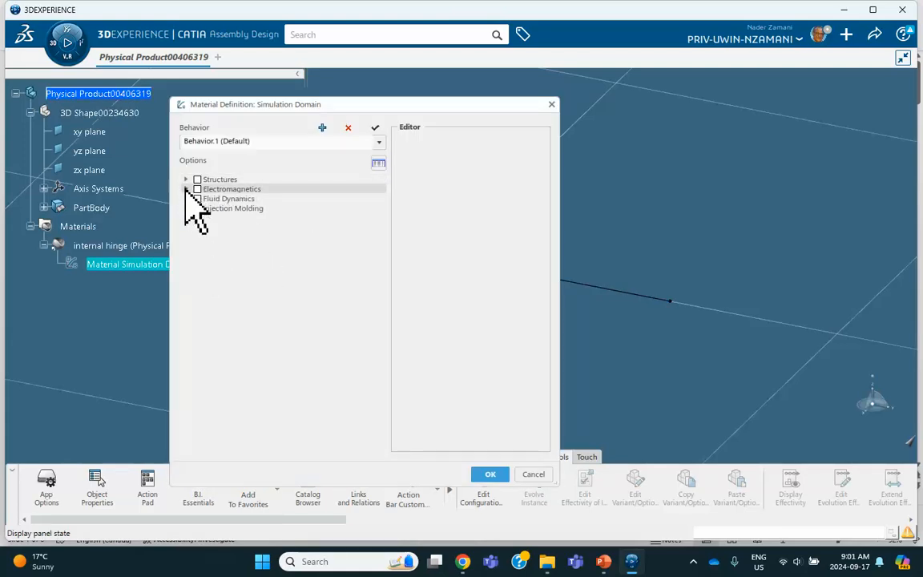
click(185, 180)
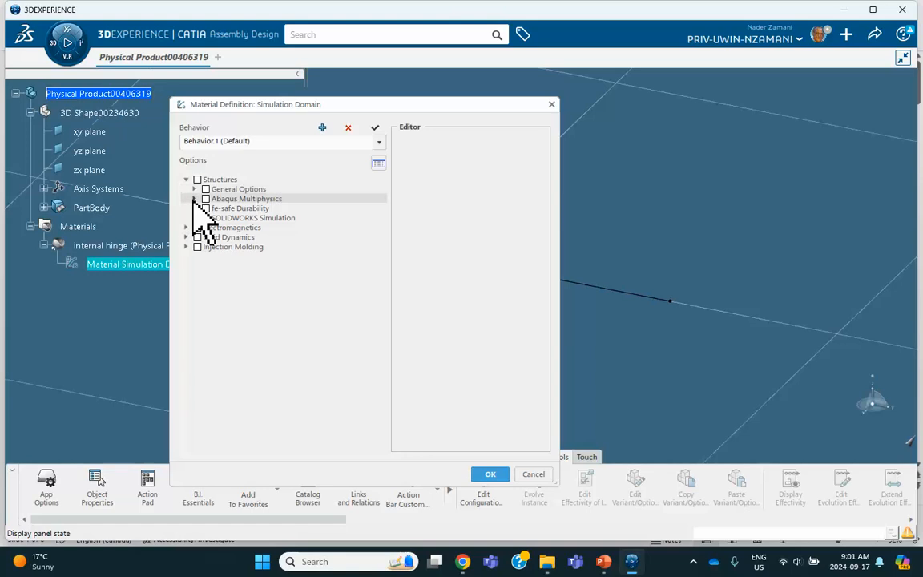
click(195, 199)
click(202, 209)
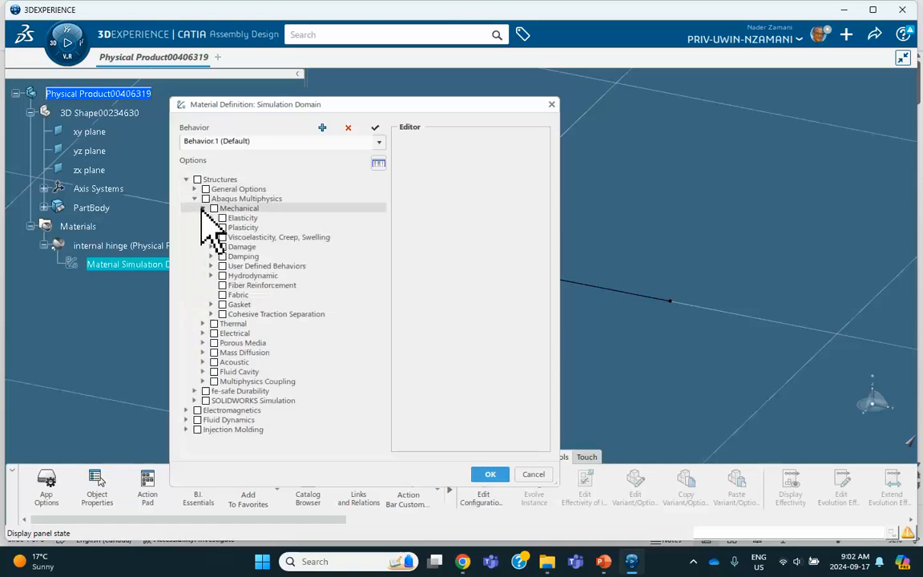
click(212, 219)
click(231, 228)
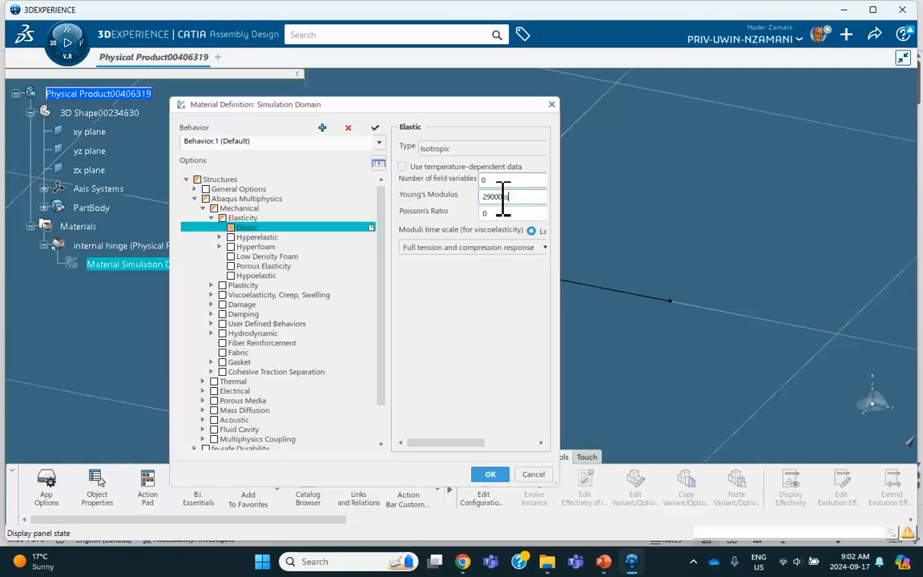
click(483, 281)
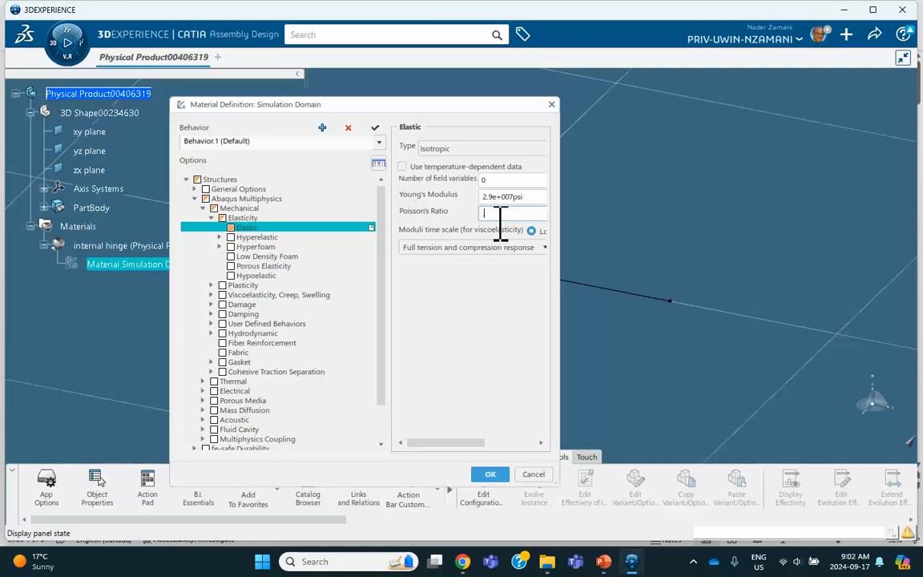
click(490, 473)
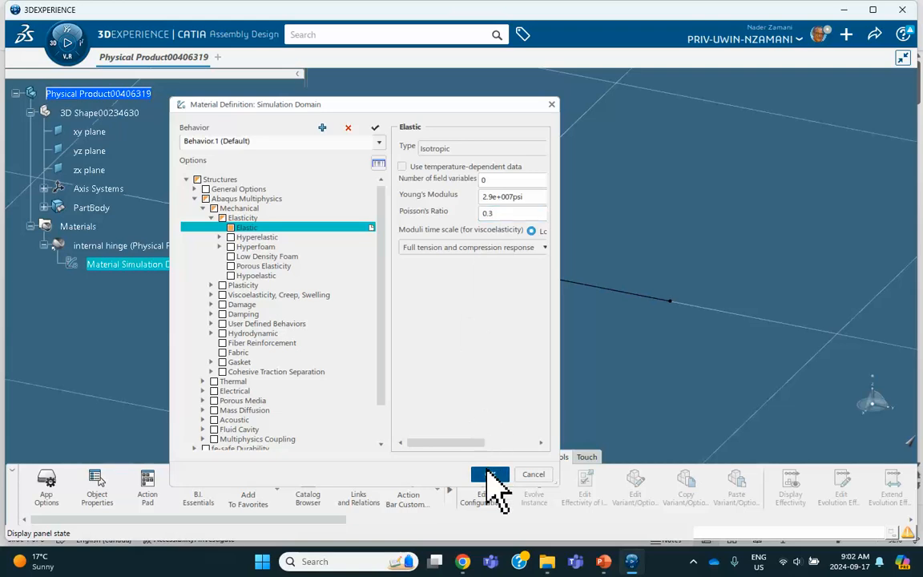
click(435, 363)
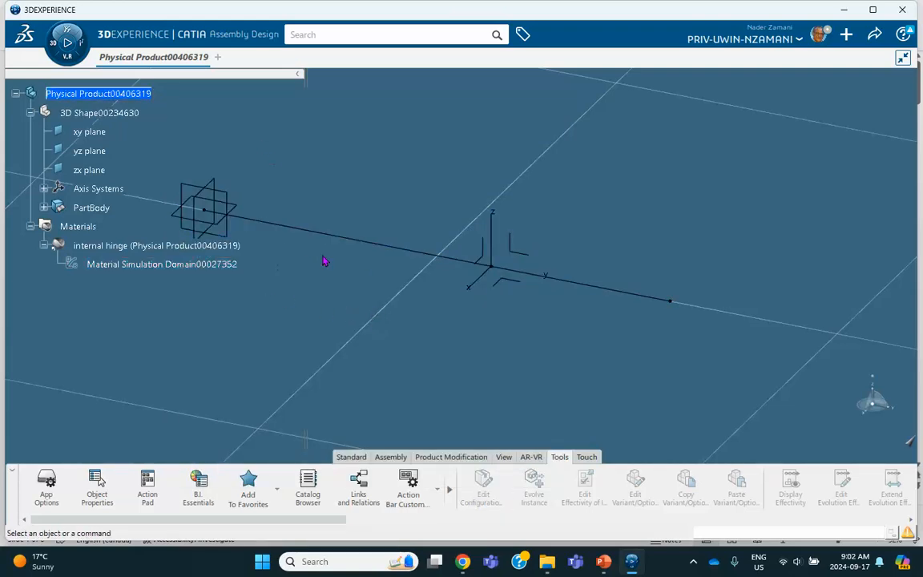
- Switch to Structural Model Creation and create an empty finite element model for the product
click(55, 48)
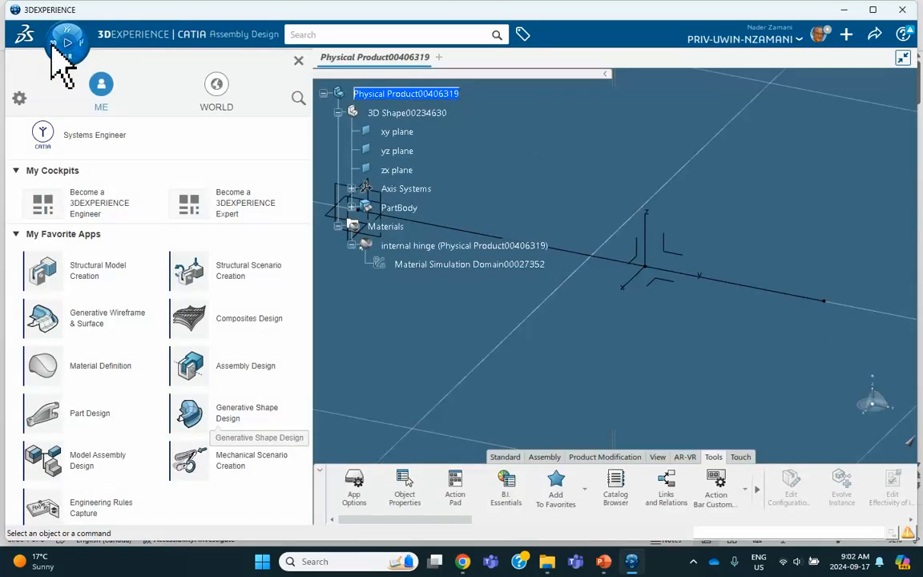
click(78, 273)
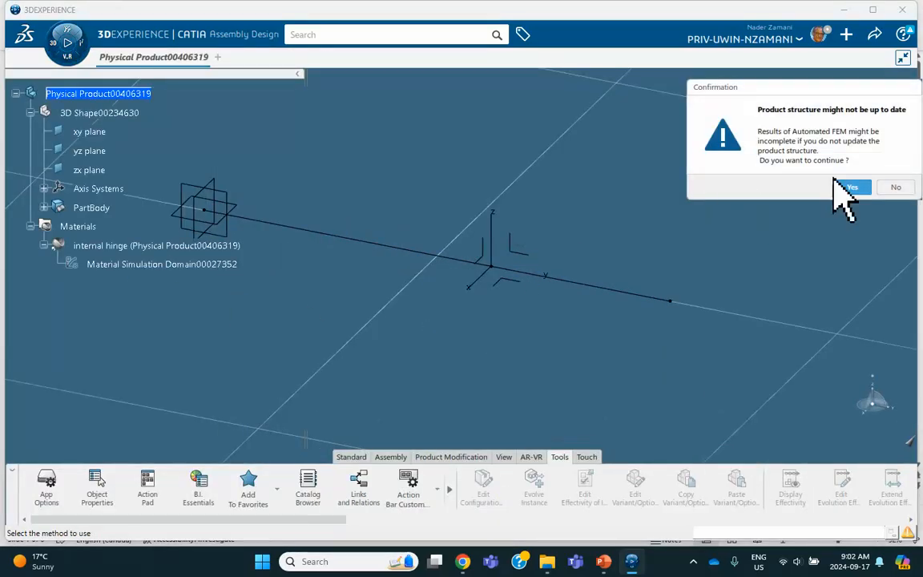
click(851, 189)
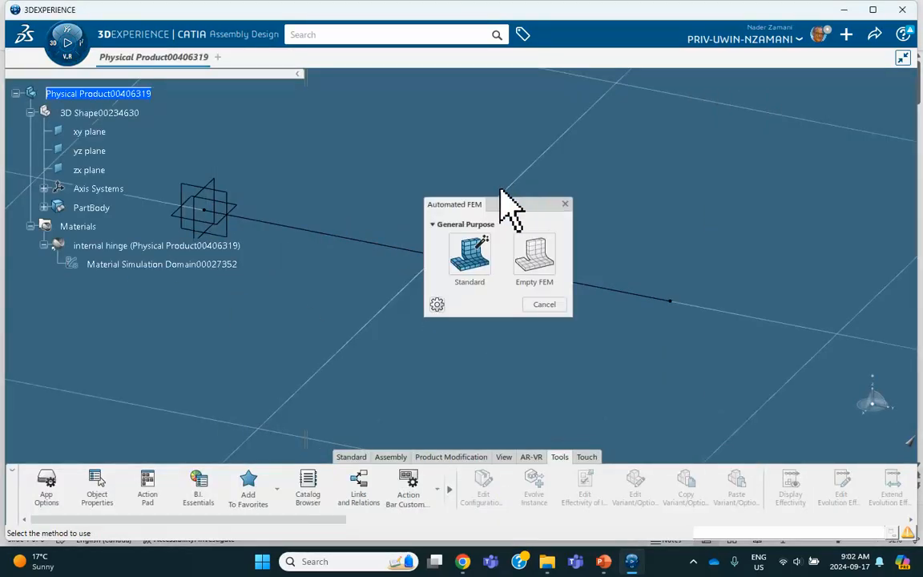
click(534, 255)
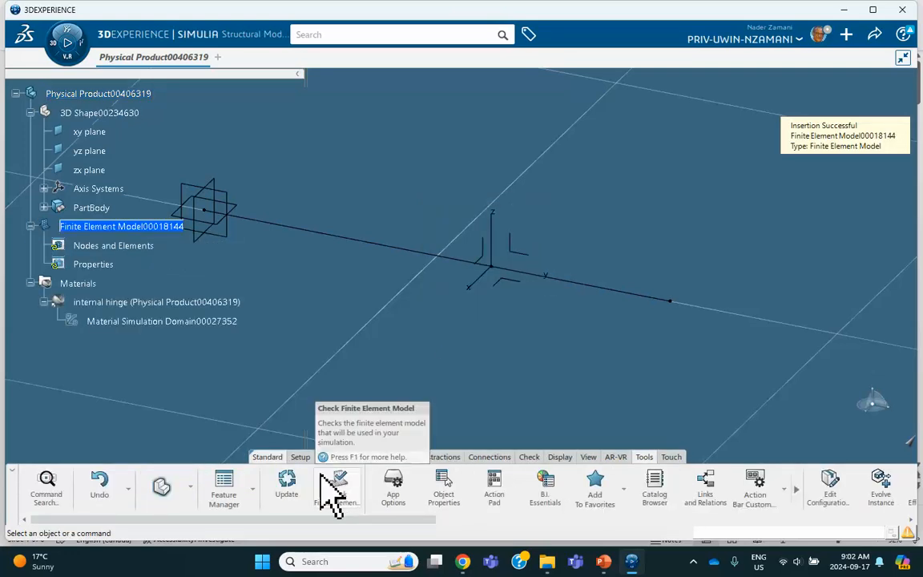
- Create a linear beam mesh on the first line, keeping the 1 ft mesh size and 0.005 ft absolute sag
click(327, 457)
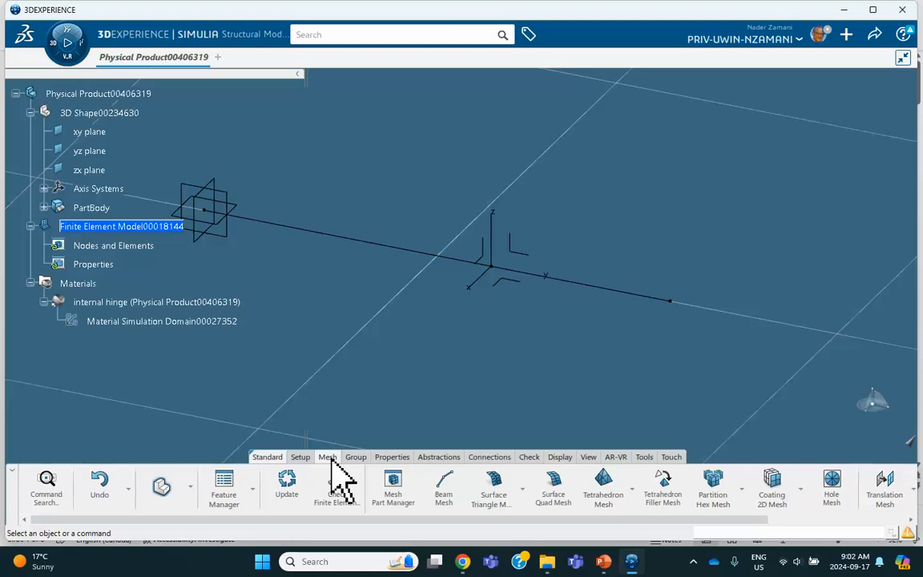
click(443, 486)
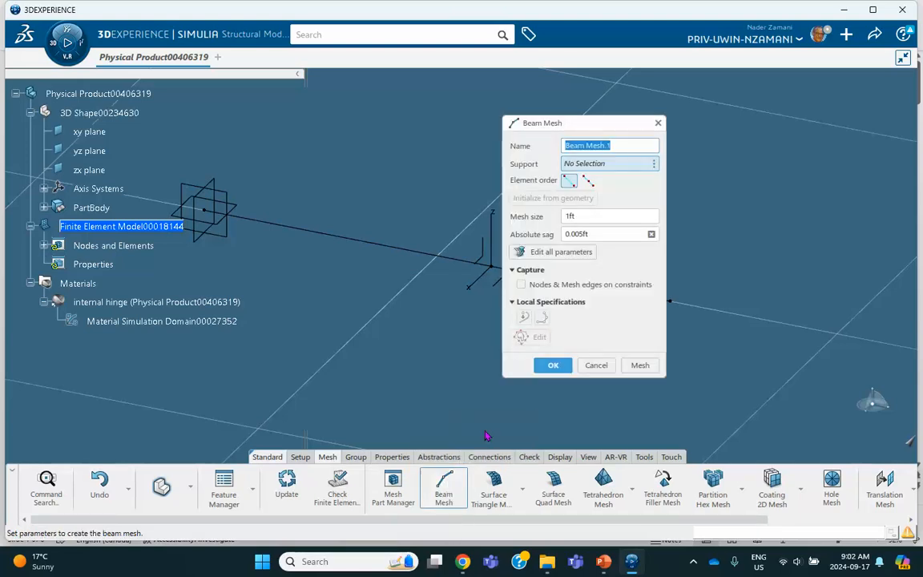
drag(589, 123, 719, 109)
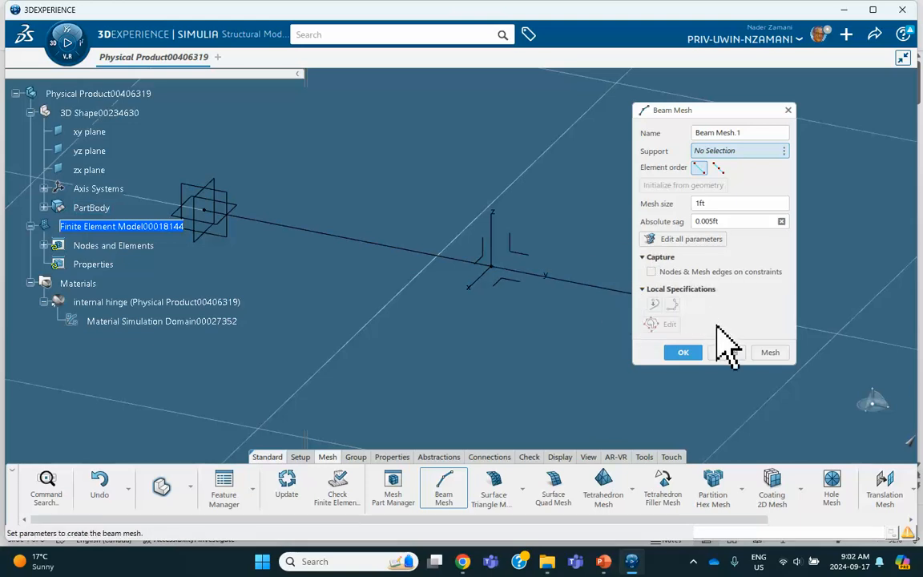
click(761, 352)
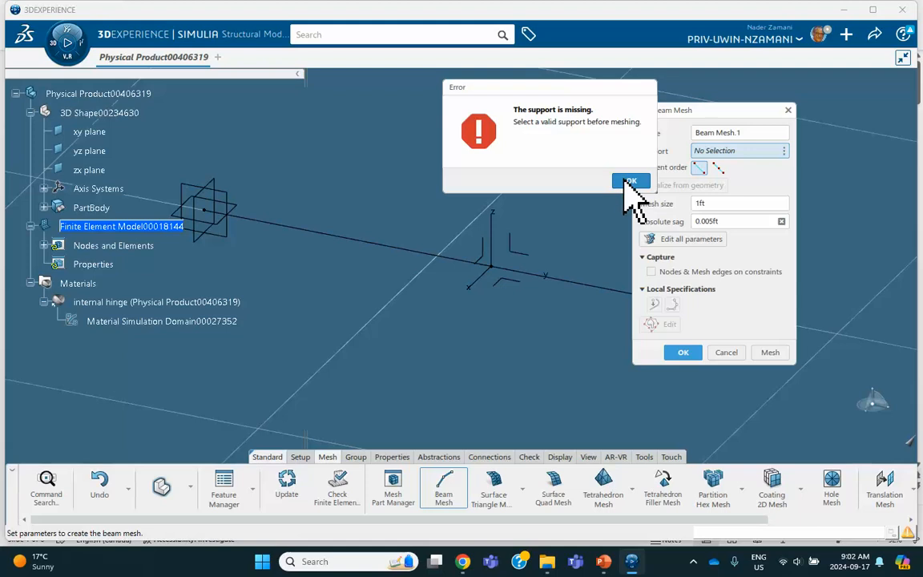
click(630, 183)
click(341, 236)
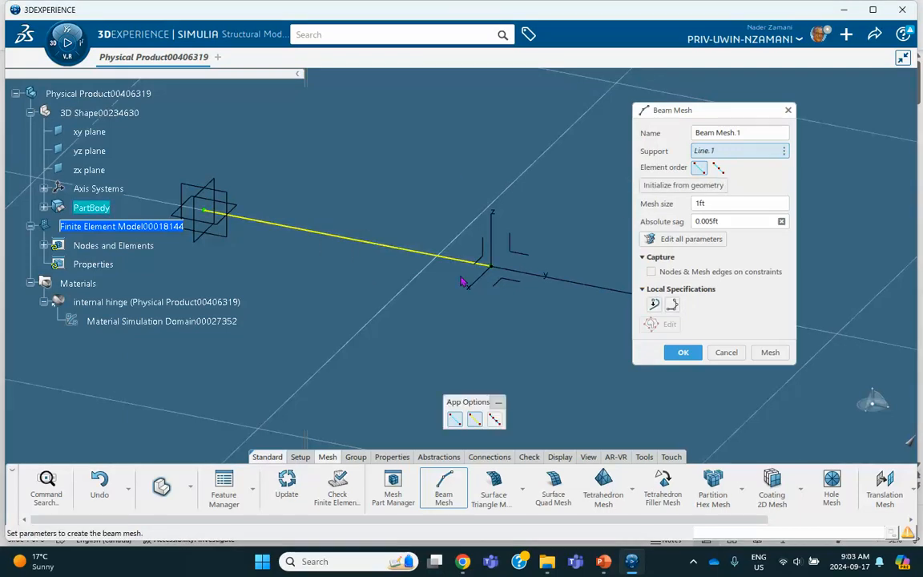
click(683, 353)
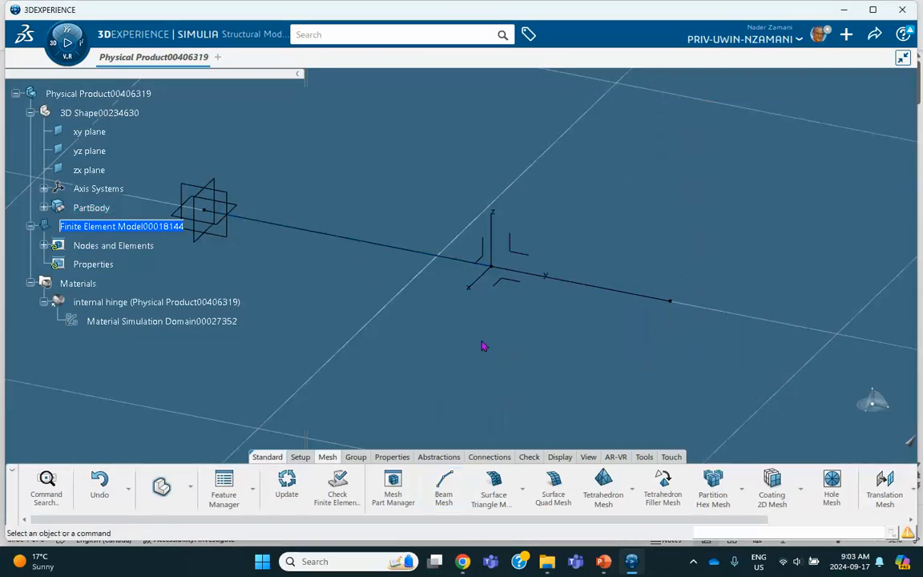
- Create and generate a second linear beam mesh on the shorter line beyond the hinge, keeping the 1 ft mesh size
click(445, 490)
click(582, 284)
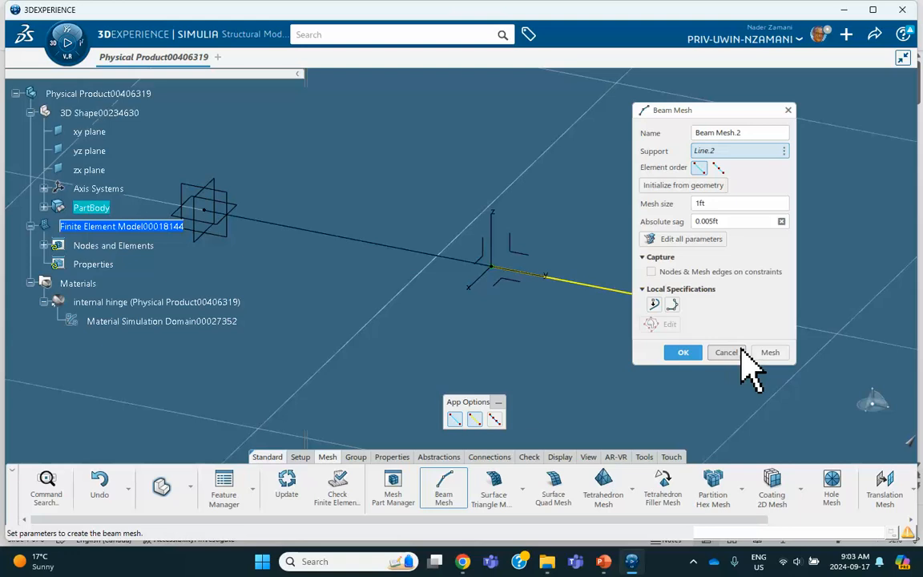
click(767, 354)
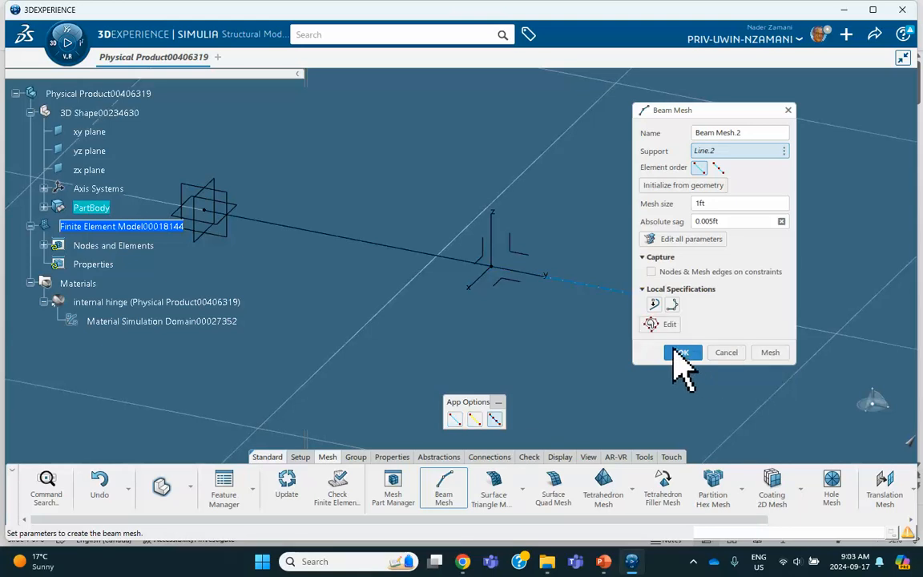
click(679, 352)
middle_drag(608, 374, 640, 350)
middle_drag(548, 350, 544, 339)
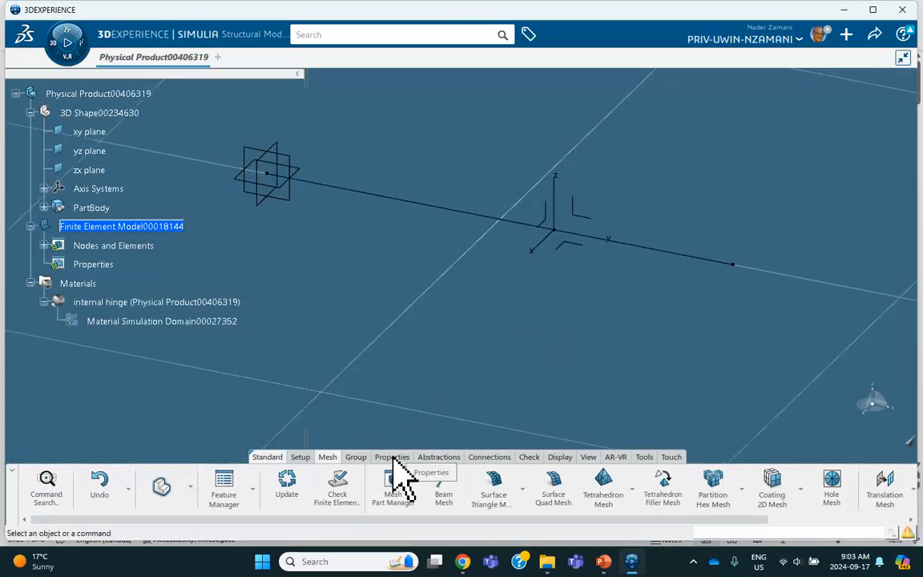
- Create a circular beam profile with a radius of 2.486 in
click(392, 457)
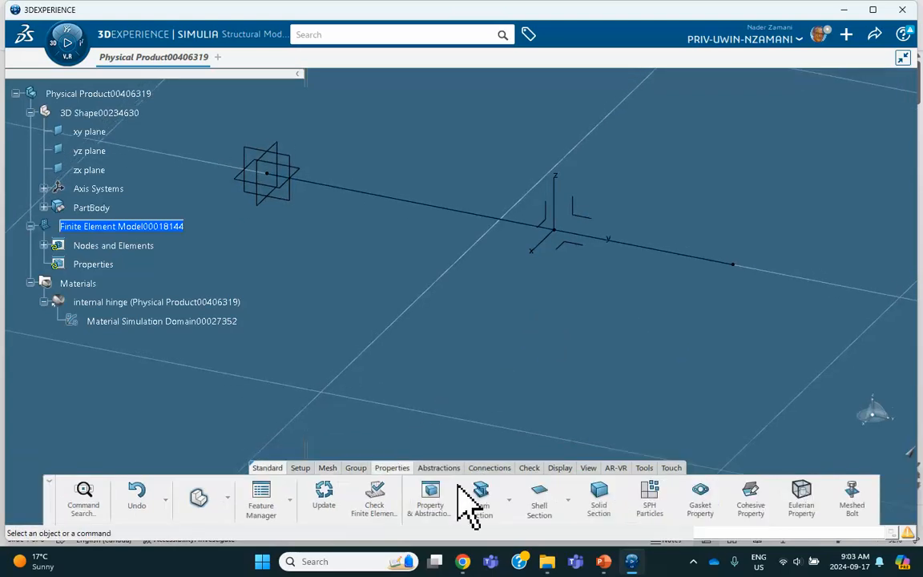
click(509, 499)
click(502, 437)
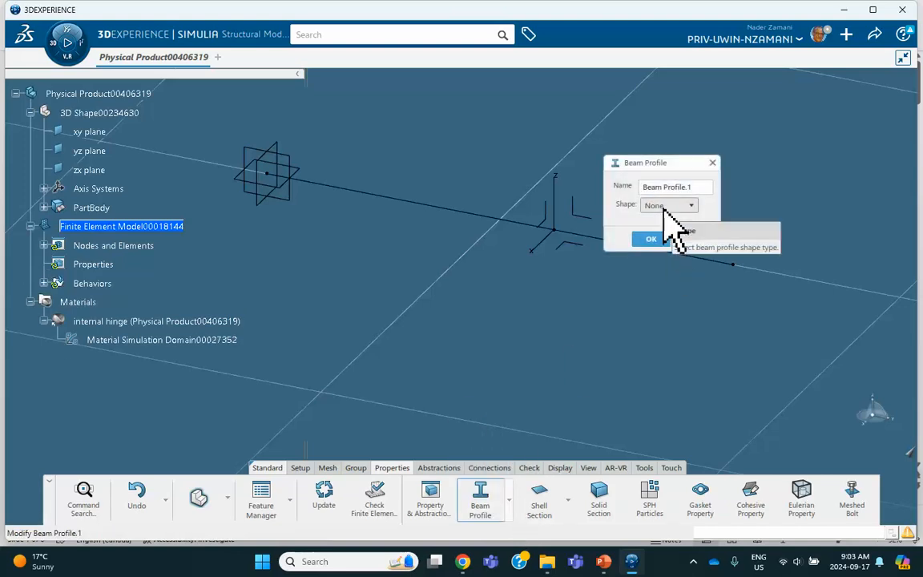
click(665, 208)
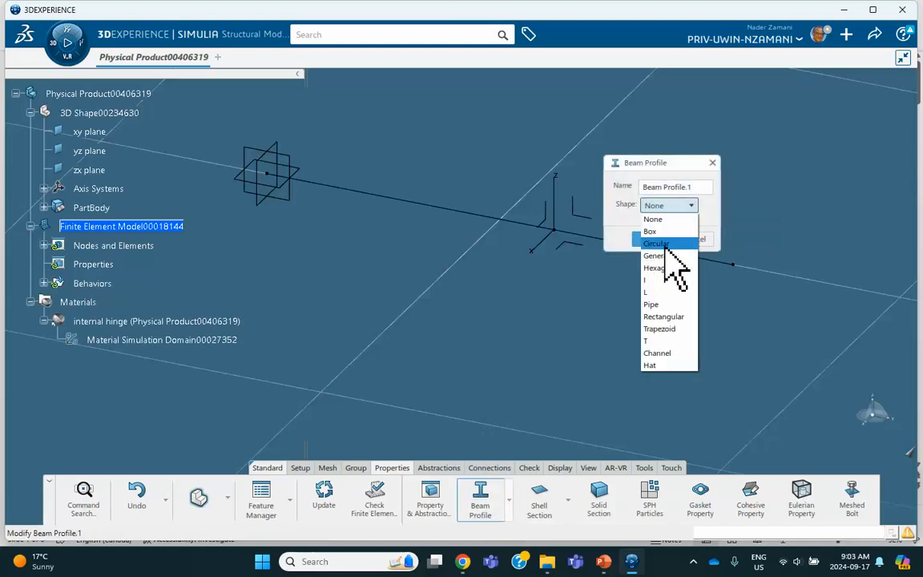
click(664, 245)
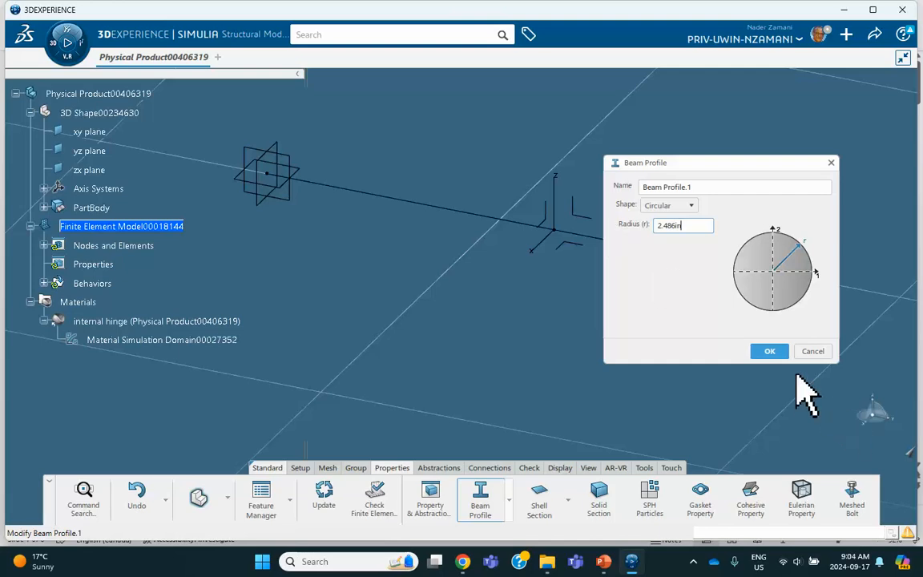
click(771, 353)
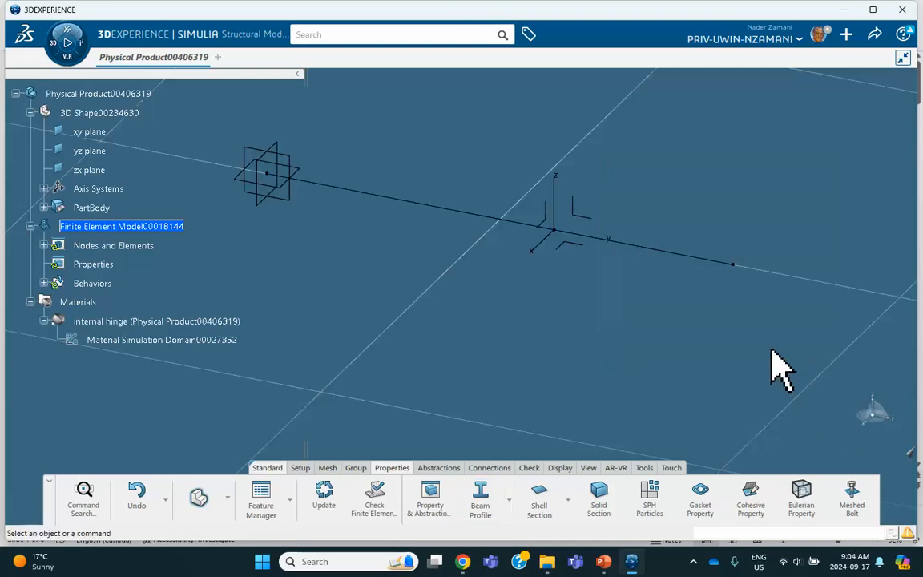
- Create a beam section supported on both lines, using the circular Beam Profile.1 and the geometry-aligned orientation
click(508, 499)
click(500, 414)
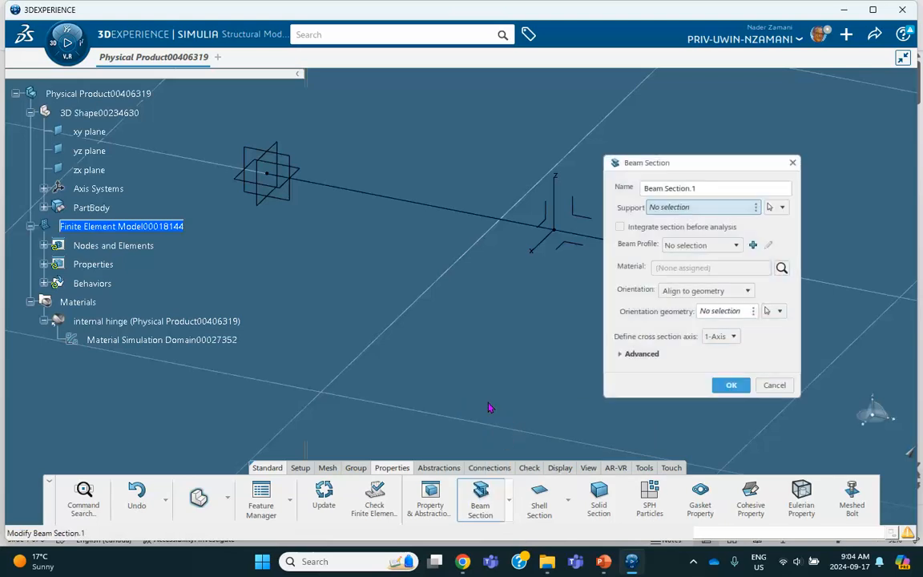
click(481, 214)
middle_drag(490, 296, 397, 284)
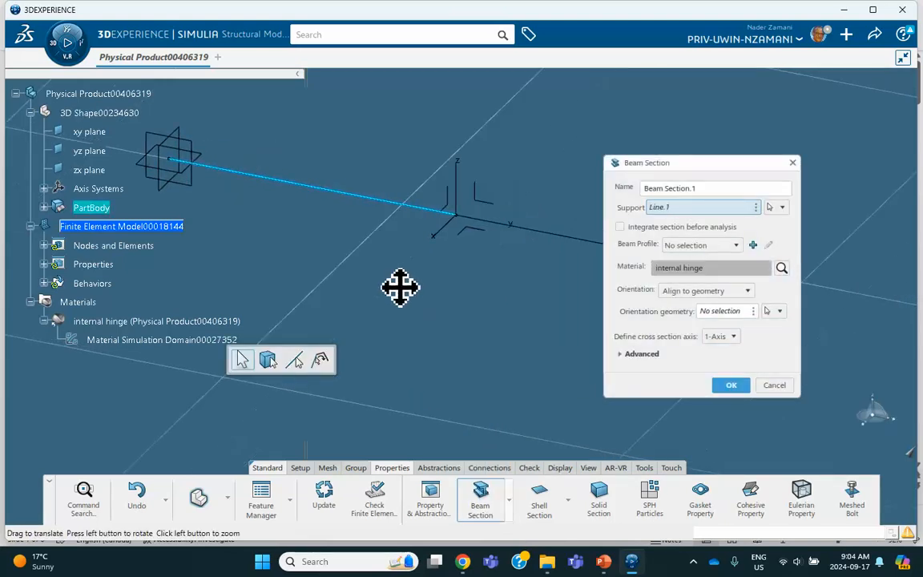
click(593, 239)
click(673, 245)
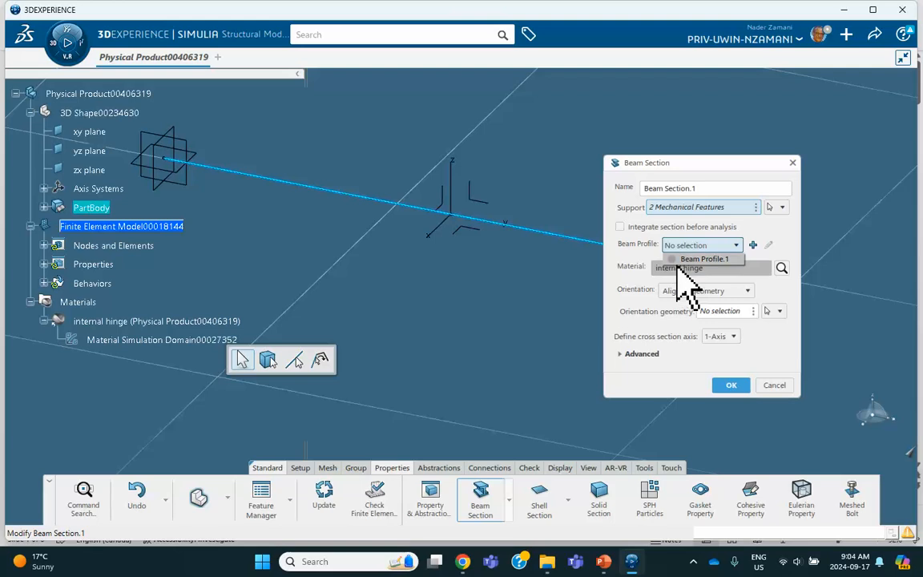
click(687, 261)
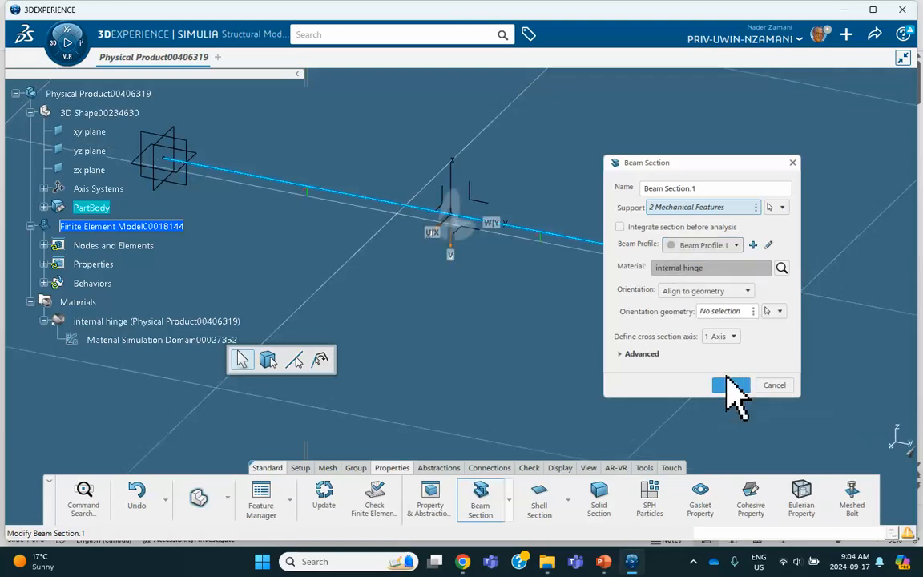
click(728, 385)
- Create a manual node group containing the single mesh node at the middle of the first line, and expand the groups in the tree
middle_drag(414, 318, 530, 313)
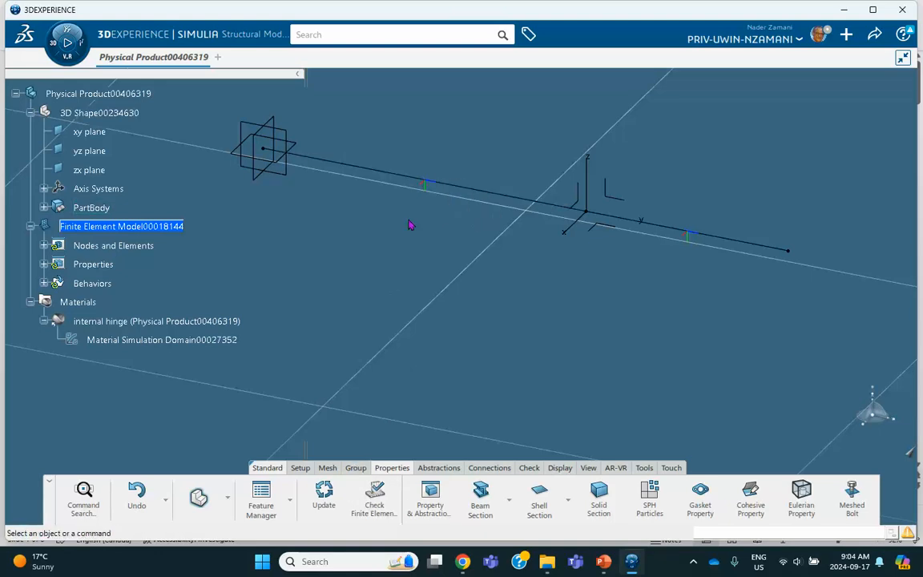
middle_drag(413, 362, 439, 361)
click(430, 391)
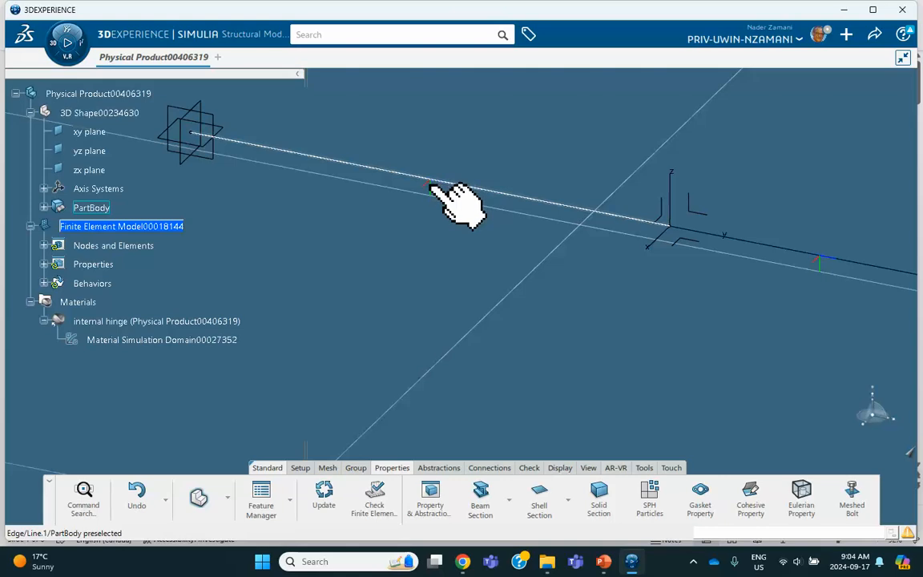
click(355, 468)
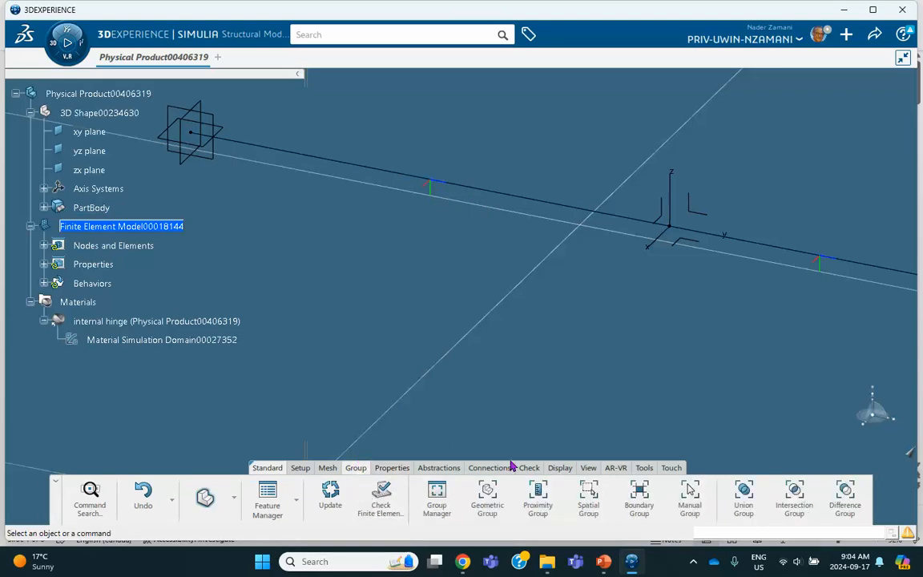
click(693, 493)
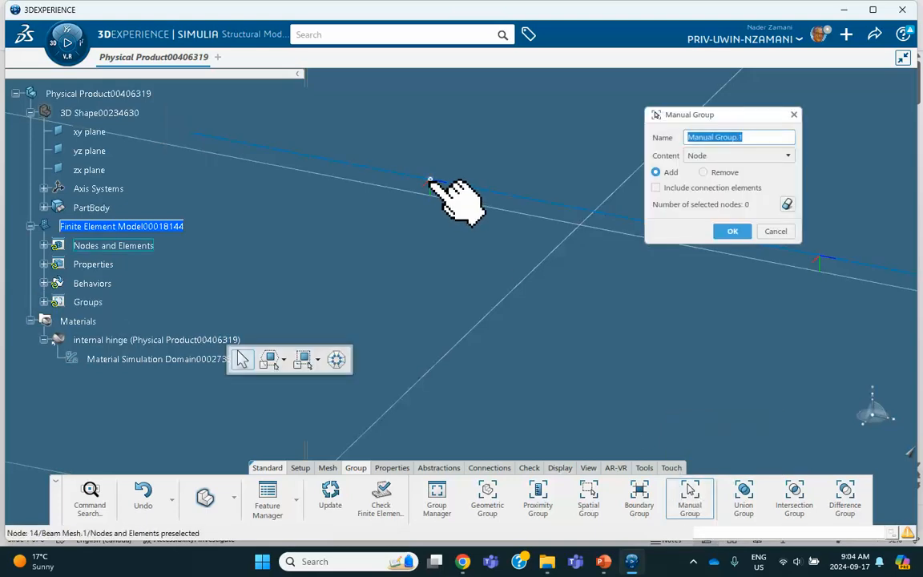
click(431, 183)
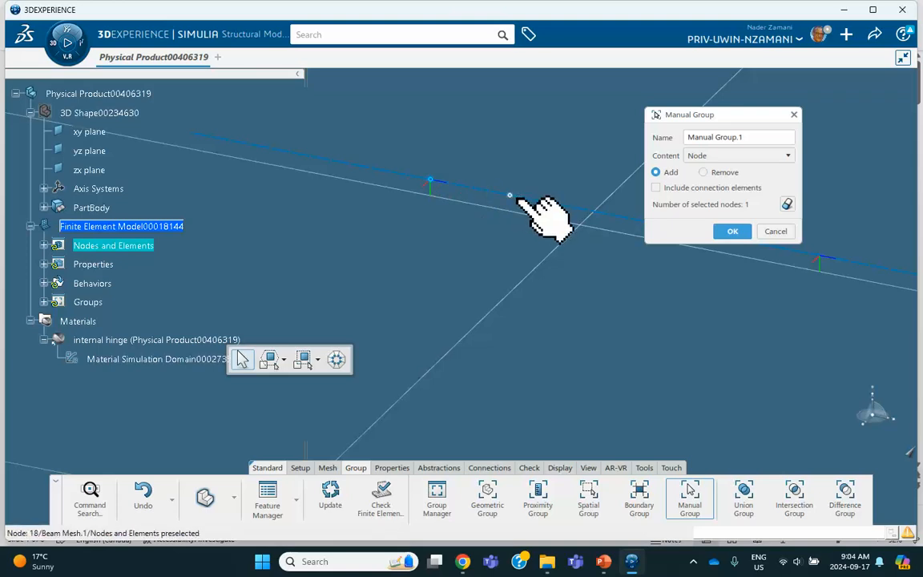
click(737, 233)
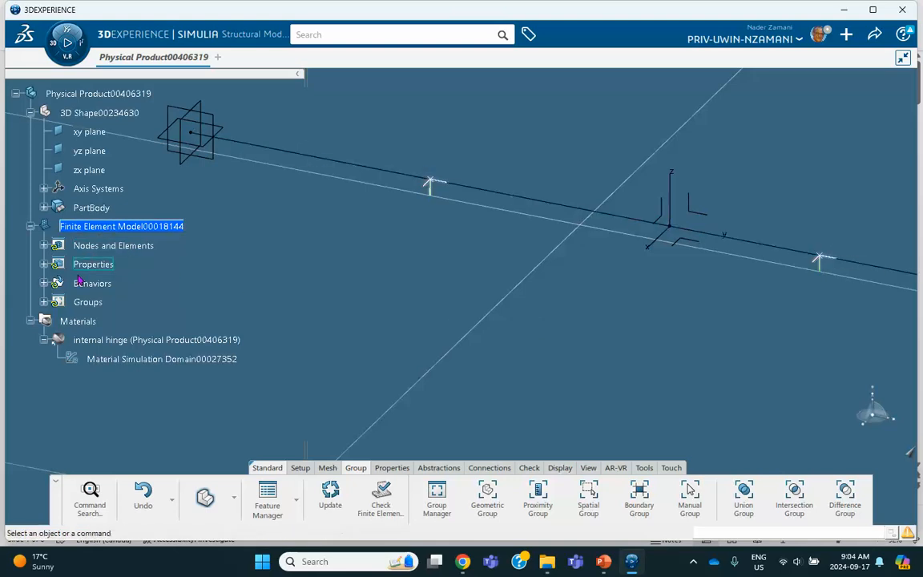
click(44, 302)
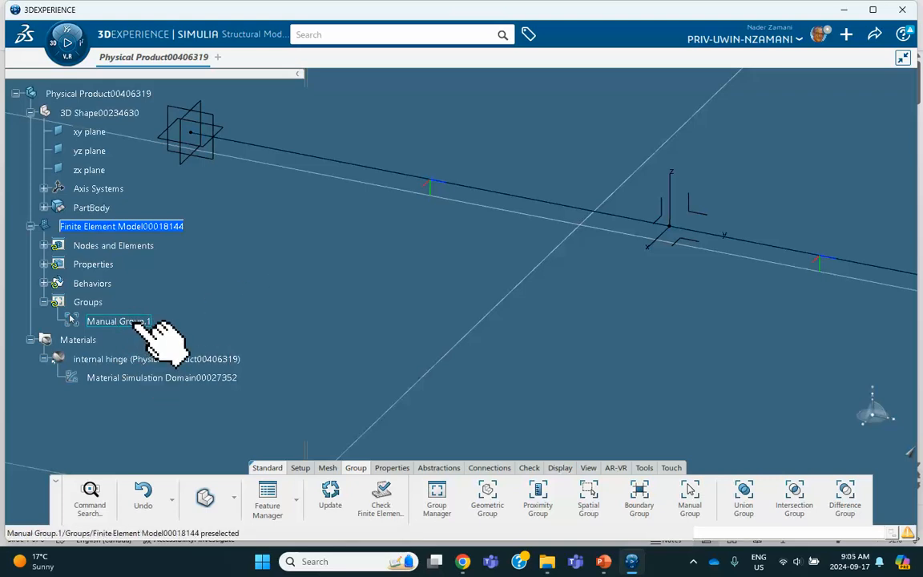
- Switch to Structural Scenario Creation and initialize a structural simulation that uses the product's existing finite element model
middle_drag(262, 294, 295, 283)
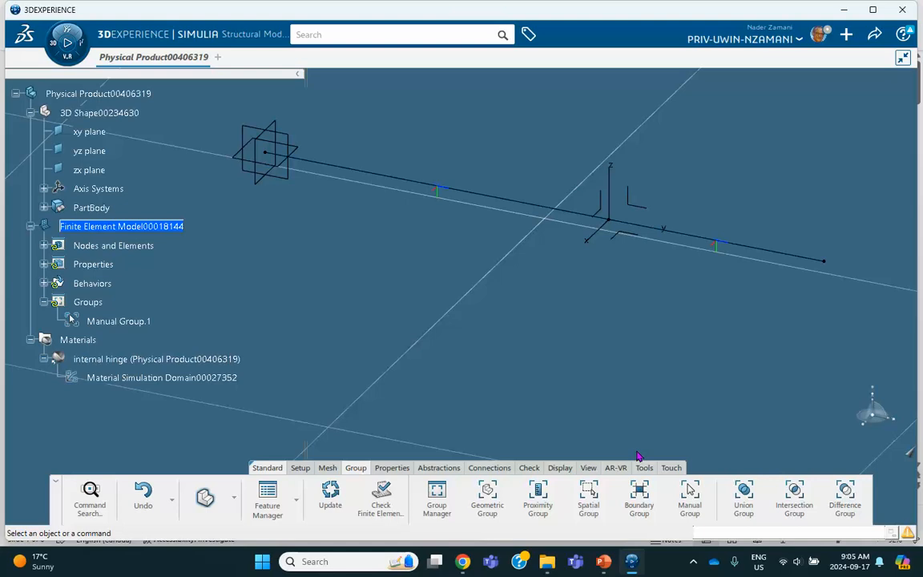
click(56, 44)
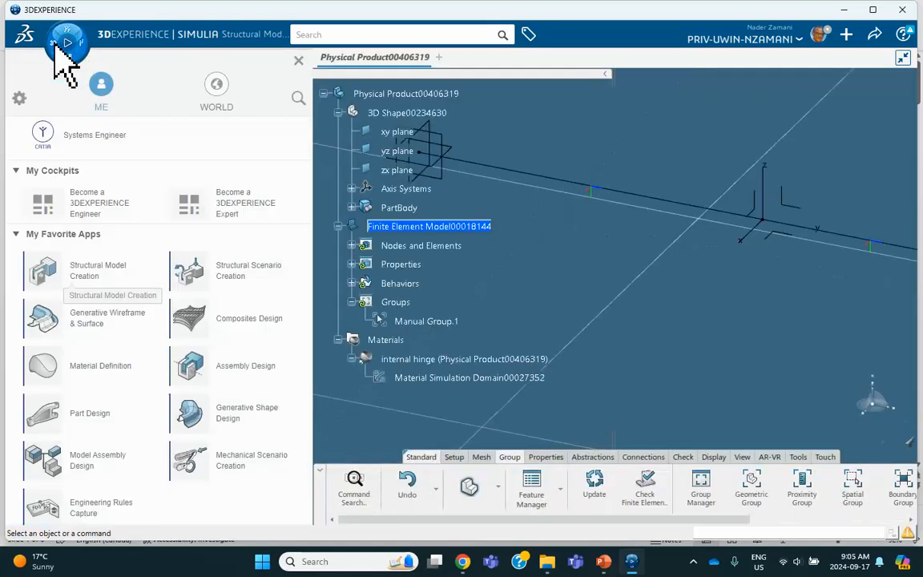
click(225, 278)
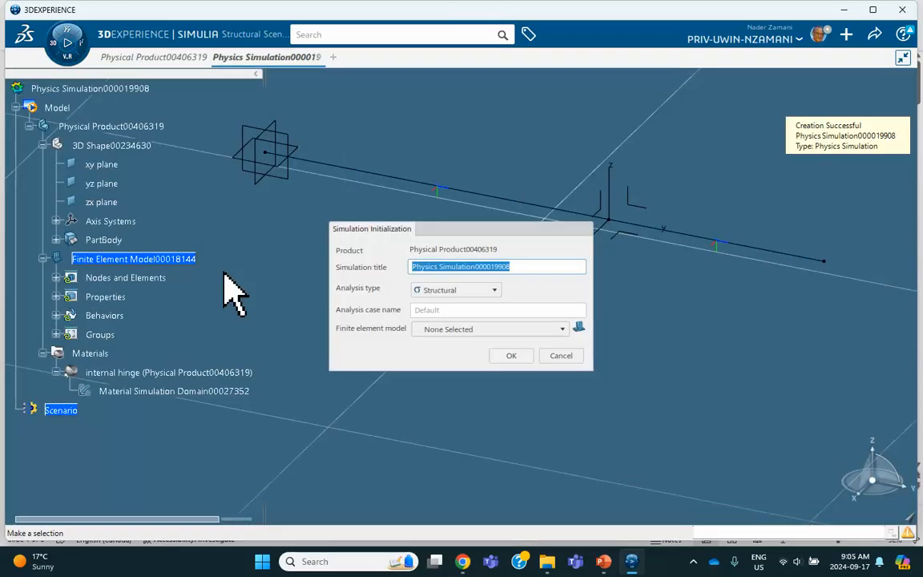
click(433, 328)
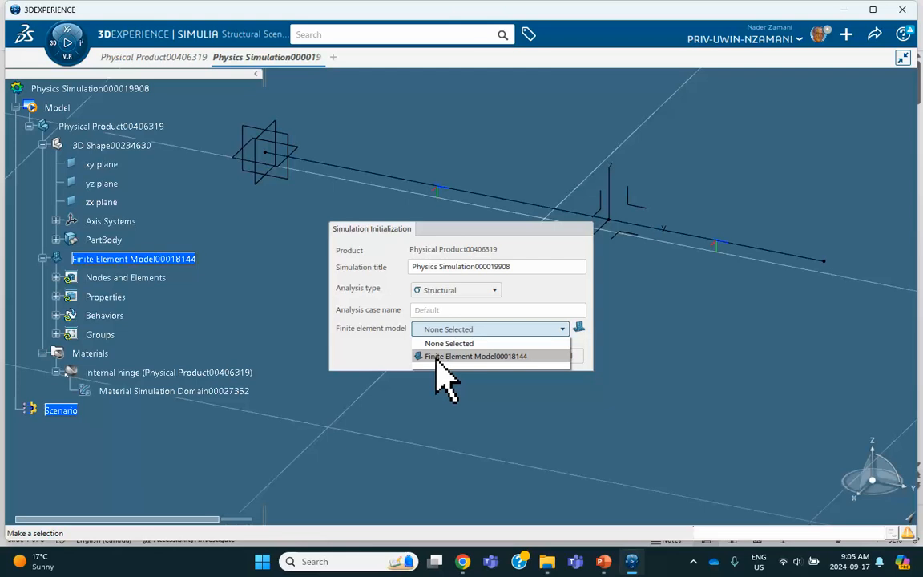
click(468, 357)
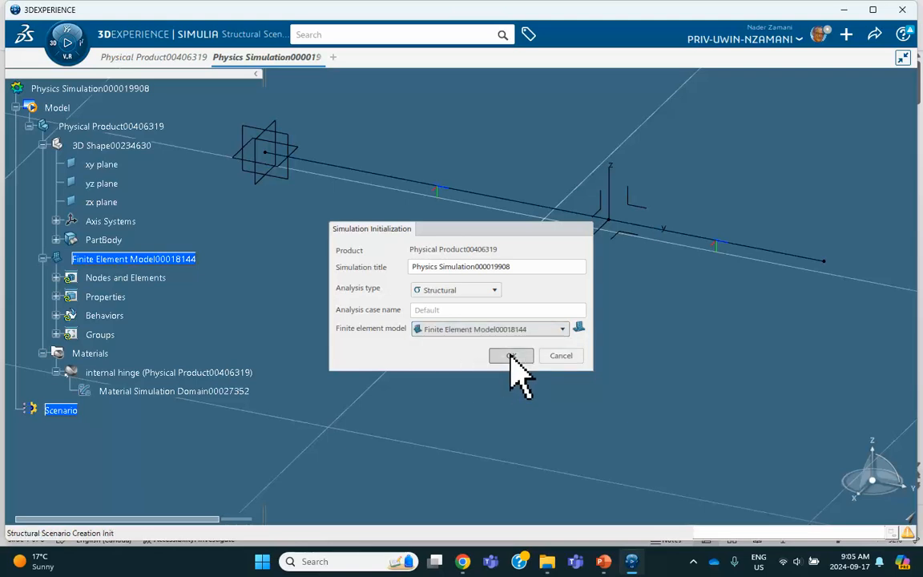
click(510, 355)
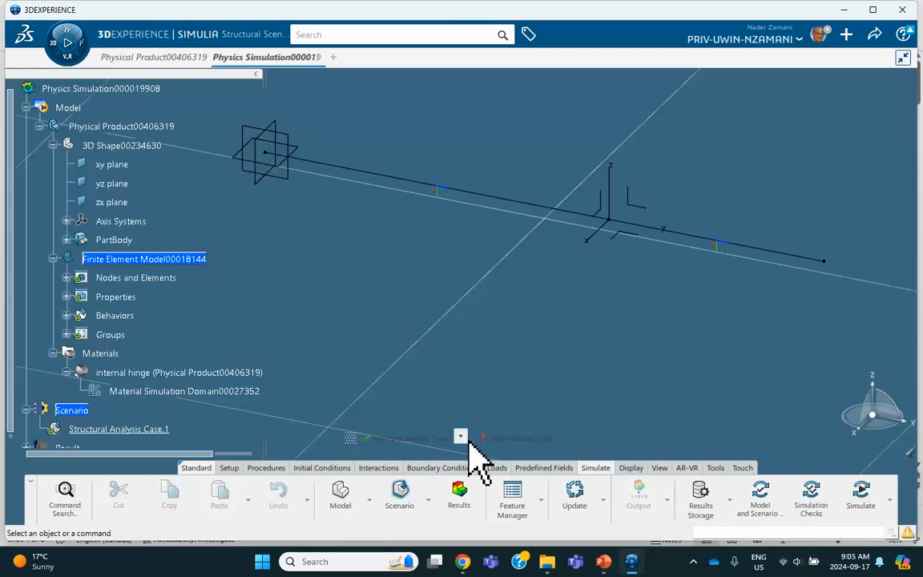
- Add a static perturbation step to the analysis case, with contact changes not allowed and matrix storage at Solver Default
click(266, 468)
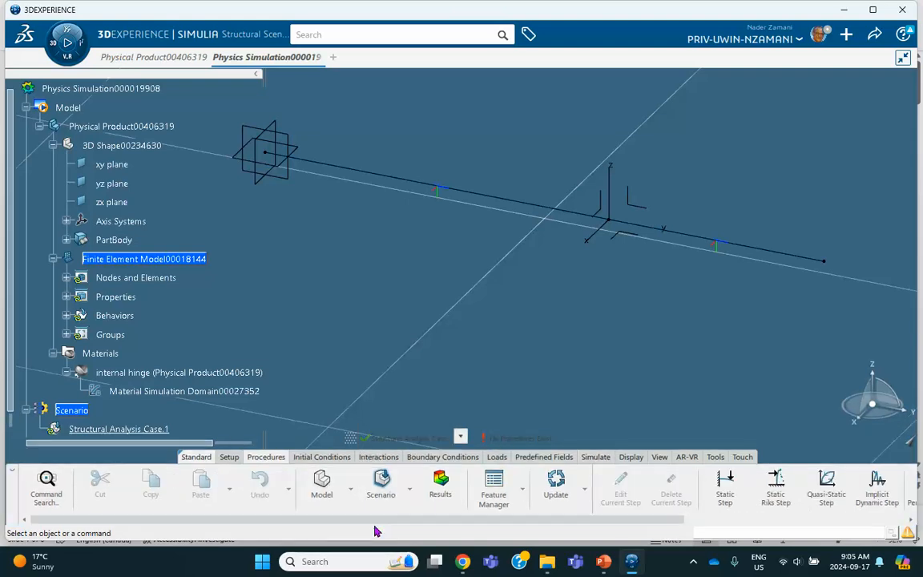
drag(374, 520, 672, 520)
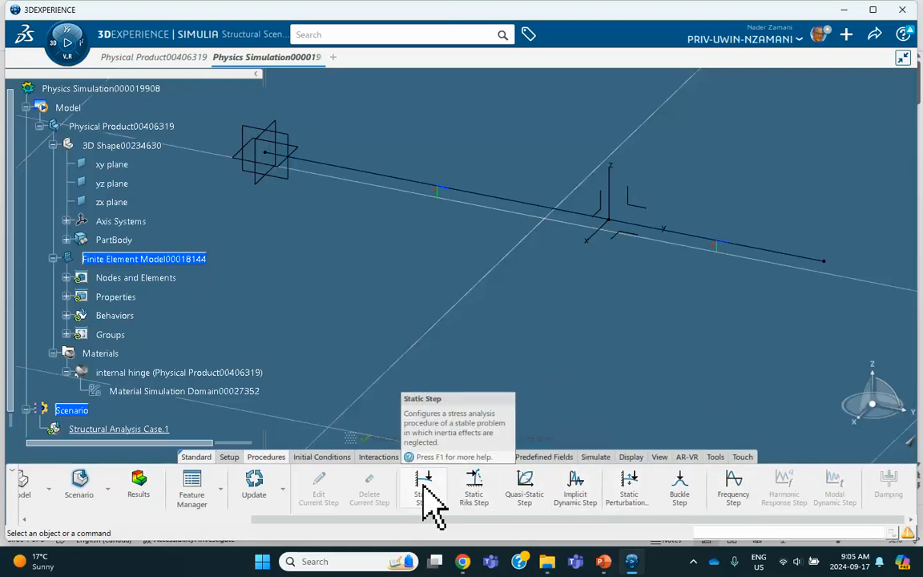
click(632, 484)
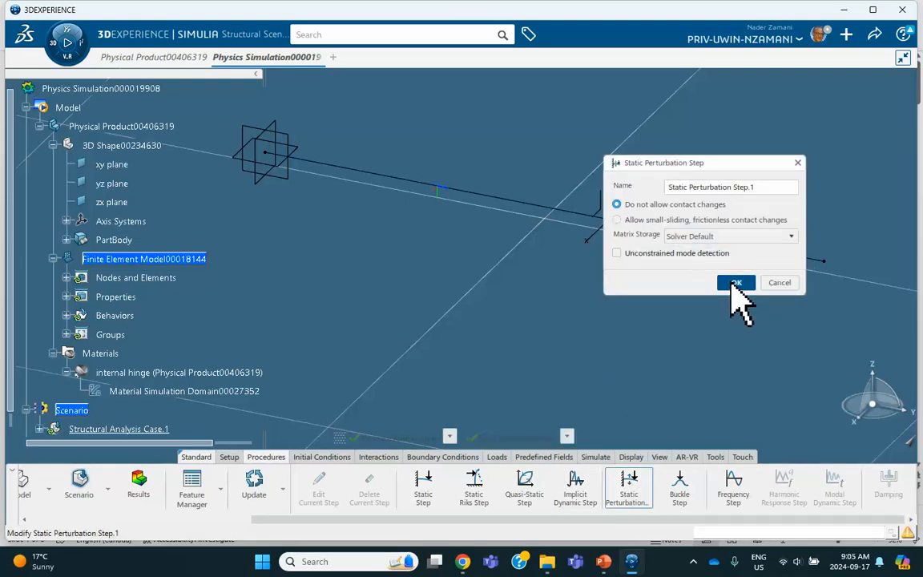
click(735, 283)
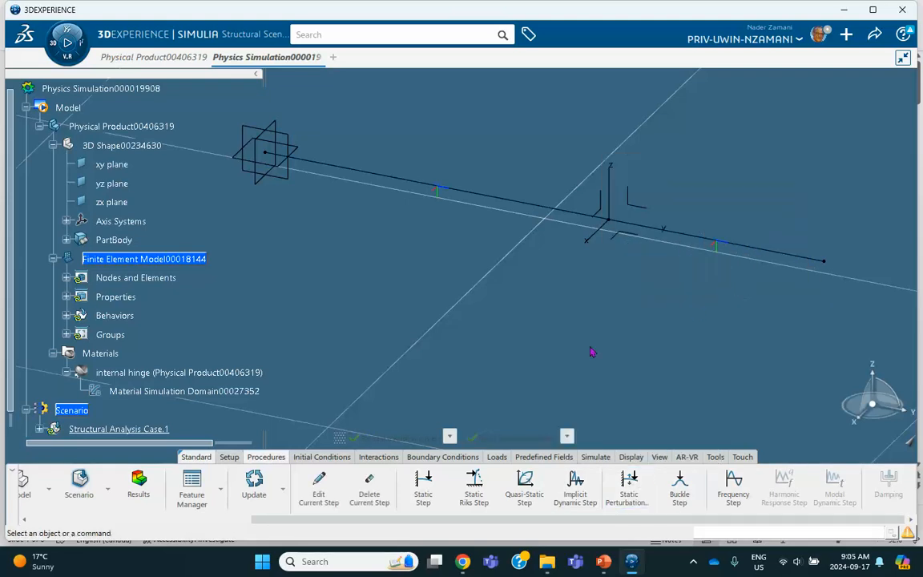
- Clamp the outer end vertex of the first line, opposite the hinge
click(451, 459)
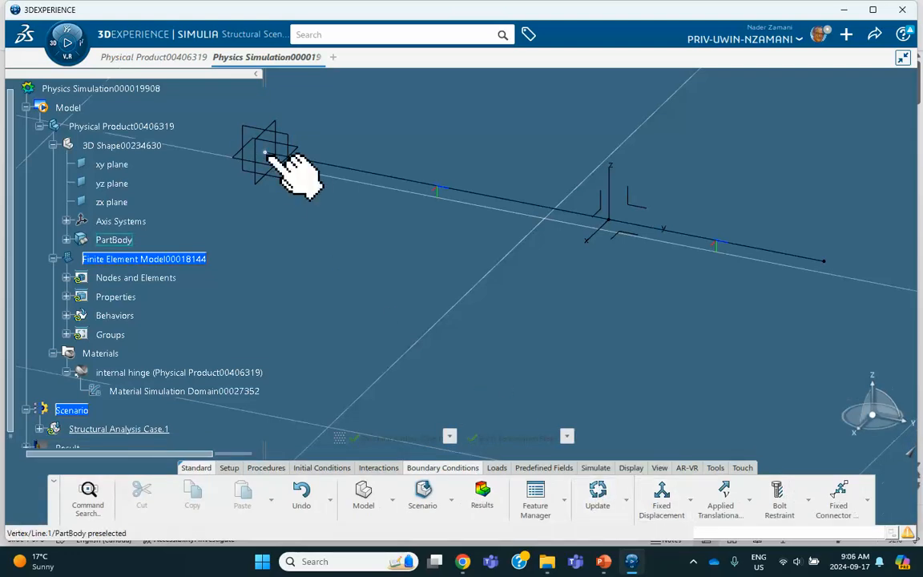
click(689, 496)
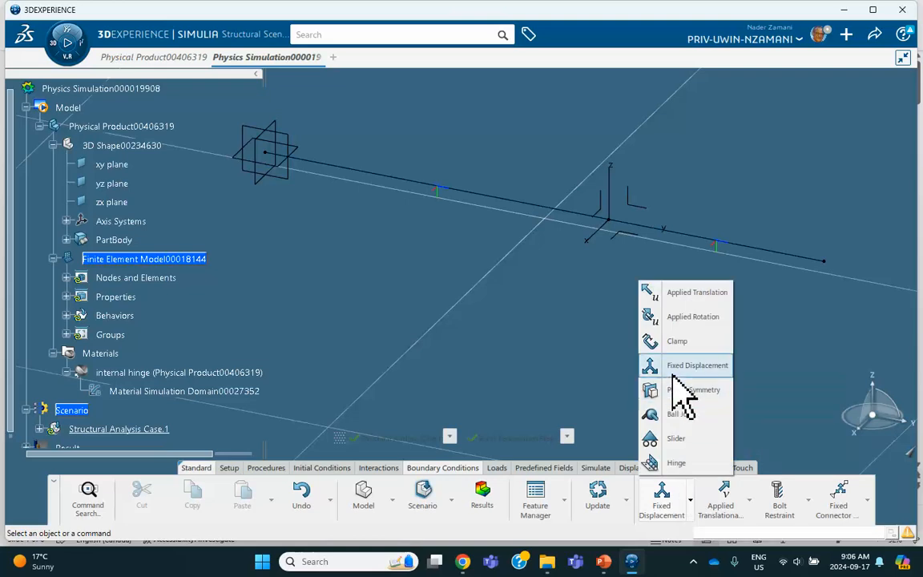
click(674, 342)
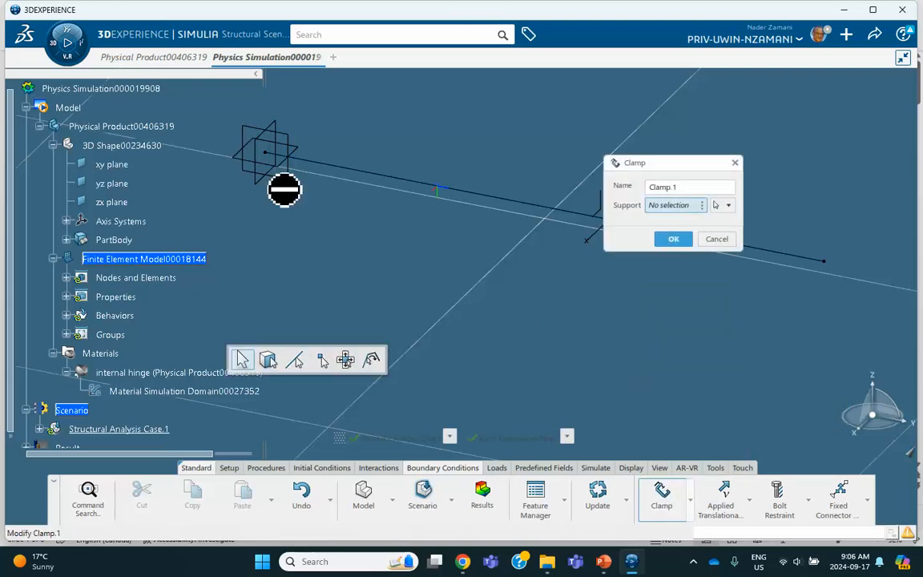
click(265, 152)
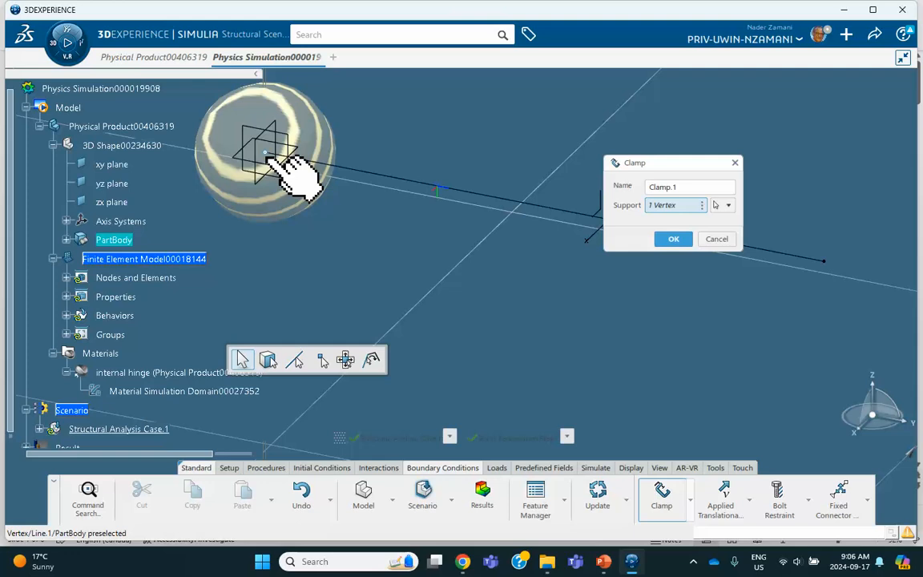
click(672, 240)
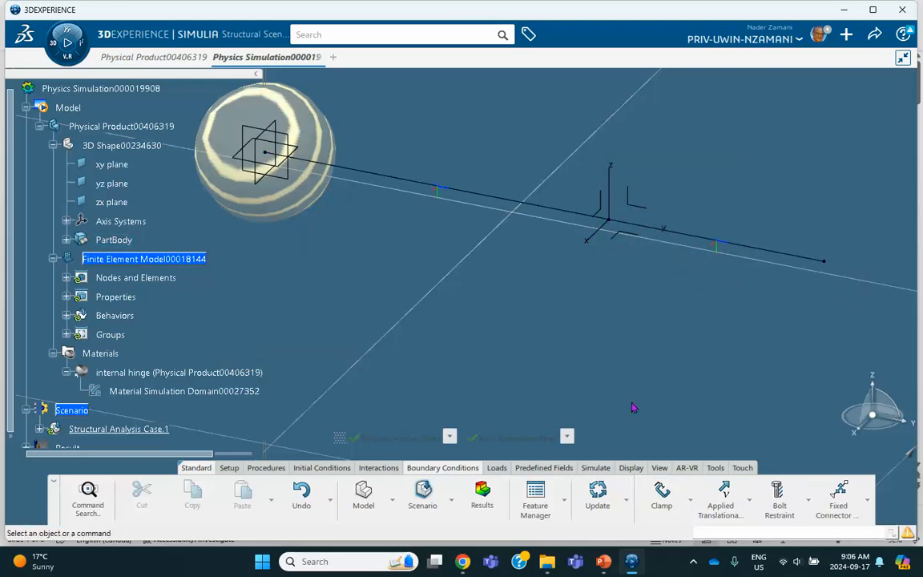
- Add a fixed displacement at the second line's outer end vertex, restraining X and Z translations and Y and Z rotations
click(689, 500)
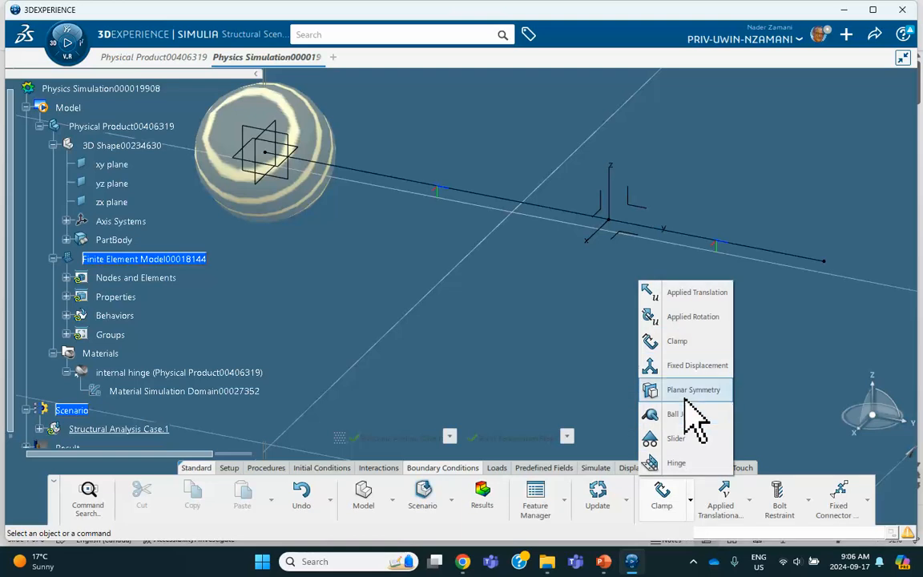
click(680, 366)
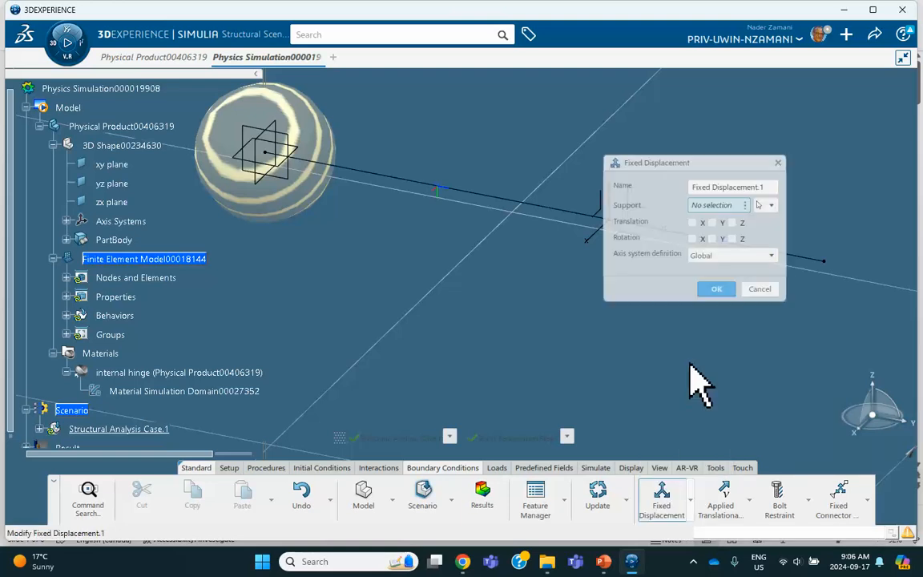
click(825, 263)
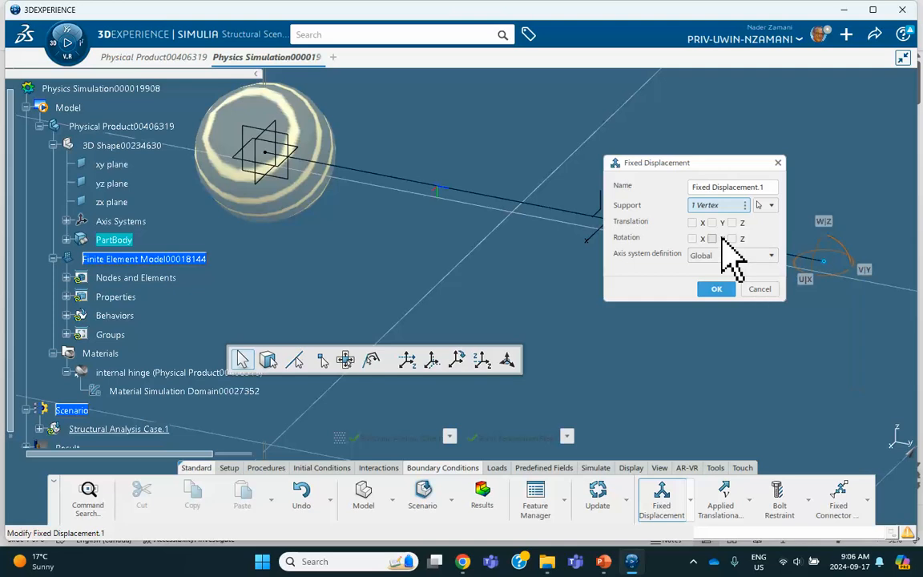
click(692, 222)
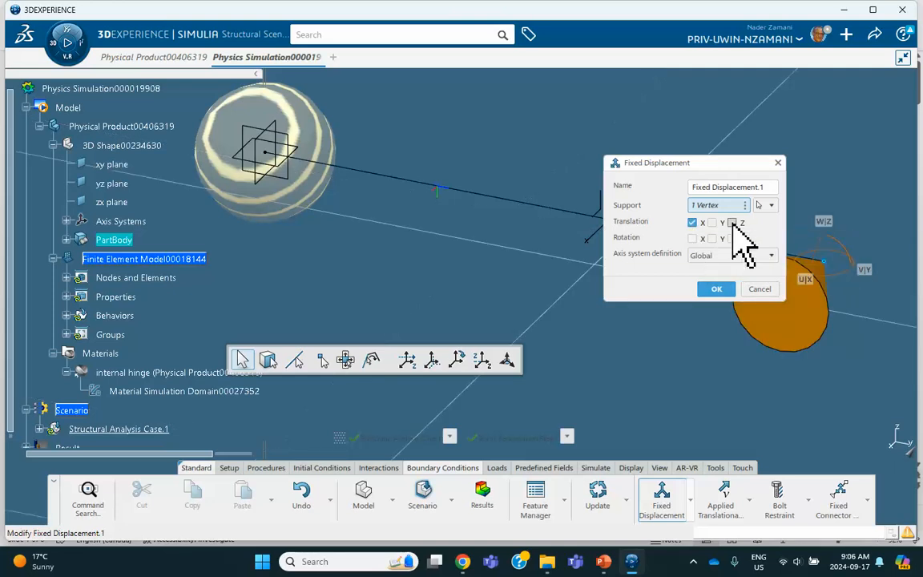
click(731, 222)
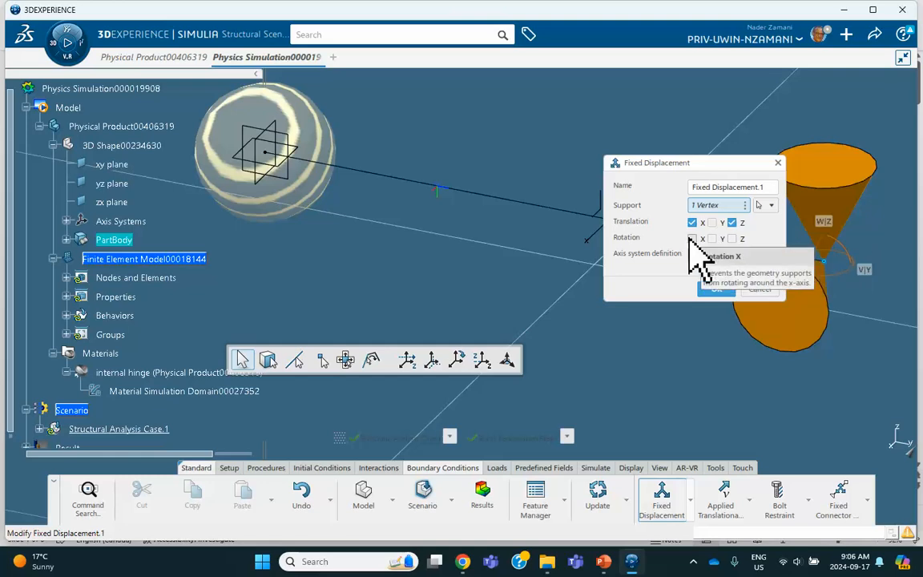
click(712, 239)
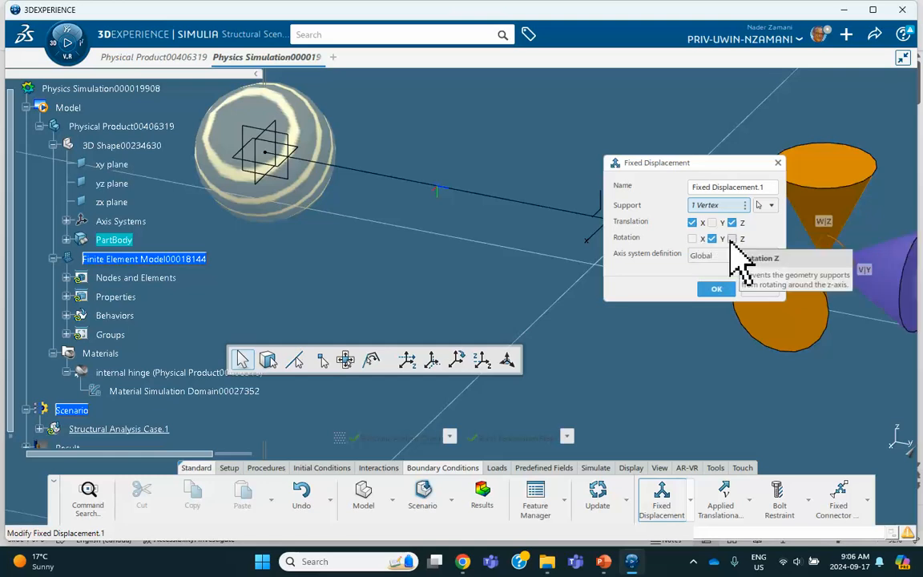
click(731, 238)
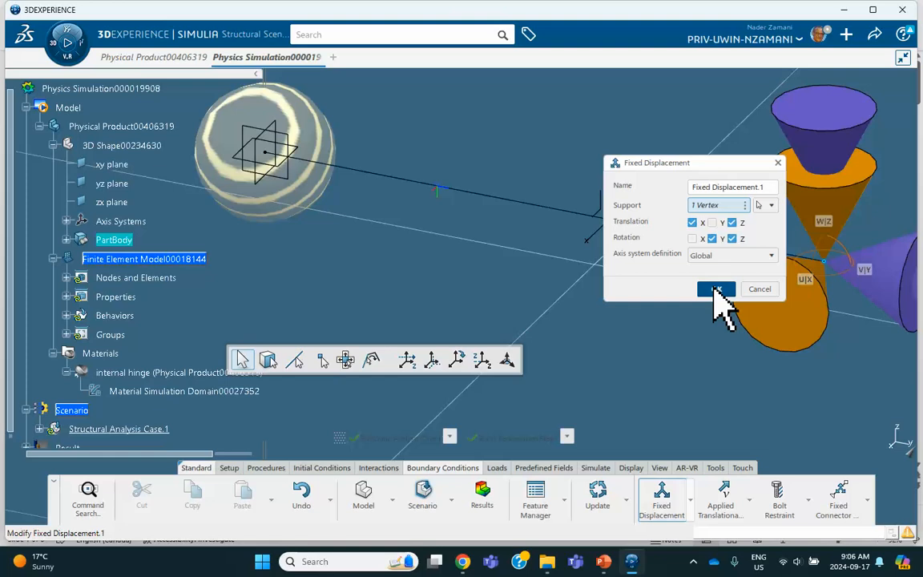
click(715, 290)
- Create a force load and assign the manual node group at the middle of the first line as its support
middle_drag(571, 279, 620, 342)
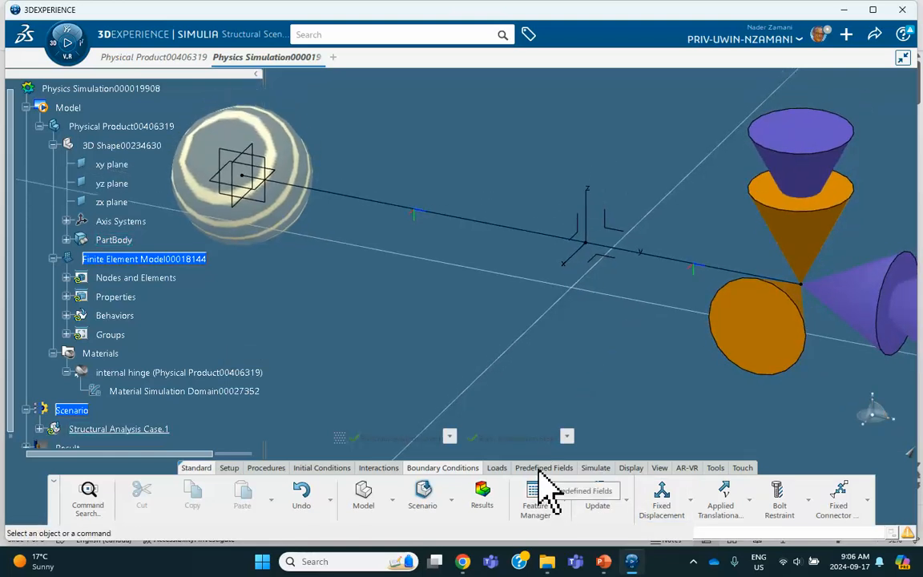
click(497, 467)
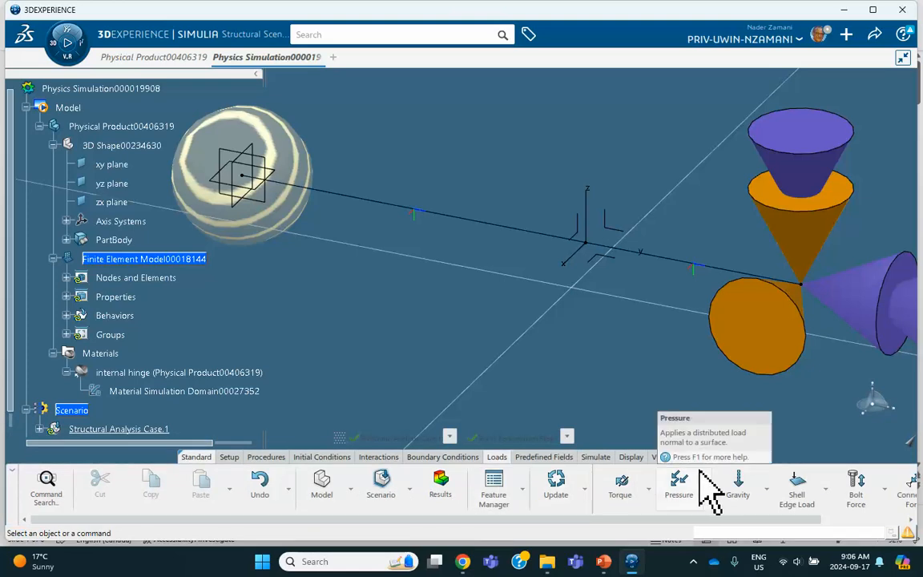
click(650, 491)
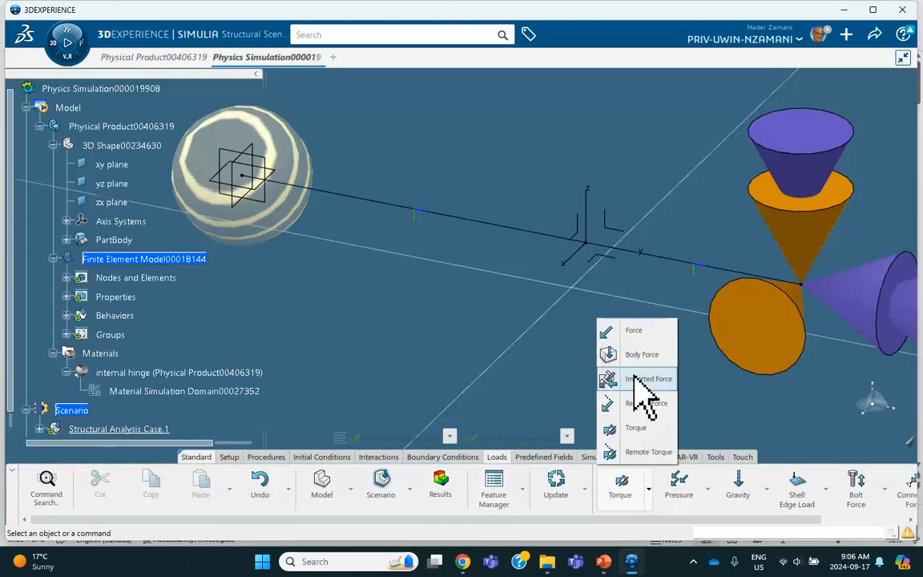
click(647, 330)
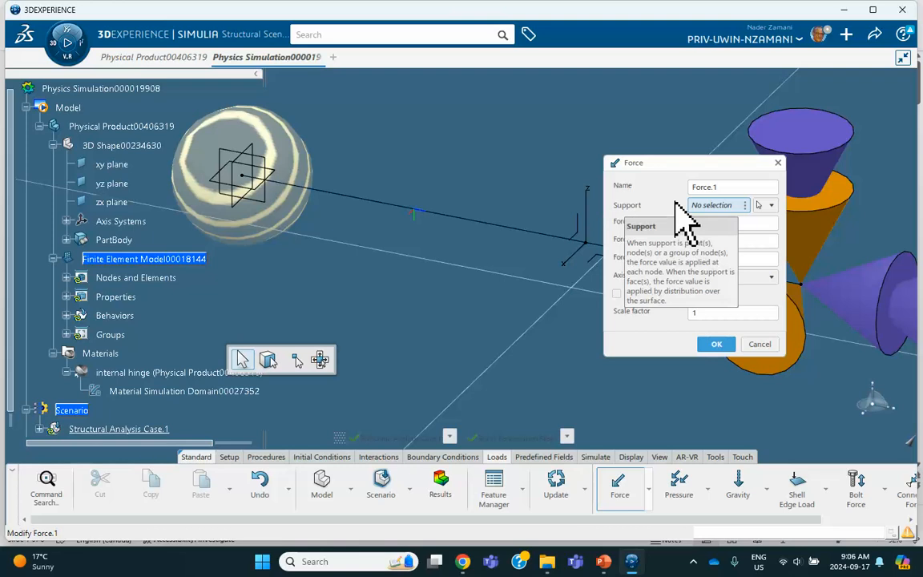
click(771, 205)
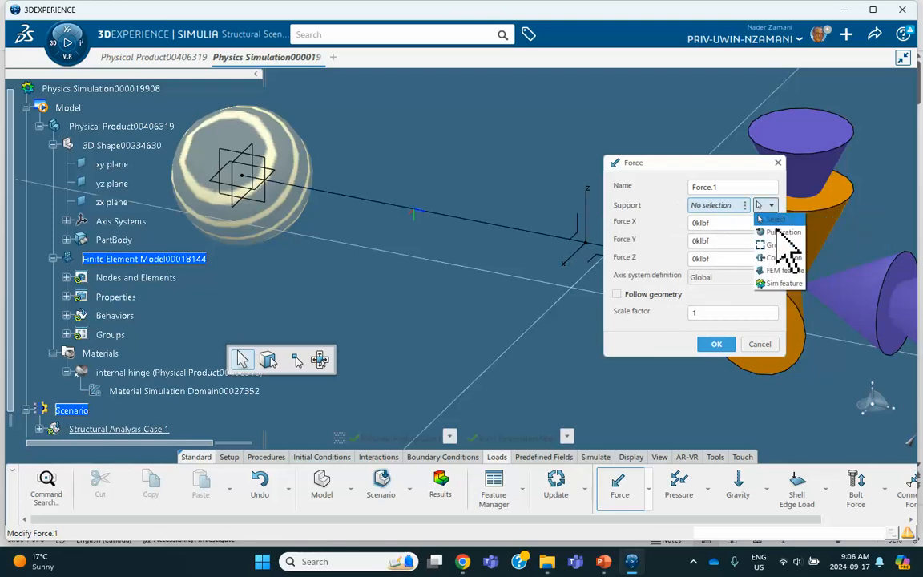
click(515, 140)
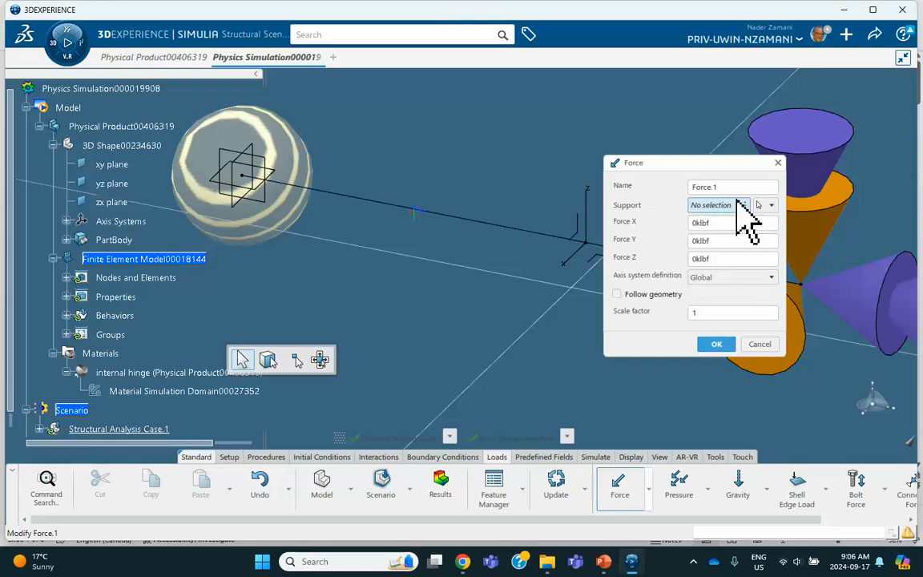
click(772, 207)
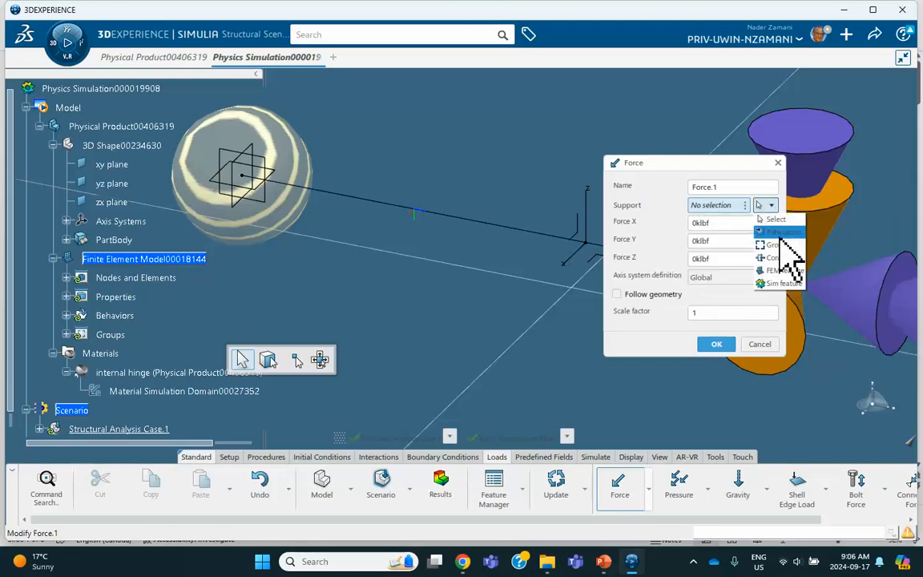
click(777, 244)
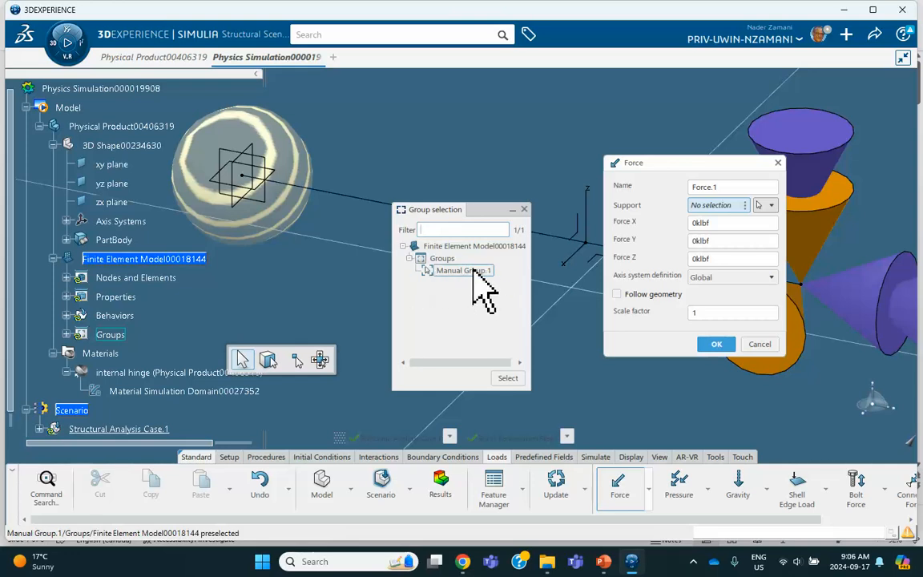
click(458, 271)
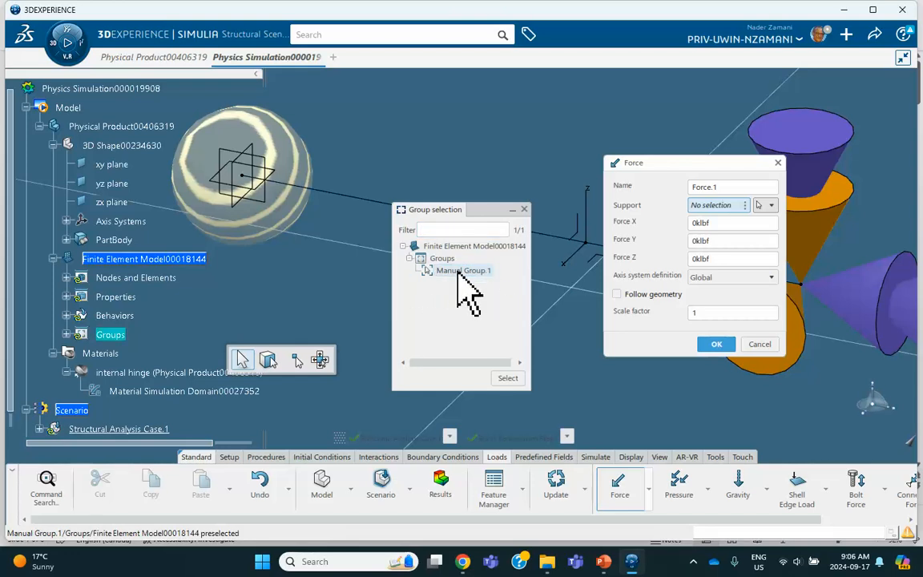
- Set Force Z to -8 klbf with Follow geometry enabled and accept the force
double_click(715, 261)
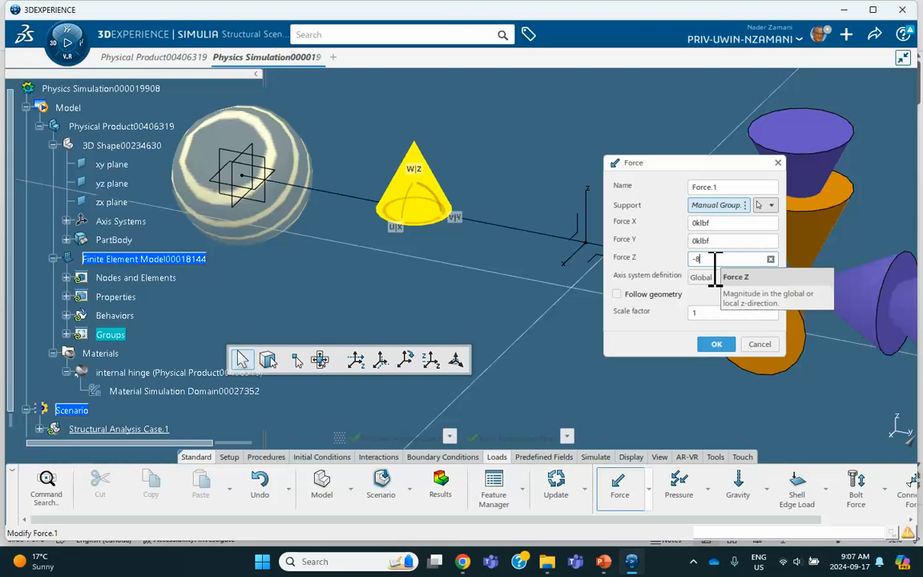
click(735, 296)
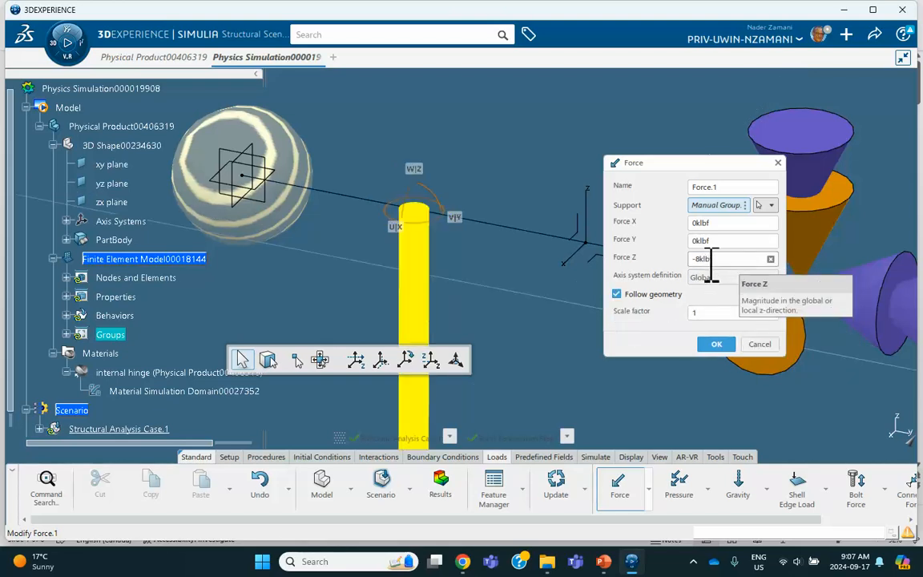
middle_drag(504, 284, 456, 203)
click(716, 344)
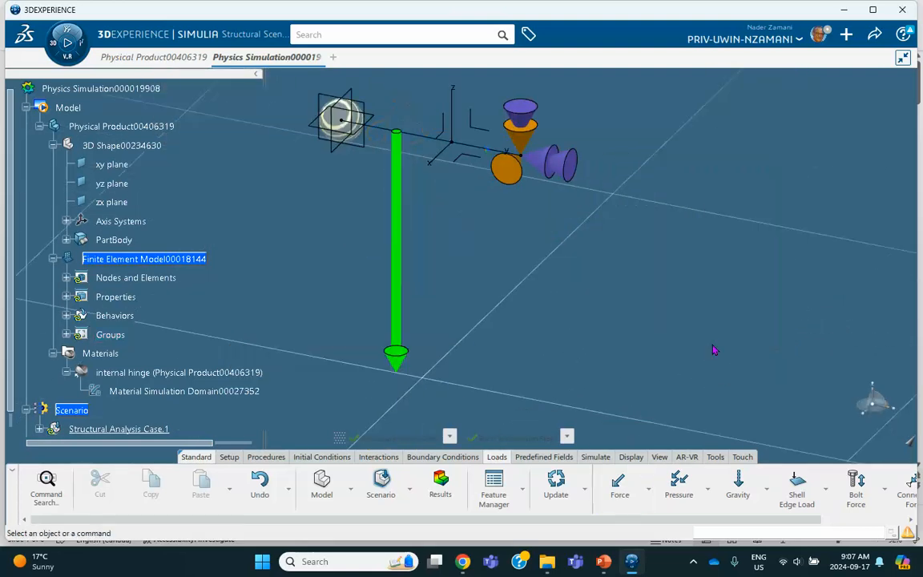
- Apply a torque at the second line's outer end vertex, checking the load on the PowerPoint slide and setting Torque X to -30000 lbfxft
click(648, 489)
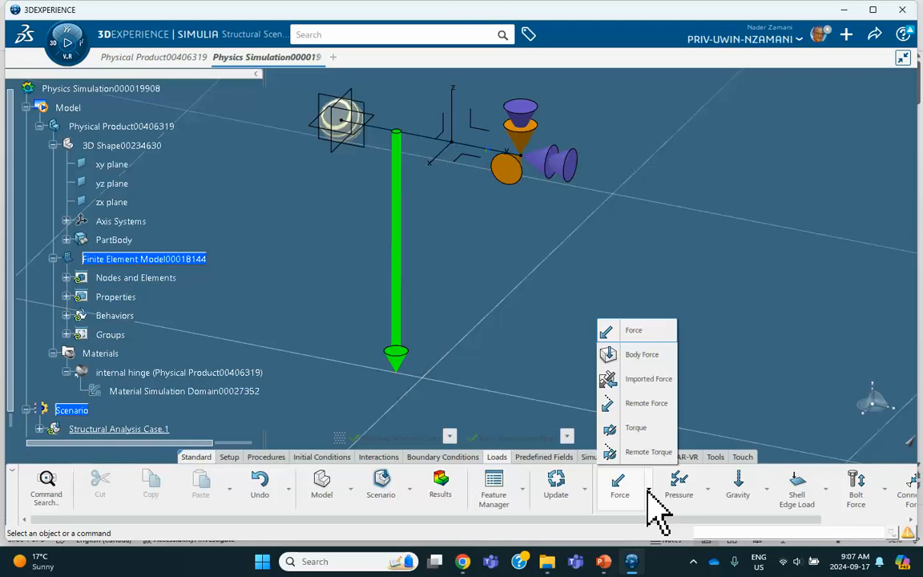
click(635, 429)
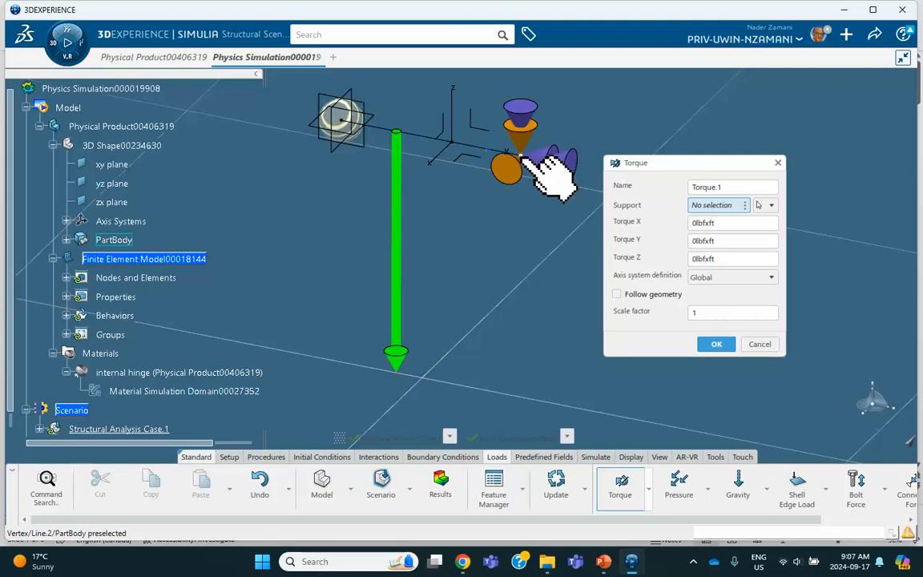
click(522, 155)
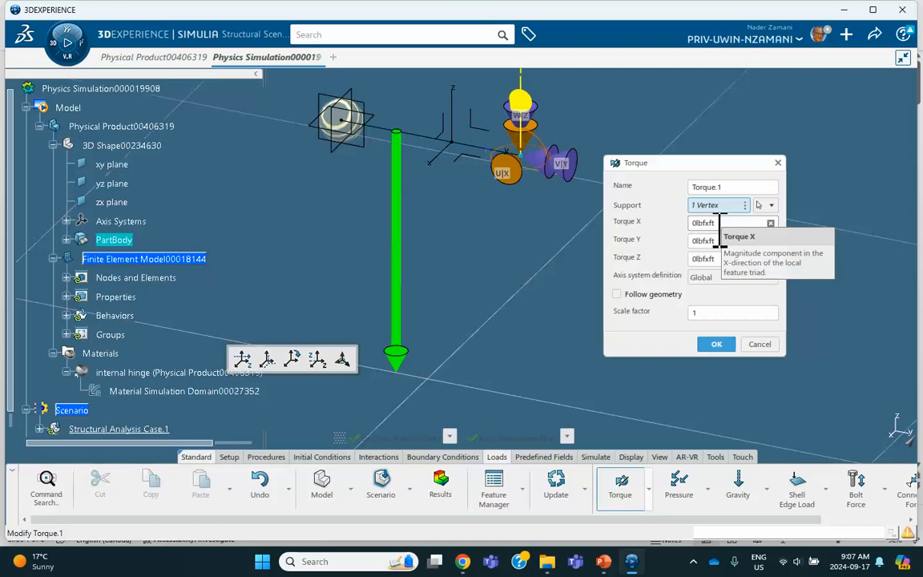
click(610, 565)
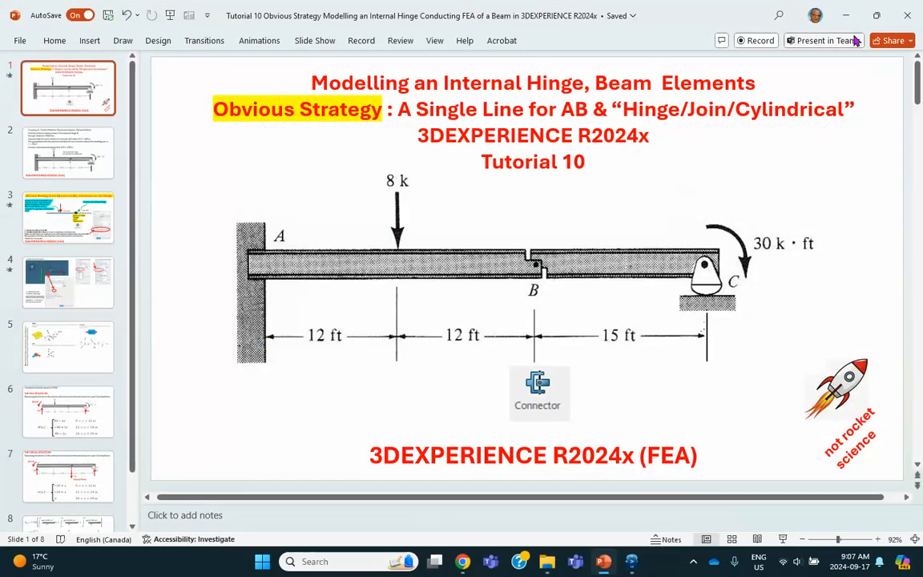
click(848, 16)
double_click(695, 223)
click(695, 226)
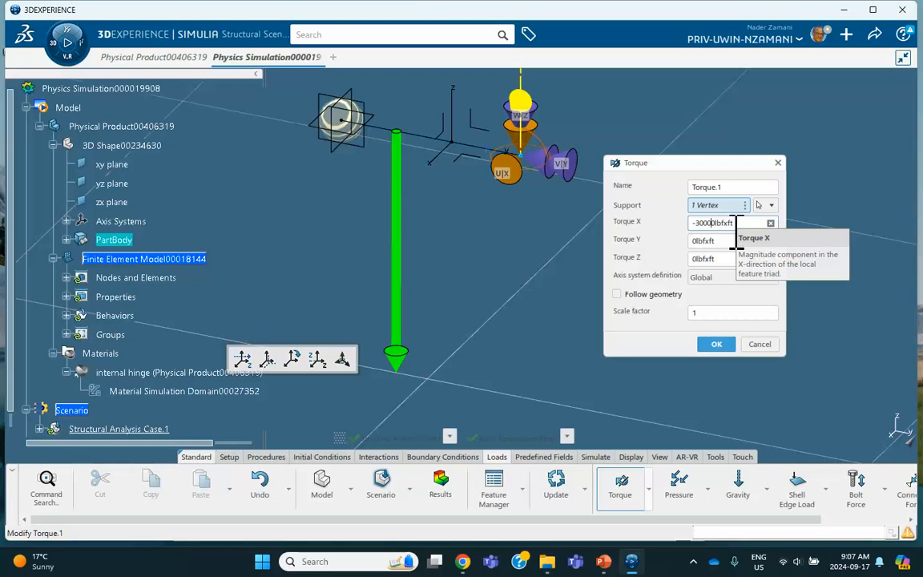
click(717, 344)
- Switch to PowerPoint, review slide 3 on the connector strategy for the internal hinge, and return to 3DEXPERIENCE
middle_drag(514, 271, 485, 269)
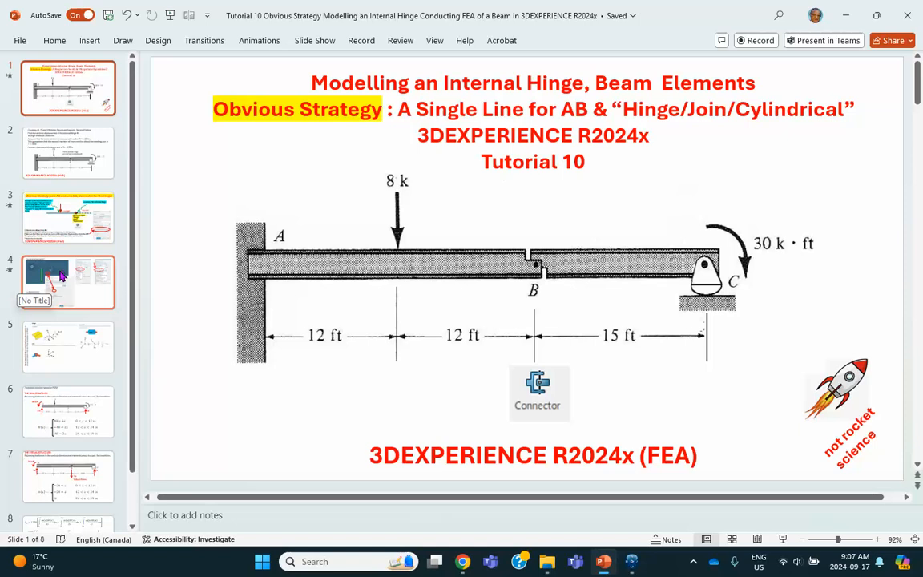
click(61, 230)
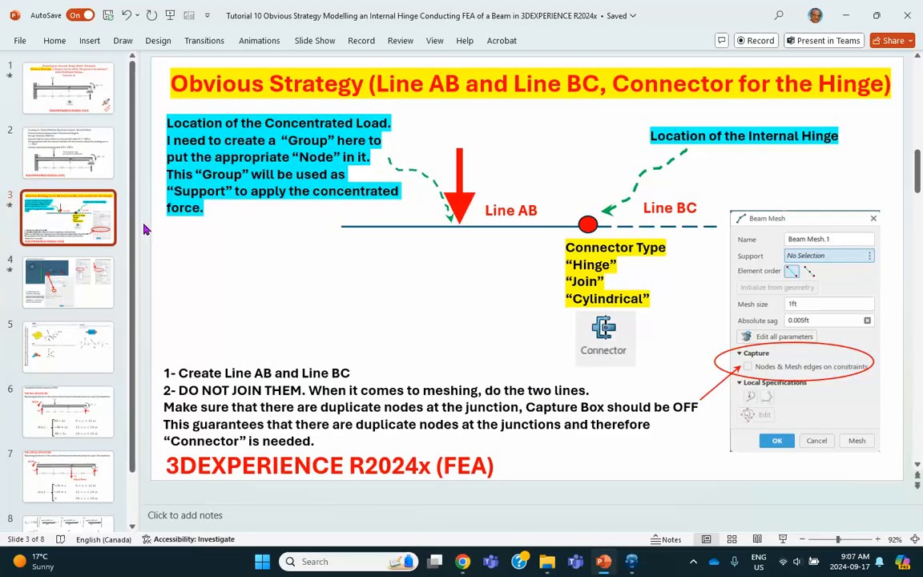
click(850, 15)
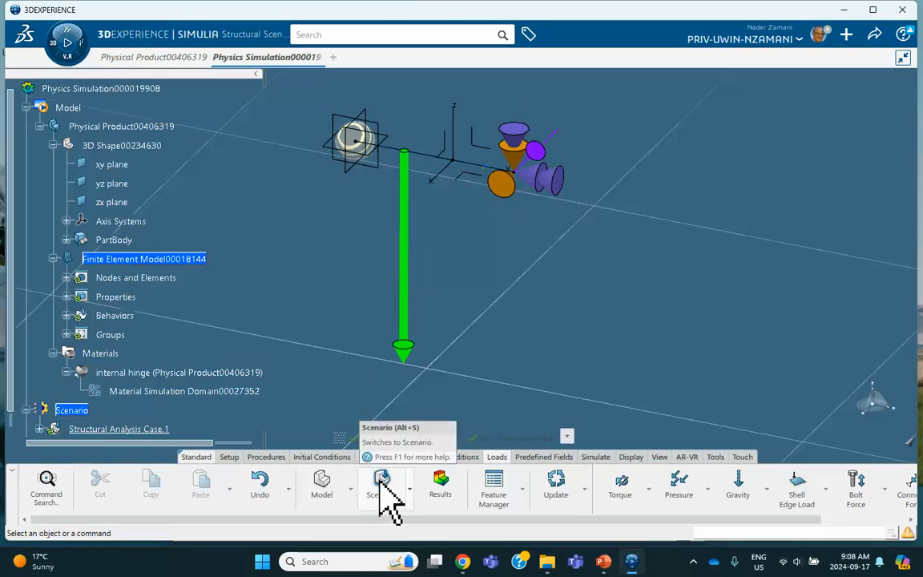
- Switch from the scenario to the structural model and start a new connector for the internal hinge
click(324, 490)
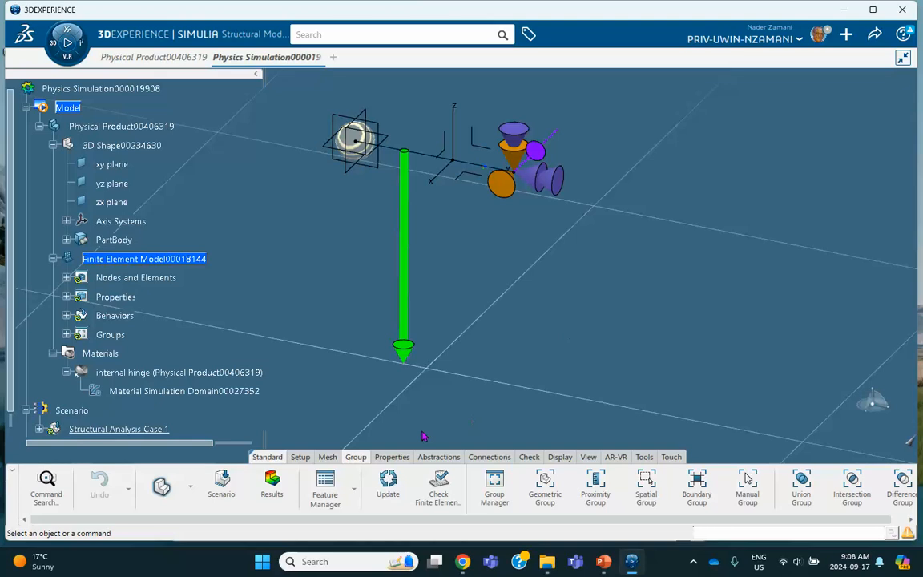
click(489, 457)
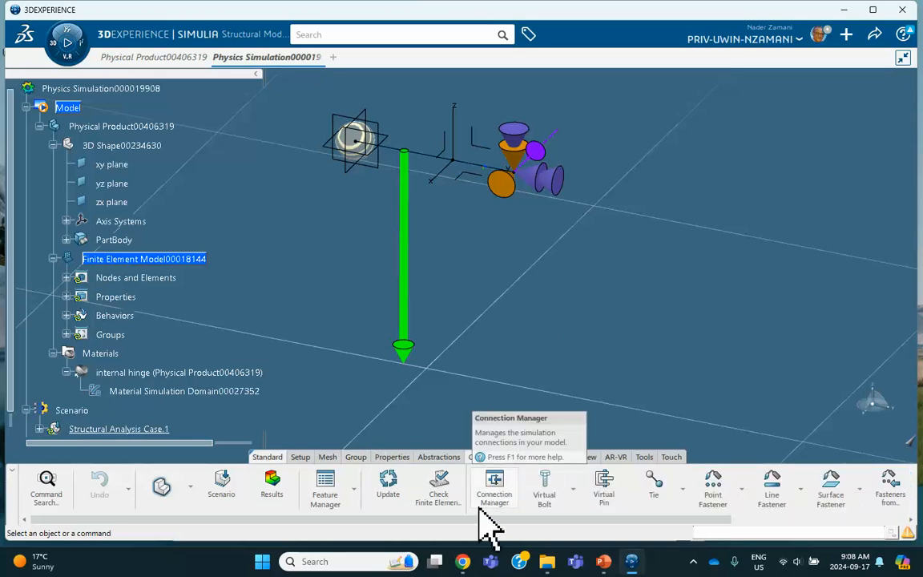
drag(477, 520, 684, 545)
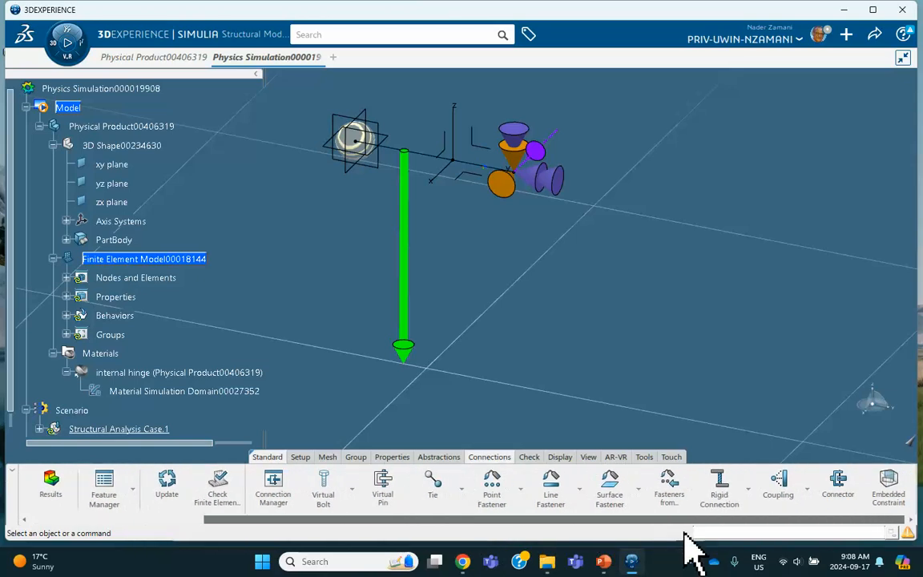
click(840, 495)
middle_drag(490, 292, 447, 289)
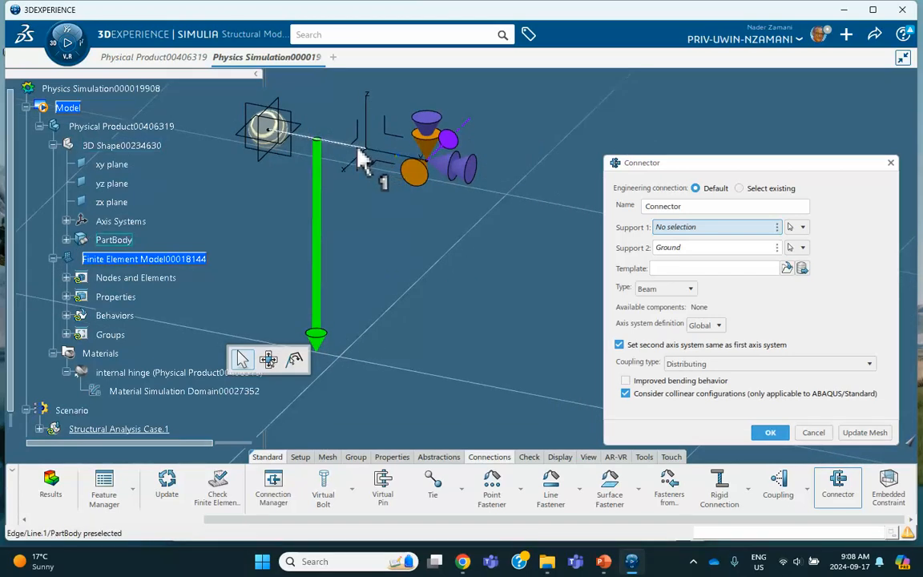
- Hide the axis system and the second line, and pick the first line's hinge-end vertex as the connector's Support 1
middle_drag(425, 207, 391, 243)
right_click(418, 226)
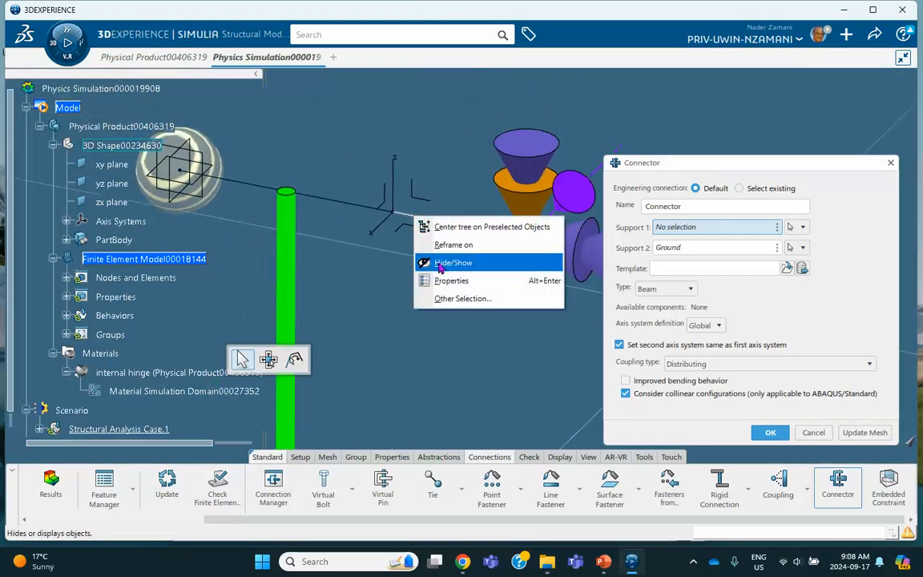
click(437, 262)
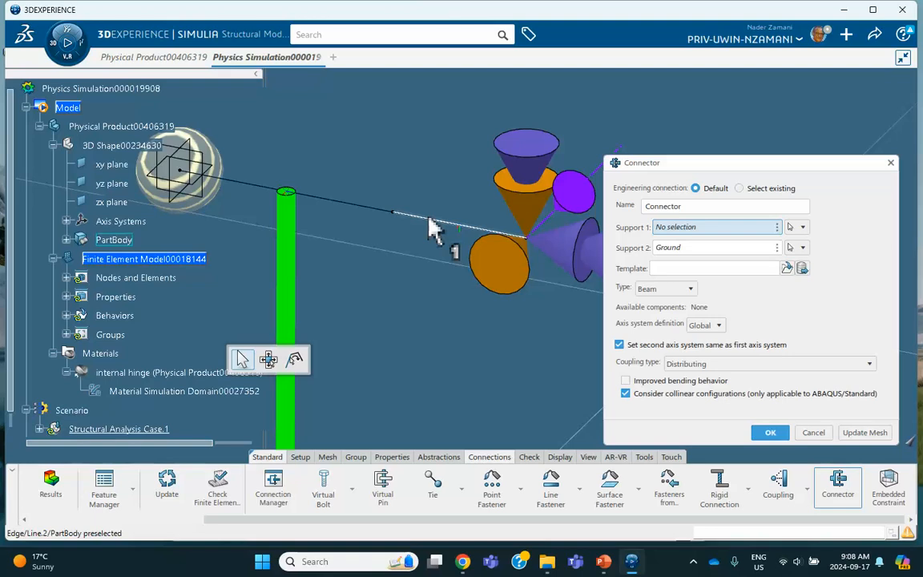
right_click(431, 228)
click(445, 268)
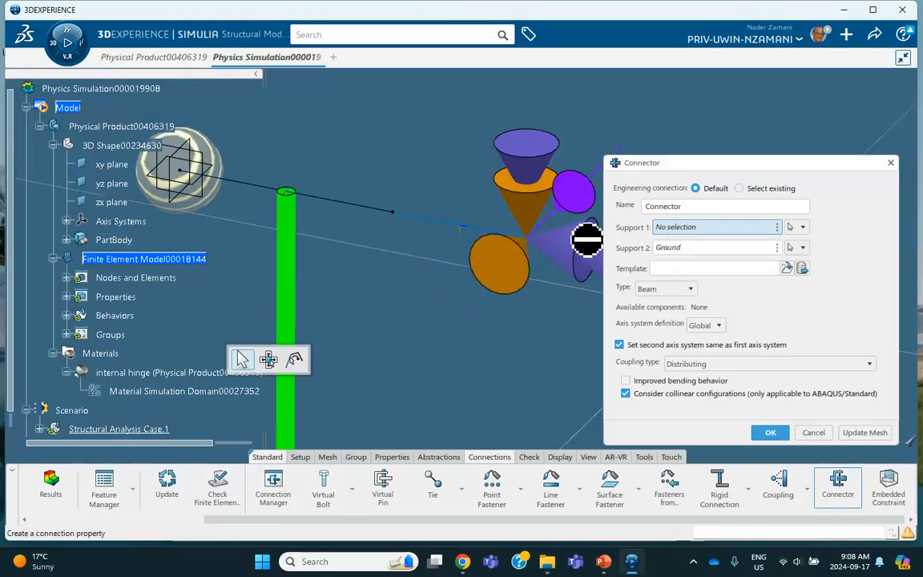
click(398, 224)
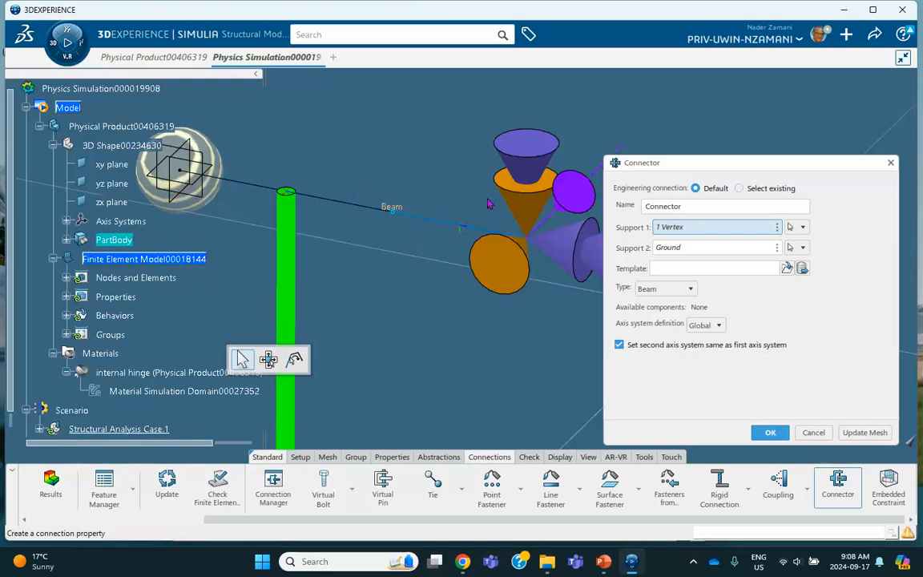
- Pick the hidden second line's hinge-end vertex as the connector's Support 2 and set the connector type to Hinge
click(673, 247)
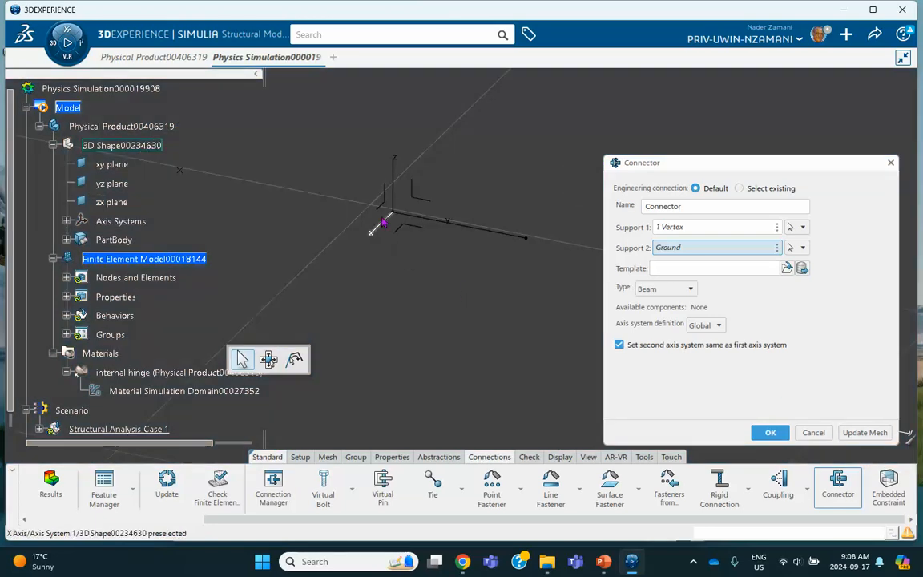
click(393, 214)
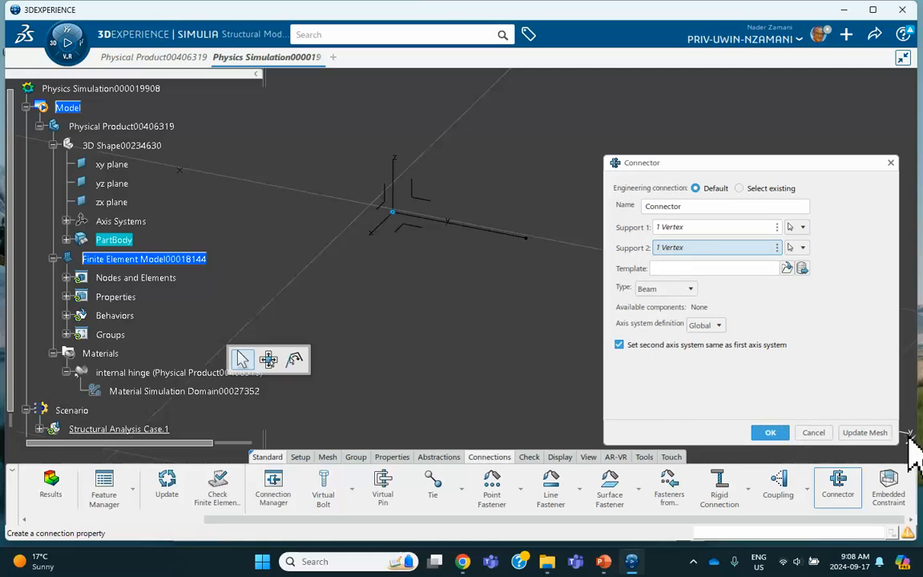
click(863, 433)
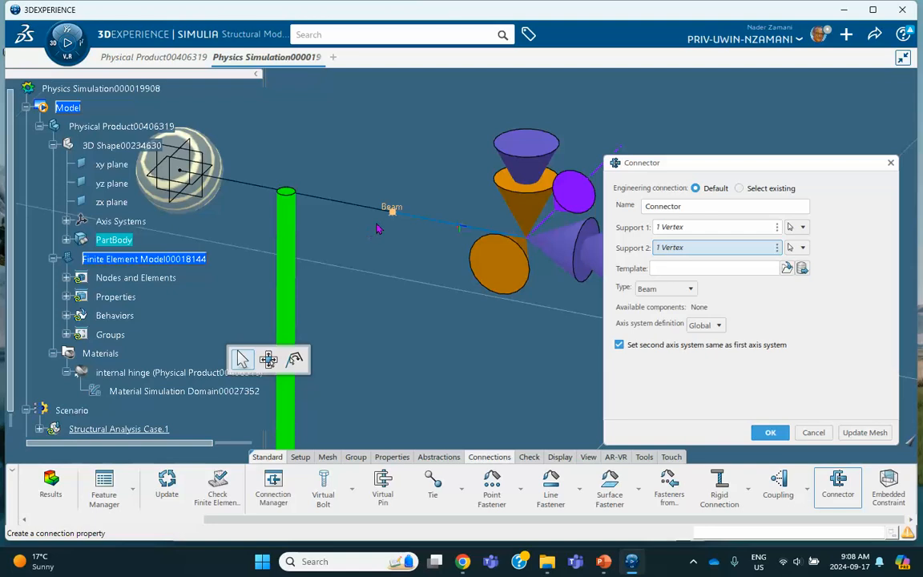
click(689, 289)
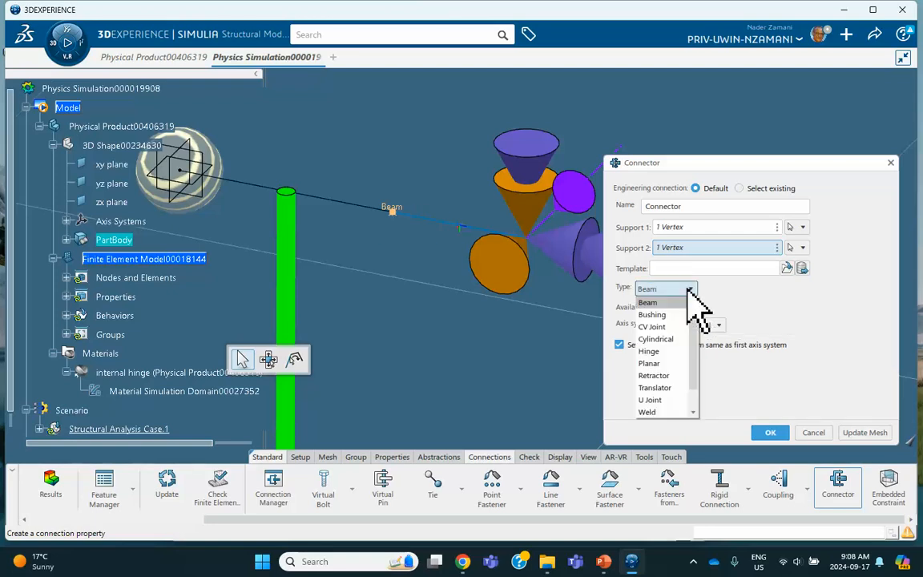
click(667, 352)
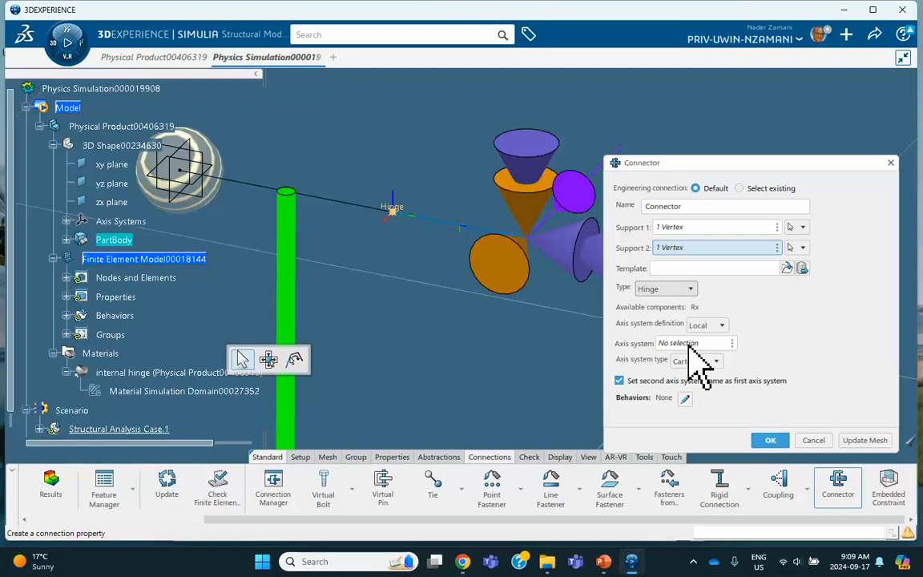
- Assign Axis System.1 as the hinge connector's local axis system
click(910, 440)
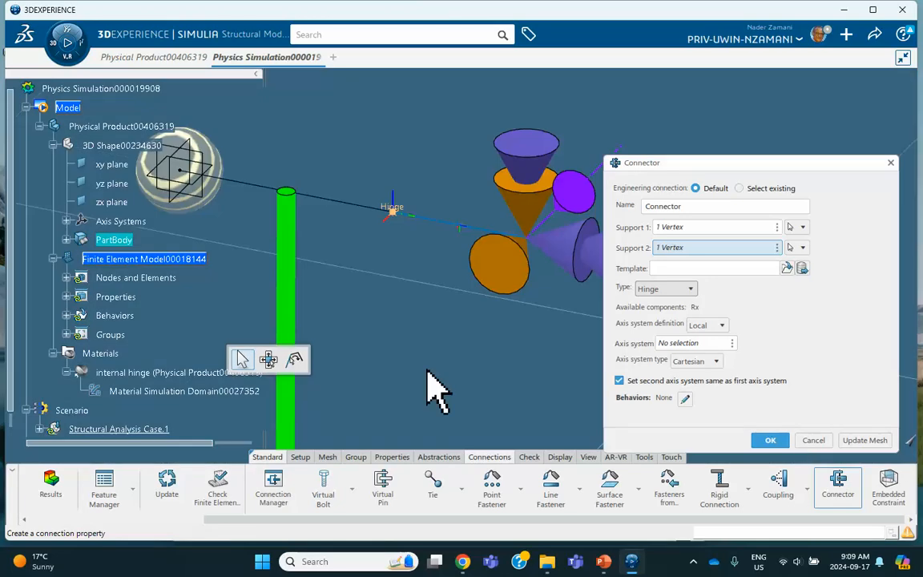
click(66, 221)
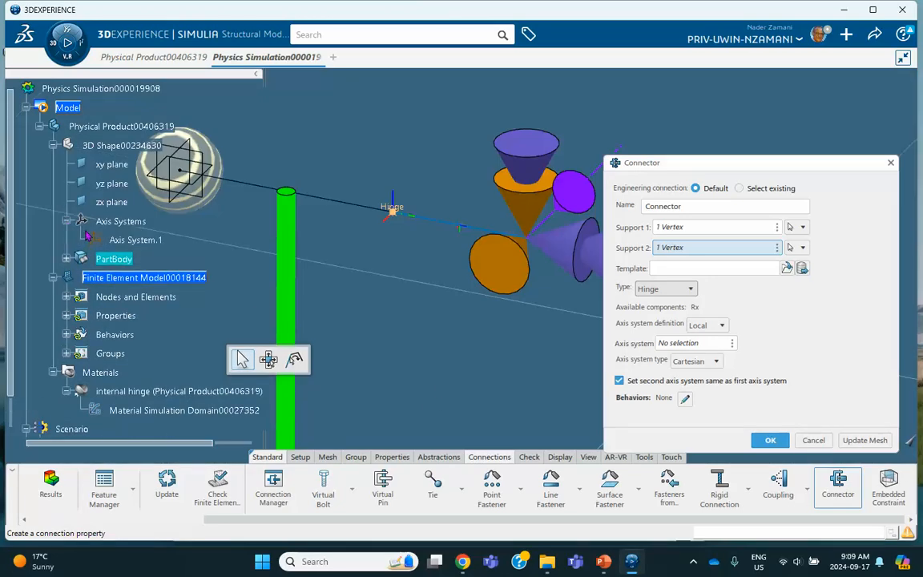
click(670, 268)
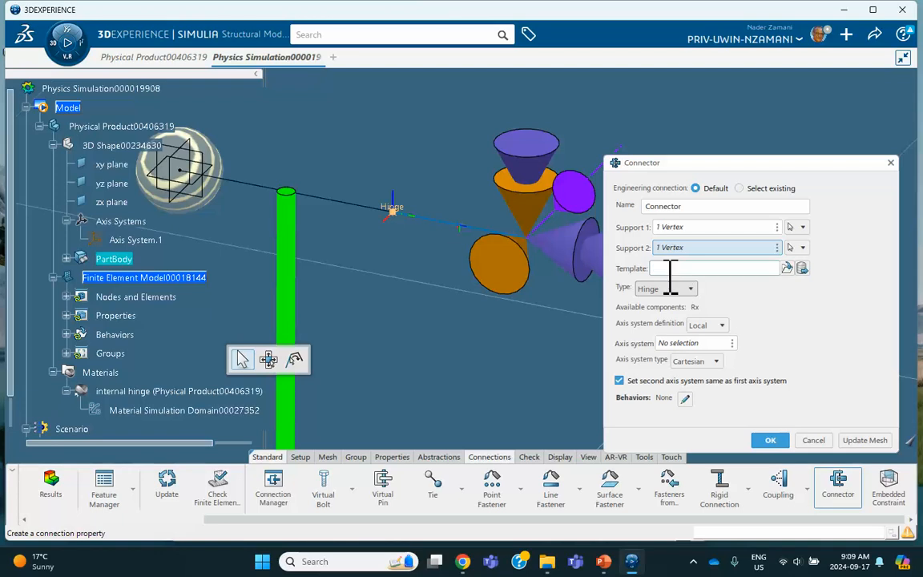
click(910, 440)
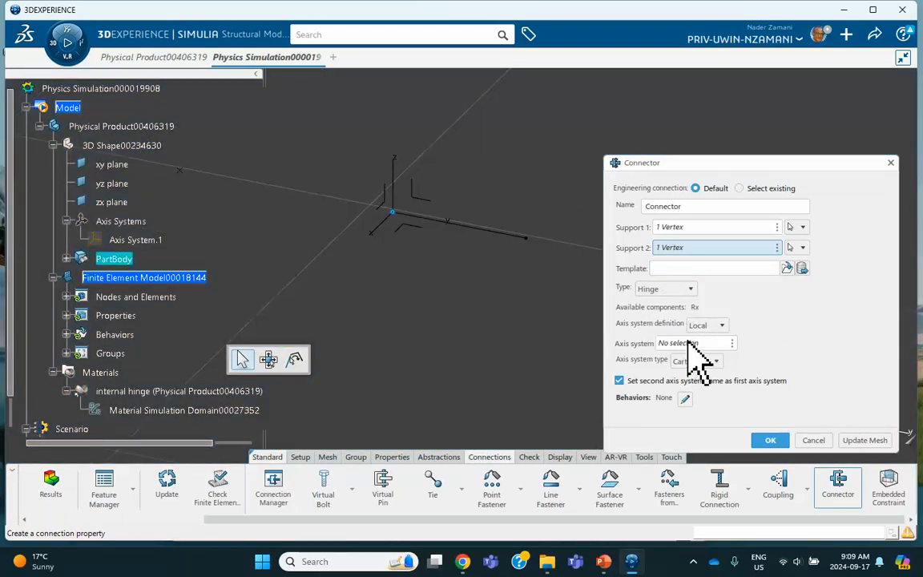
click(686, 345)
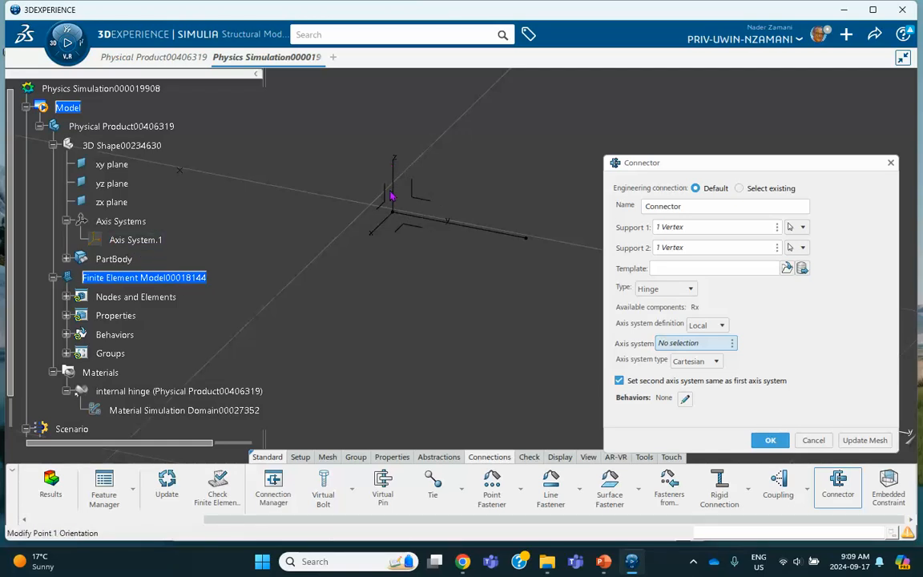
click(150, 241)
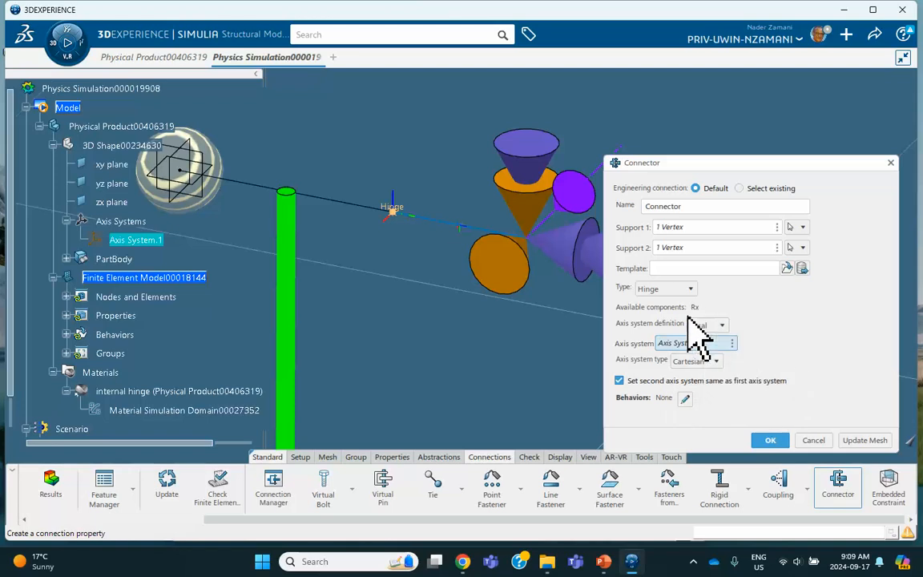
- Show the hidden Axis System.1 again, return to the visible space and confirm the hinge connector
click(914, 443)
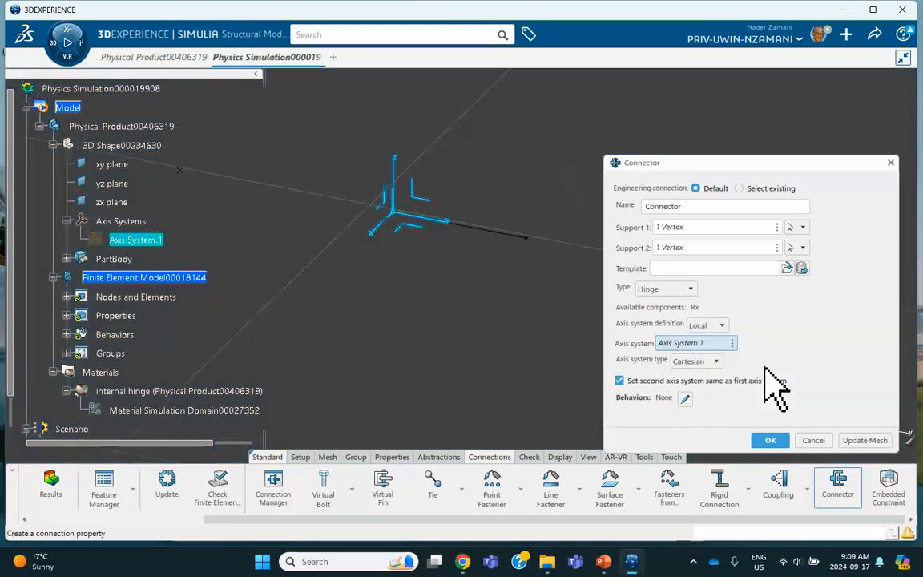
right_click(395, 174)
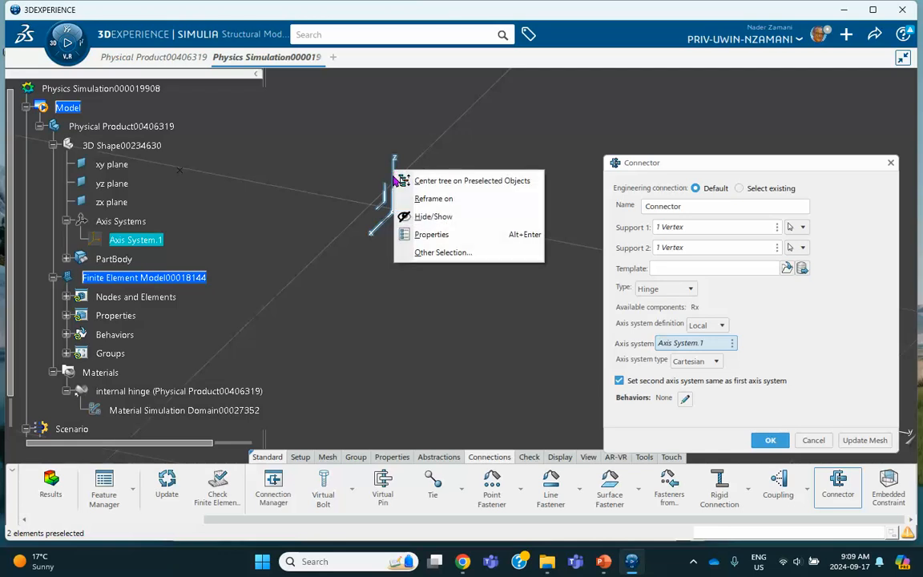
click(405, 216)
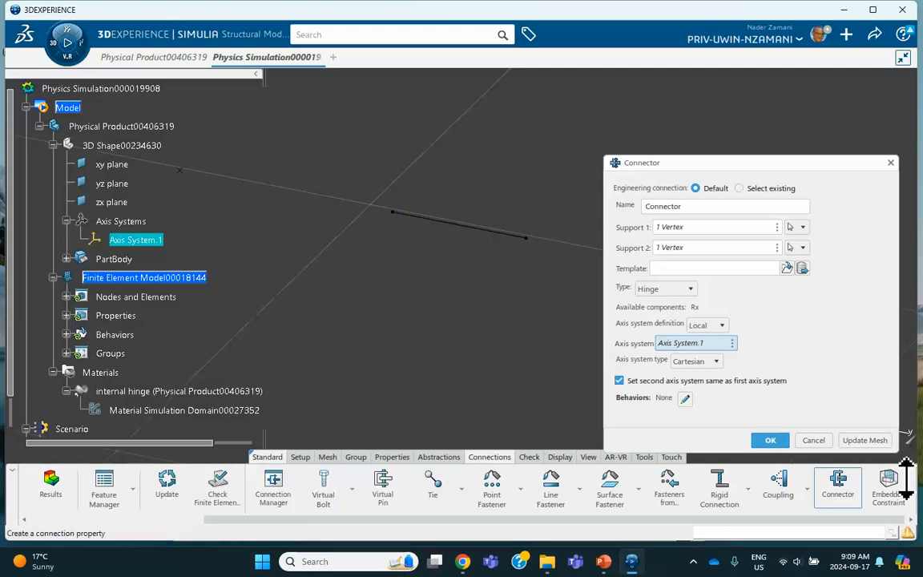
click(910, 440)
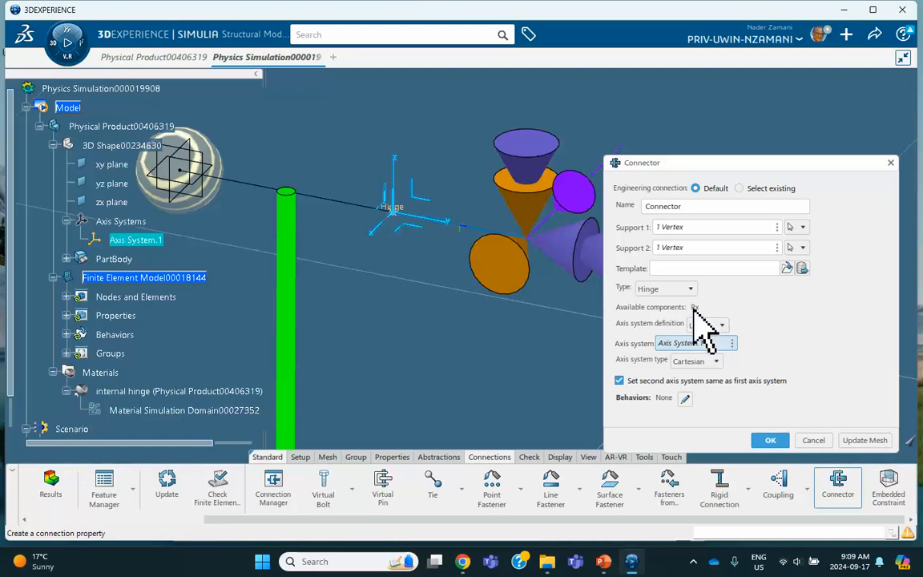
click(770, 439)
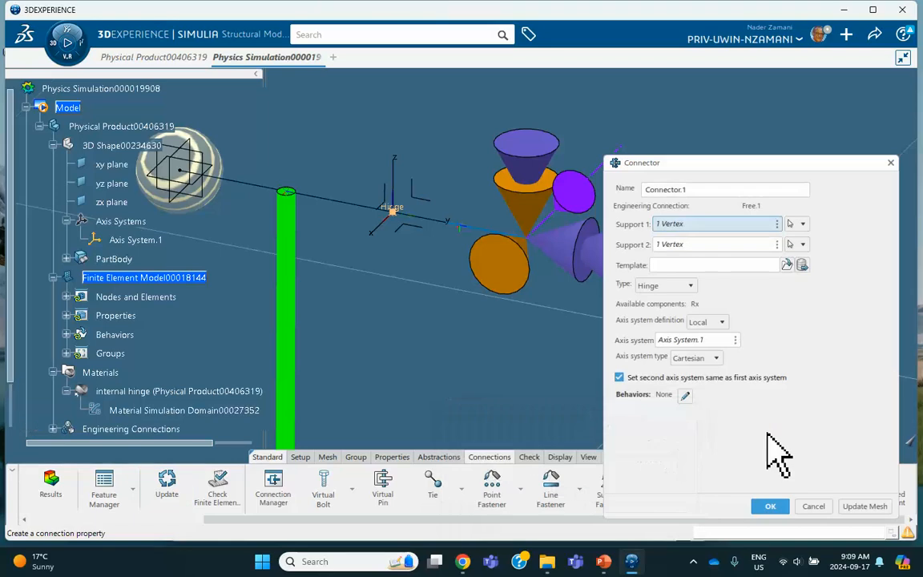
click(770, 506)
middle_drag(487, 350, 449, 276)
click(471, 239)
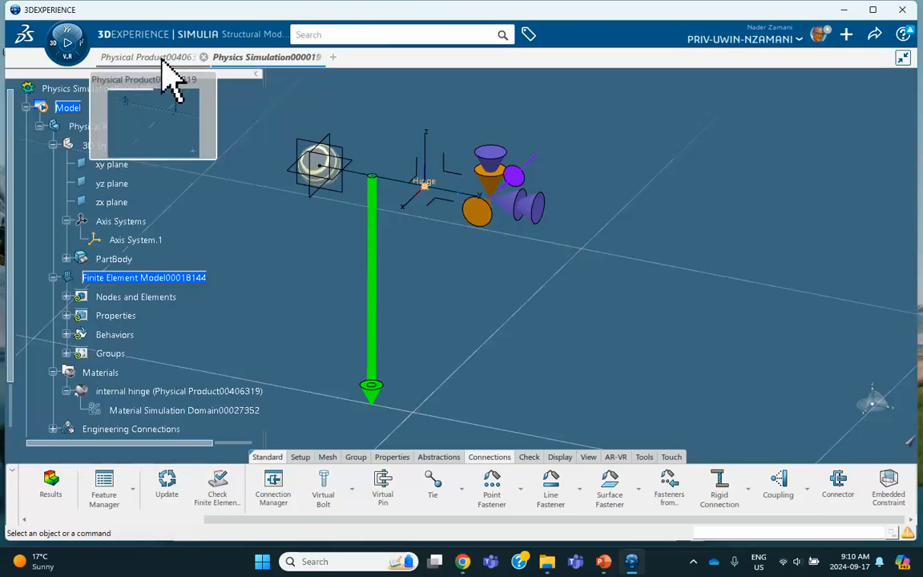
- Switch from the structural model to the scenario of Structural Analysis Case.1, keeping the analysis case settings as they are
scroll(160, 268, down, 3)
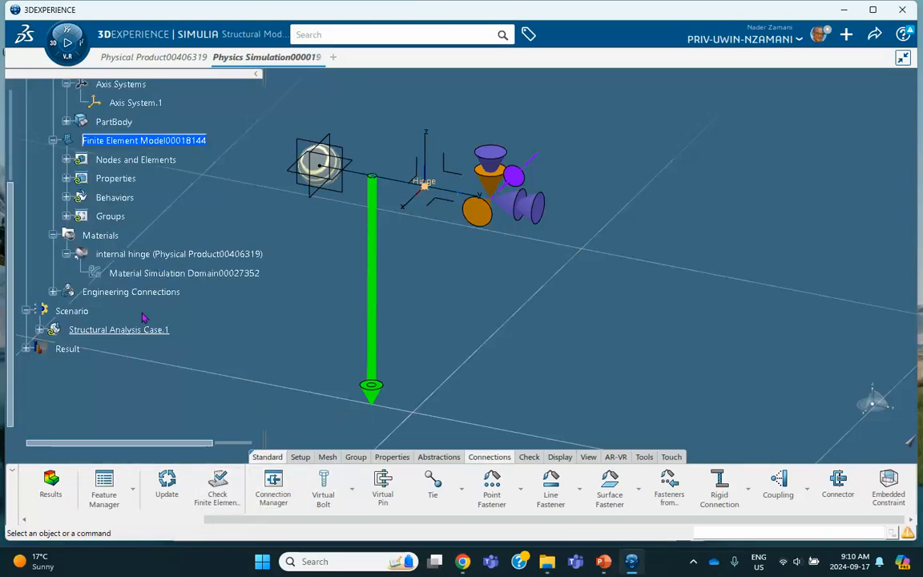
click(110, 332)
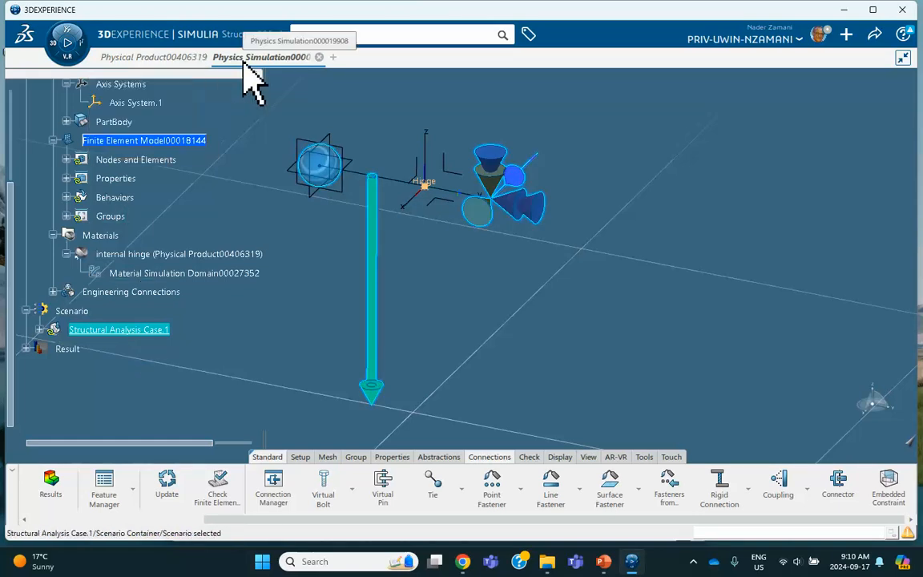
double_click(128, 330)
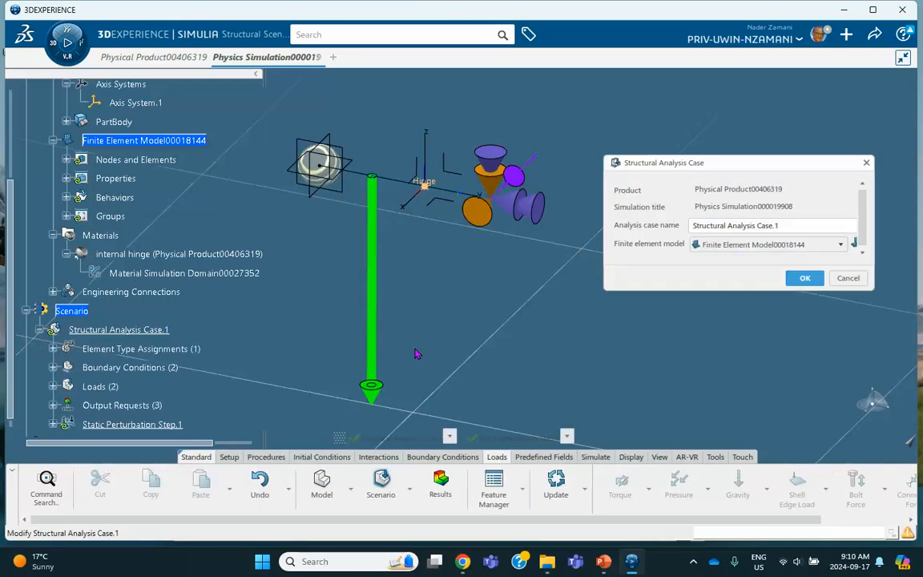
click(834, 278)
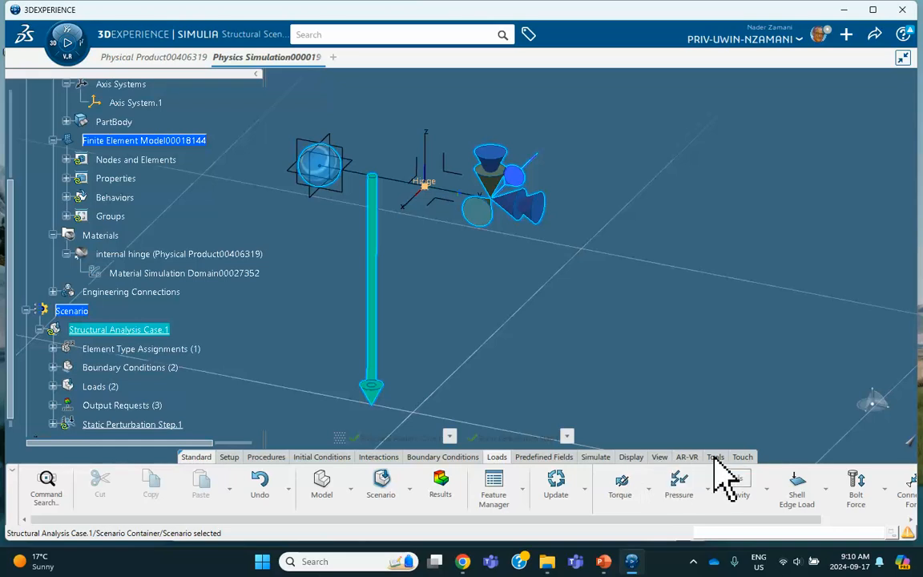
- Run the model and scenario checks on Structural Analysis Case.1 and dismiss the status report
click(596, 458)
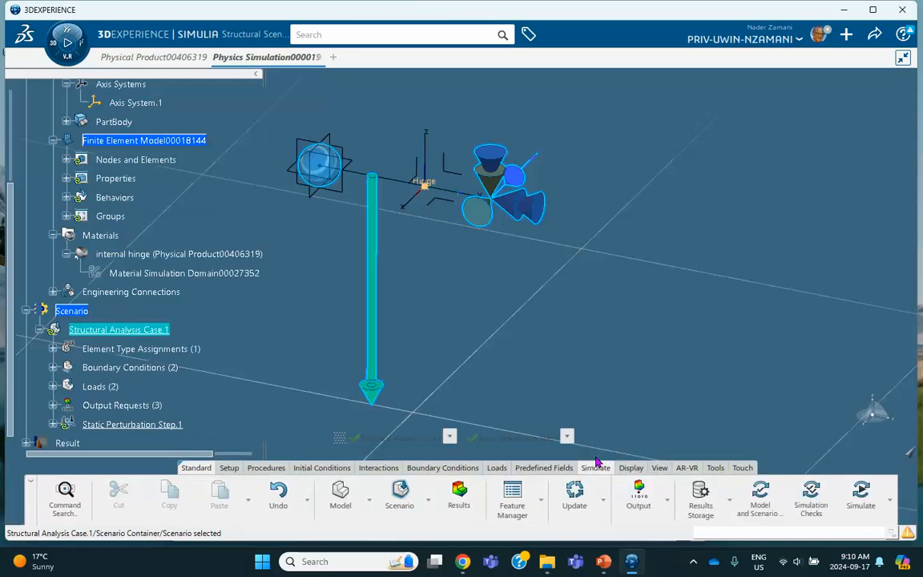
click(763, 506)
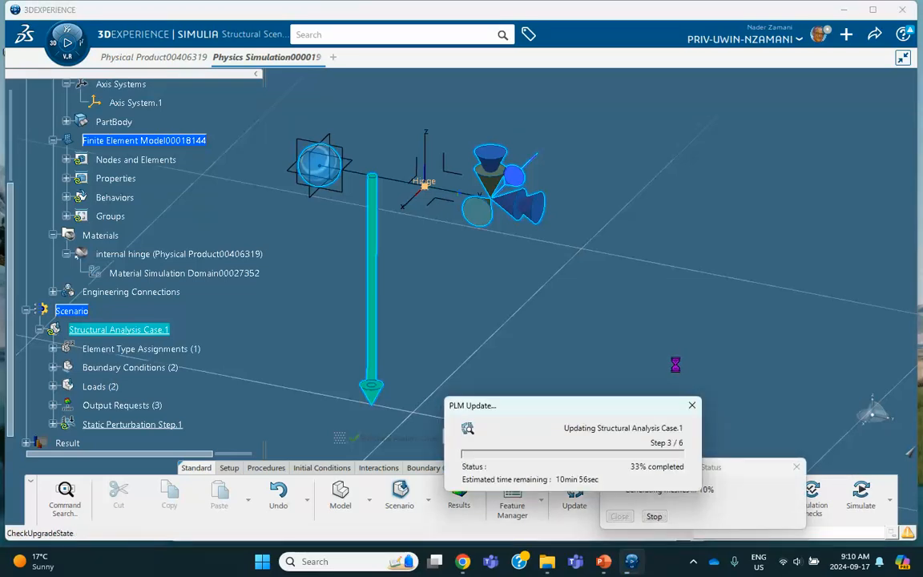
click(620, 515)
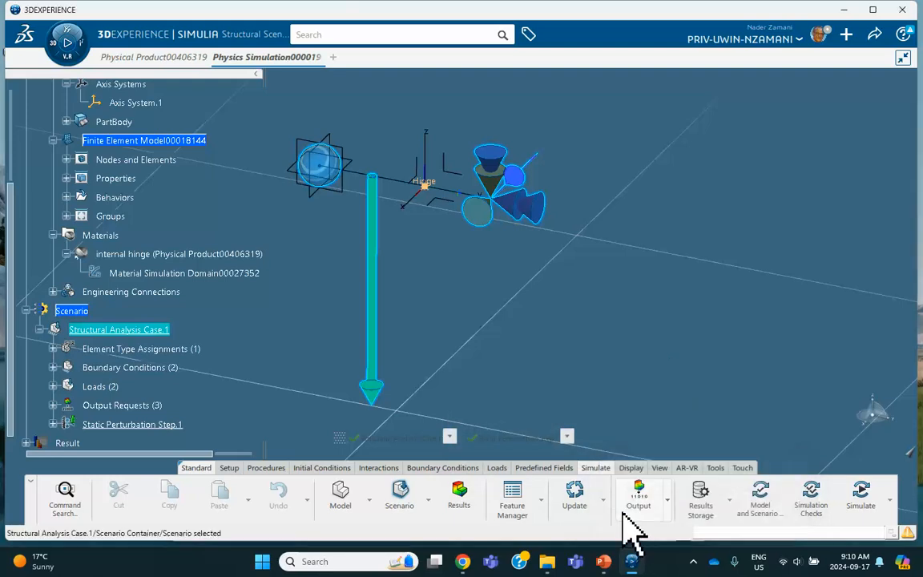
- Run the simulation checks for Structural Analysis Case.1 with the Local interactive location and 4 cores, and close the report
click(811, 495)
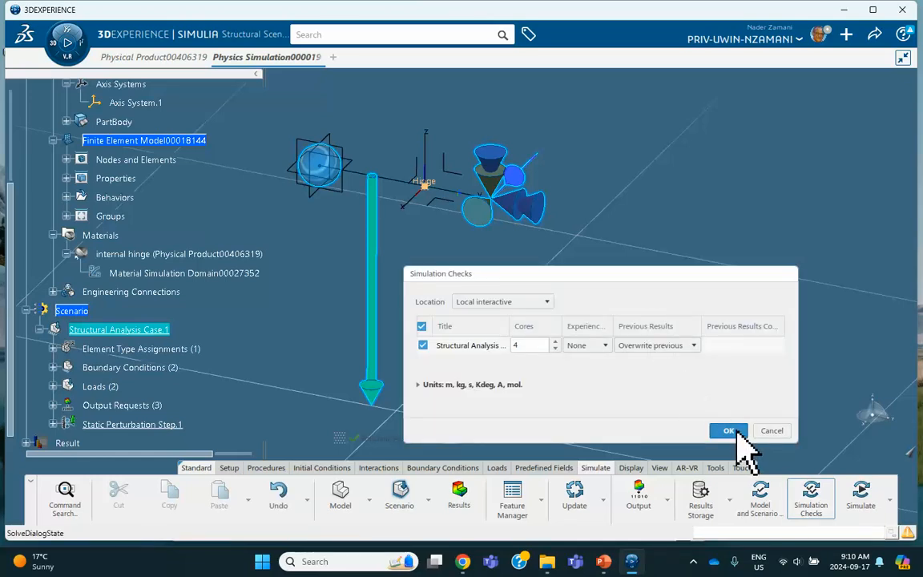
click(731, 430)
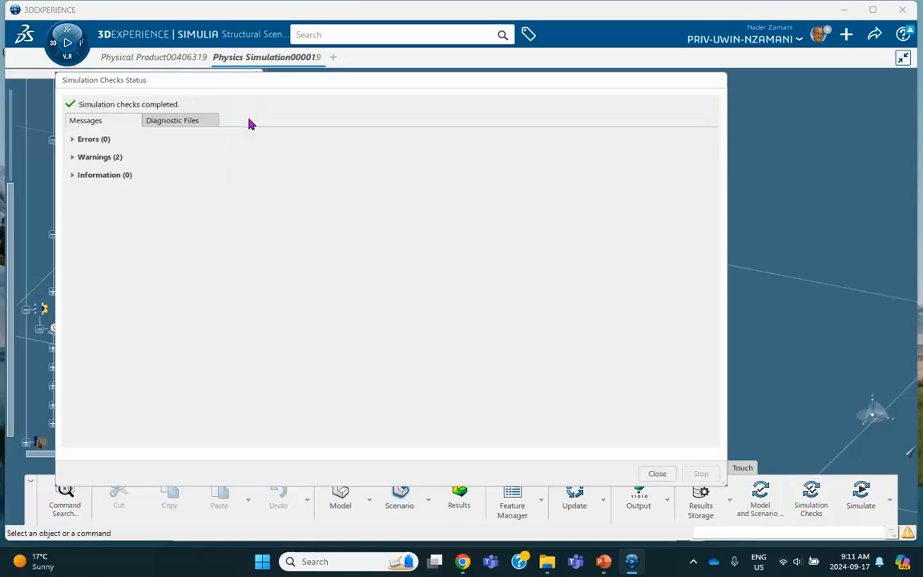
click(655, 474)
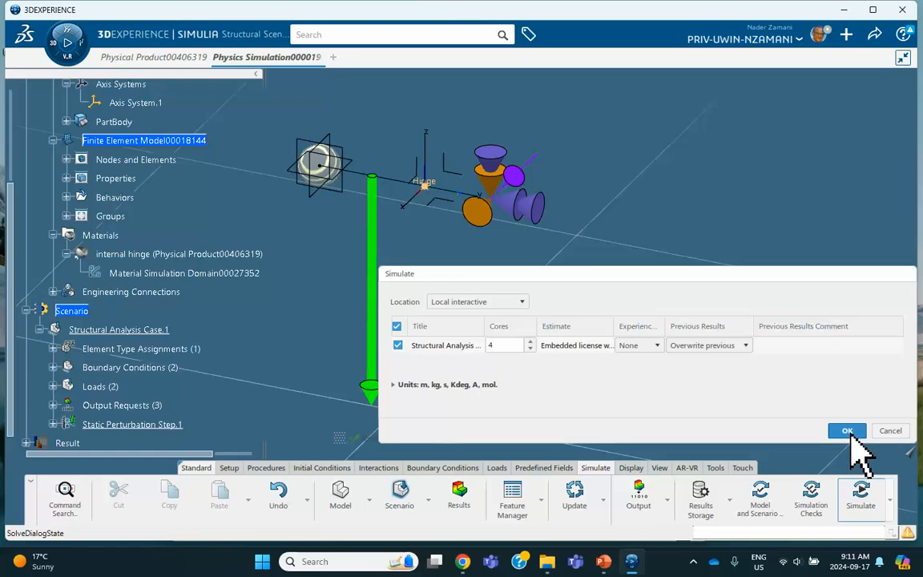
- Simulate Structural Analysis Case.1 with the Local interactive location and 4 cores, and display the Displacement.1 result plot
click(849, 430)
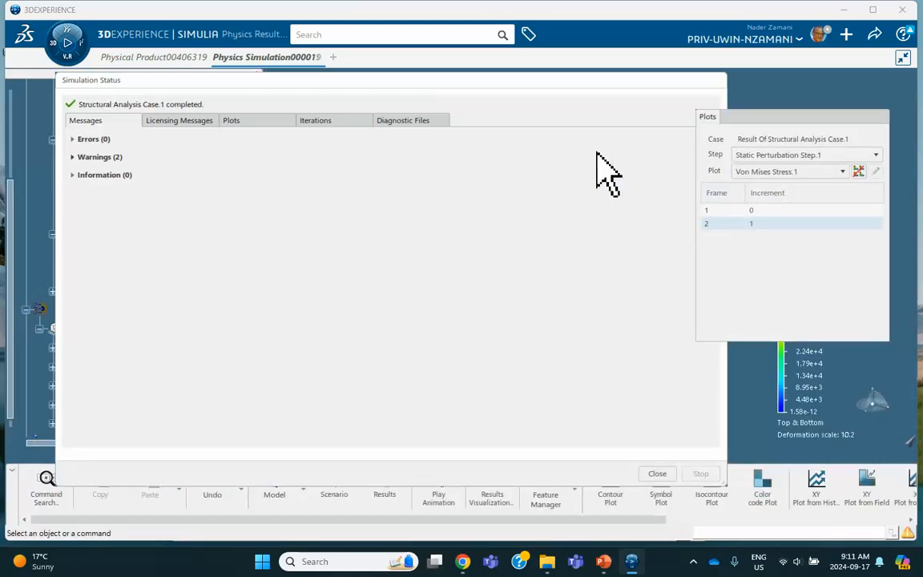
click(656, 474)
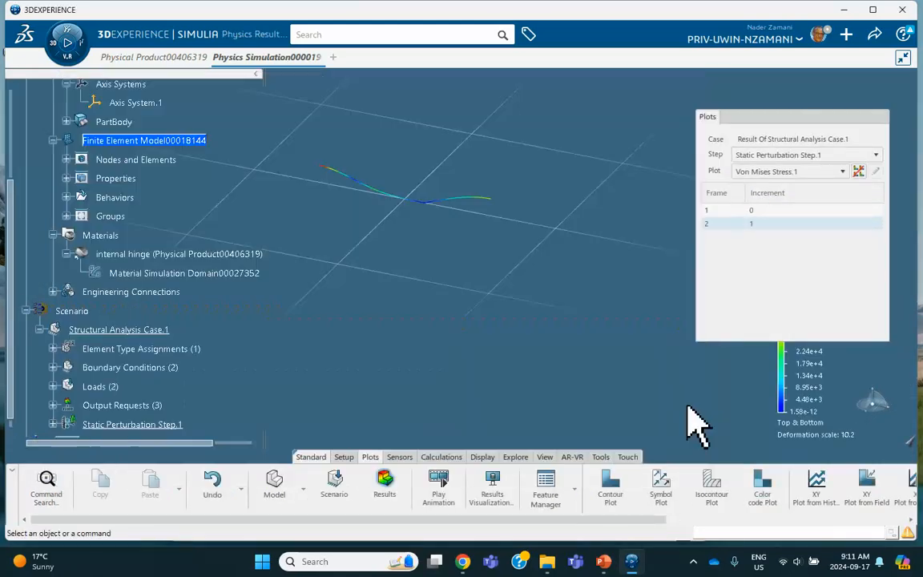
click(762, 170)
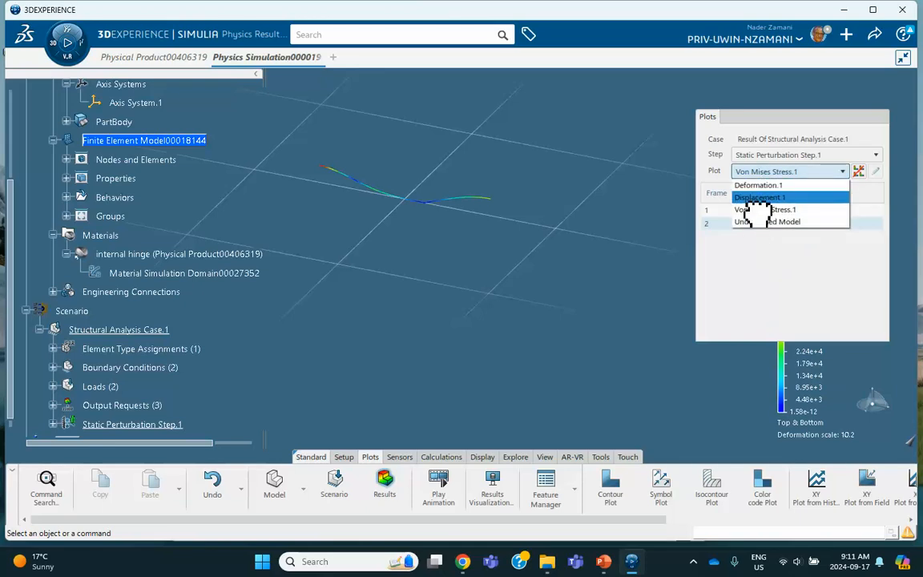
click(741, 198)
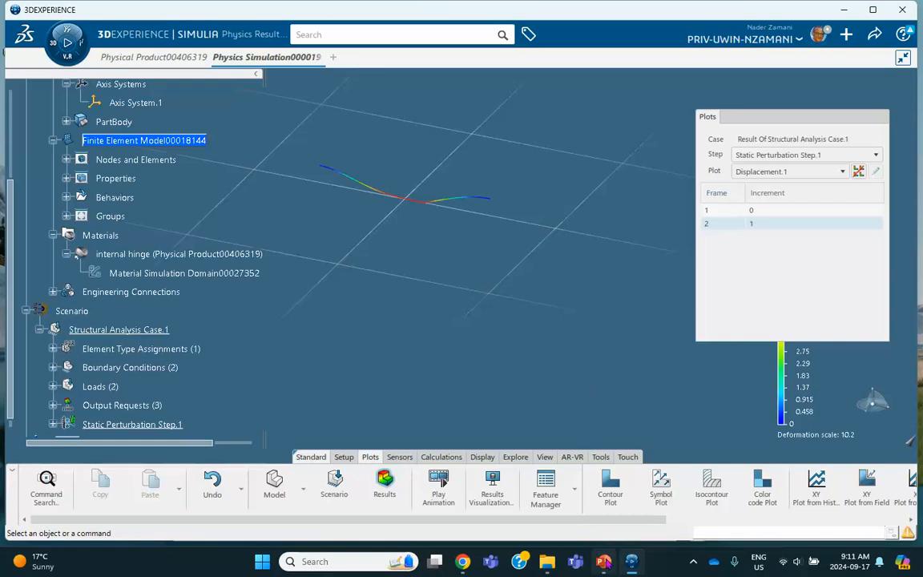
click(694, 563)
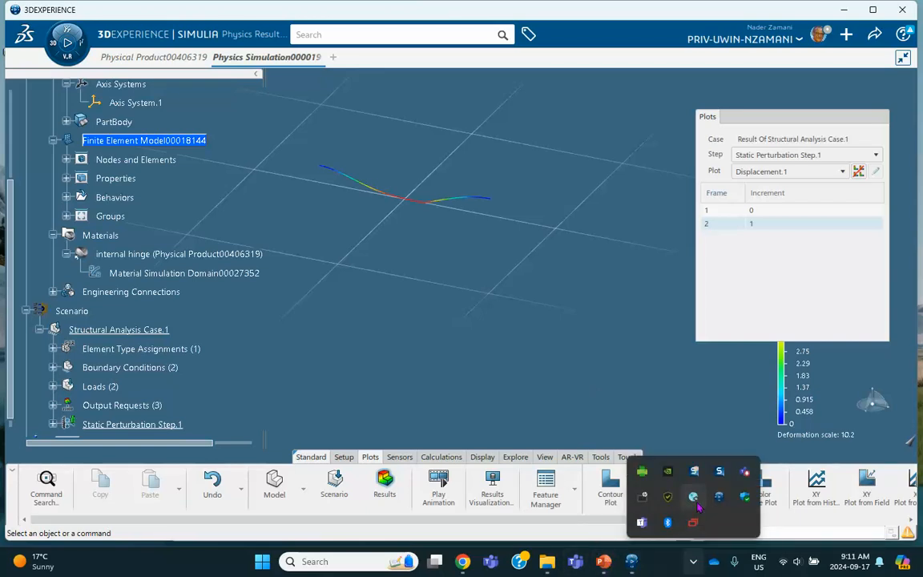
click(628, 356)
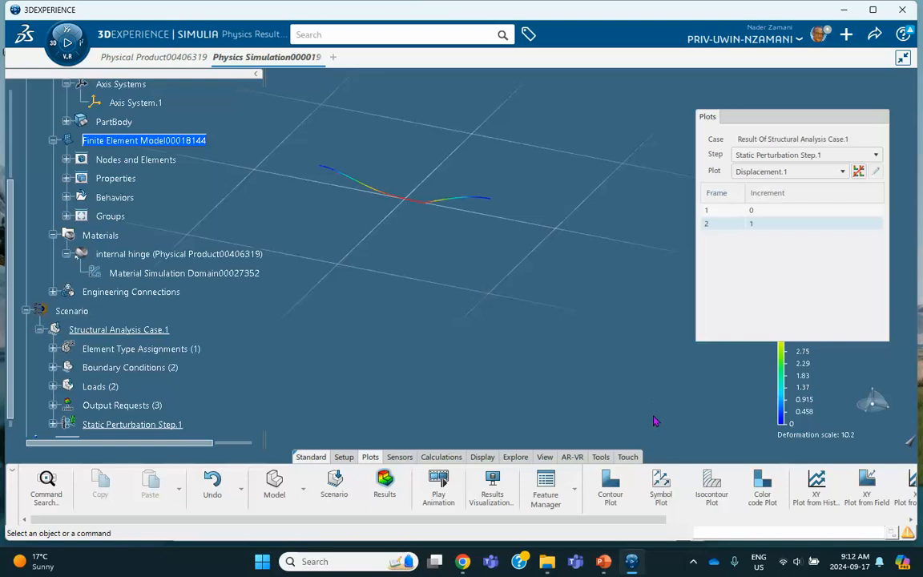
- Display the beam's Displacement.1 plot in the front view and collapse the plot settings to inspect the deformed shape and displacement legend
click(547, 457)
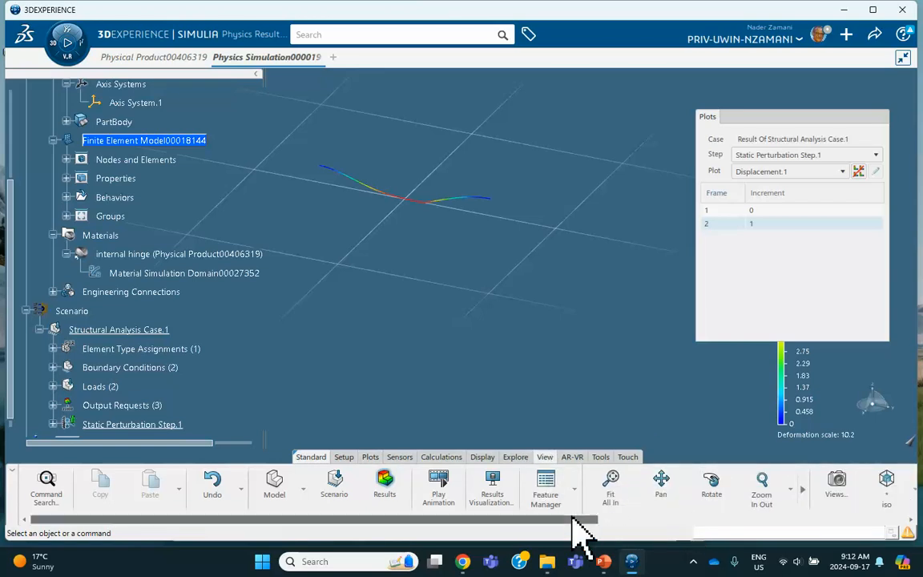
drag(576, 519, 764, 517)
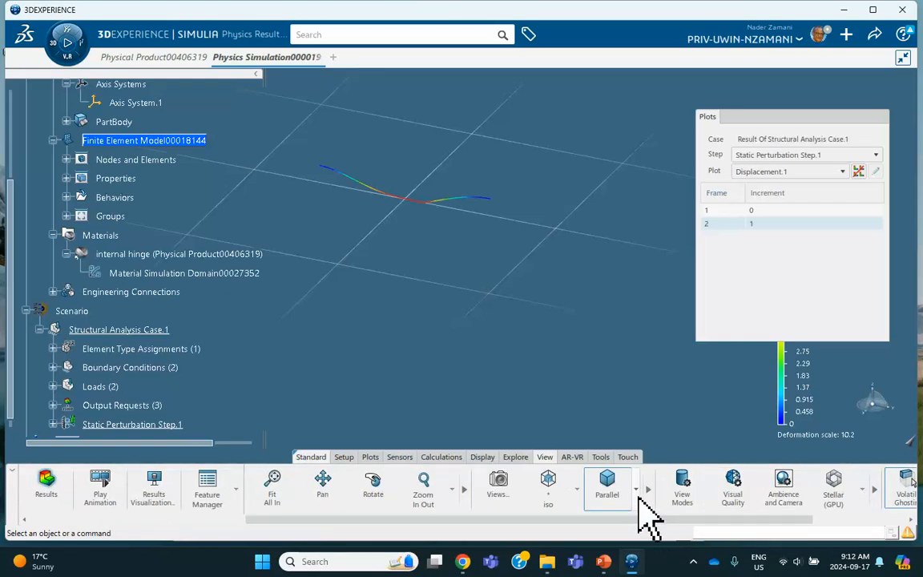
click(577, 486)
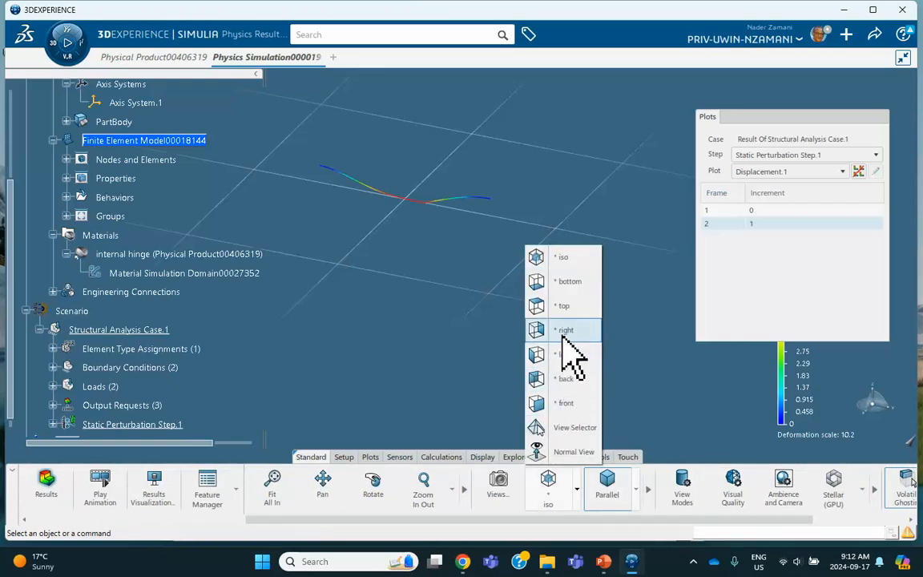
click(568, 400)
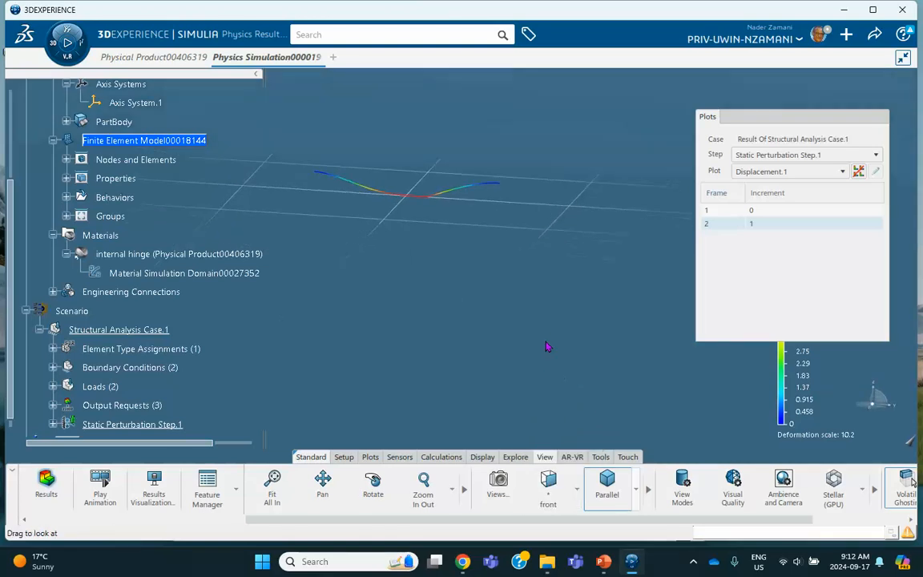
middle_drag(545, 336, 566, 329)
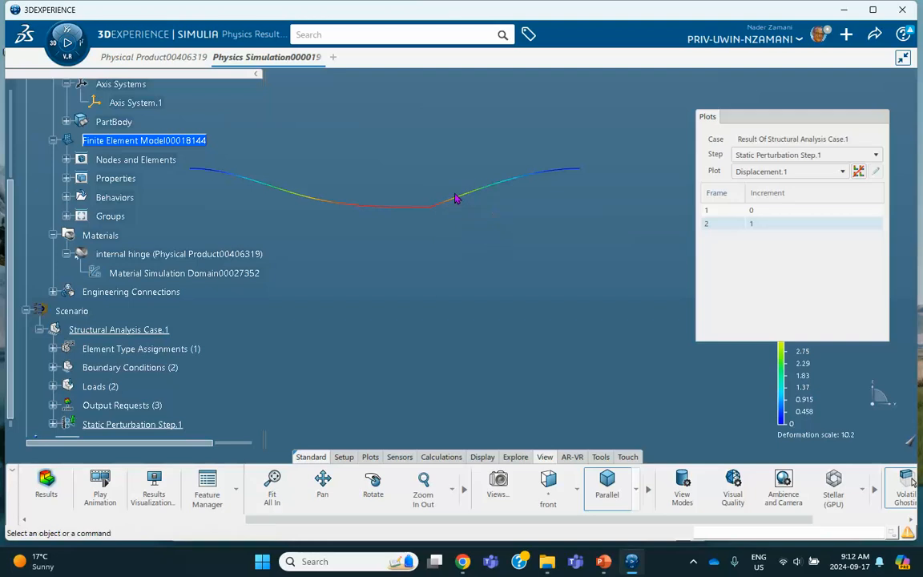
click(761, 119)
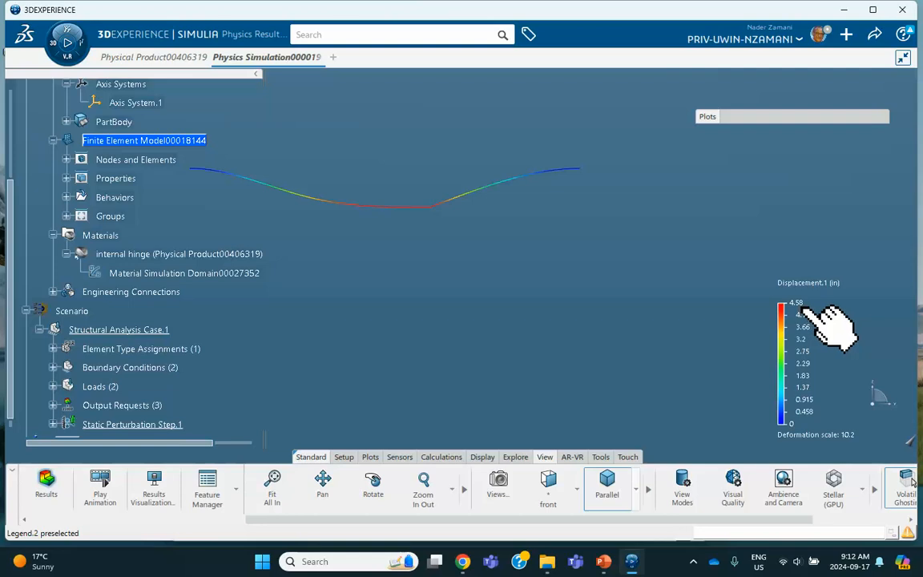
middle_drag(384, 282, 405, 291)
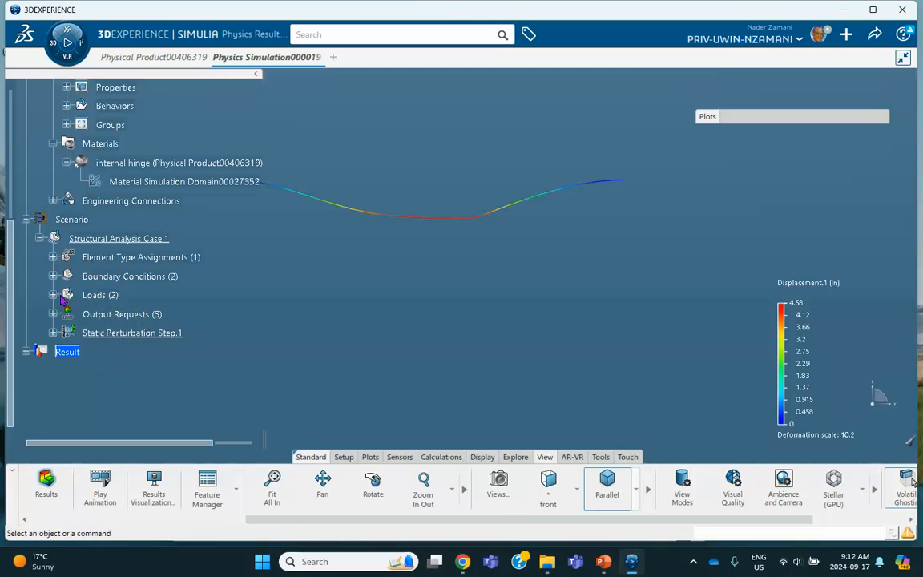
- Change the type of Connector.1, under engineering connection Free.1, to Cylindrical
scroll(158, 227, up, 1)
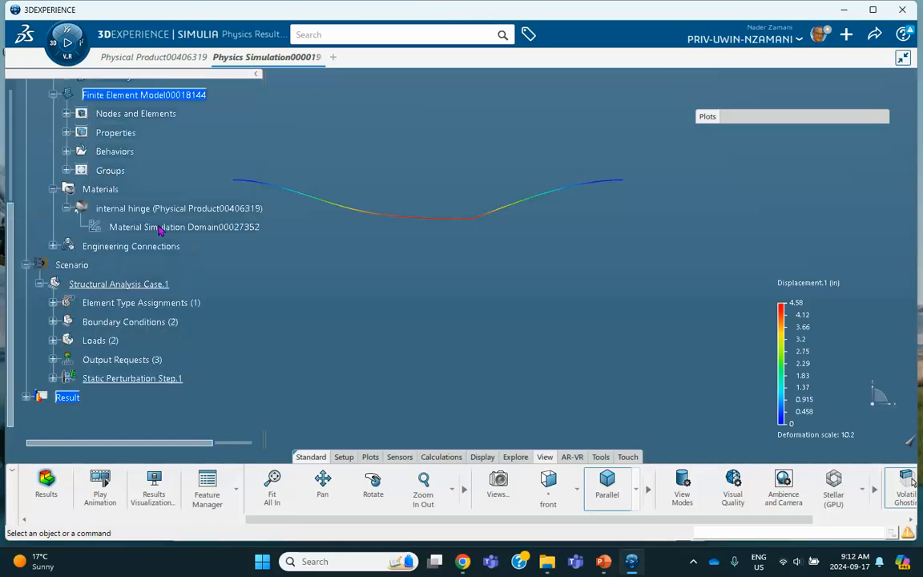
click(52, 247)
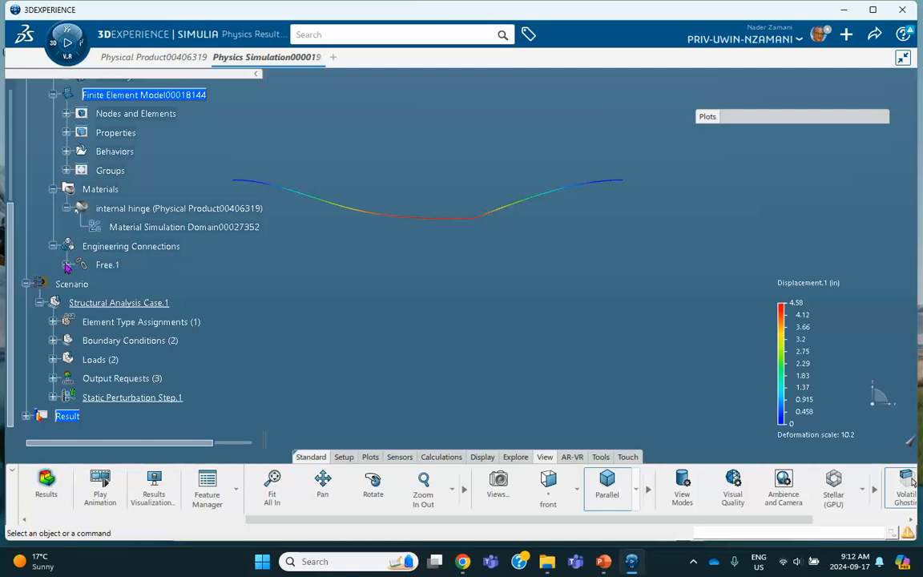
click(67, 265)
click(80, 283)
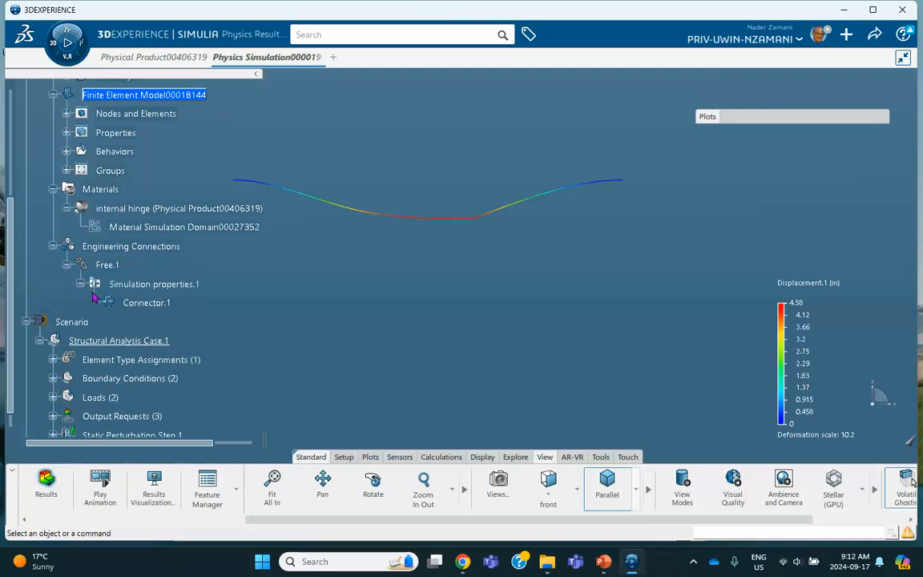
double_click(148, 305)
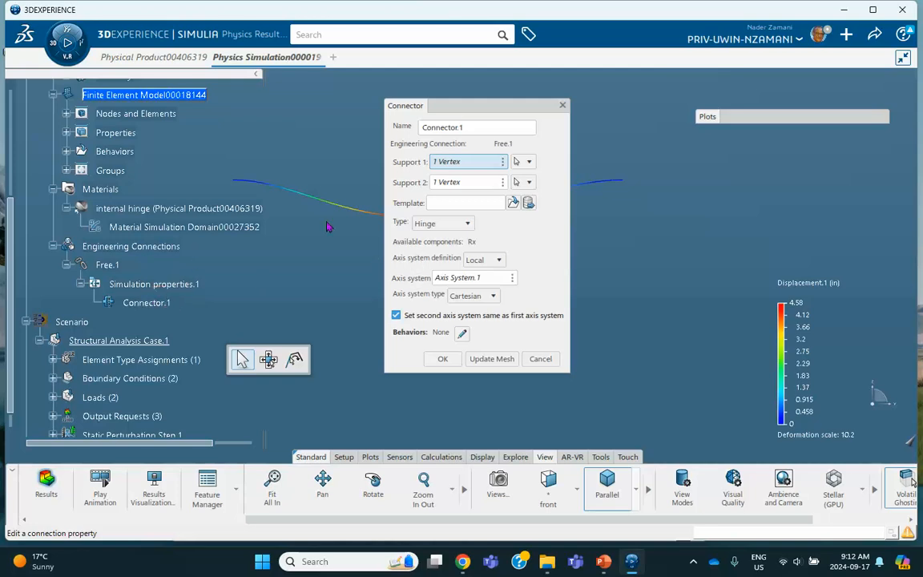
click(442, 224)
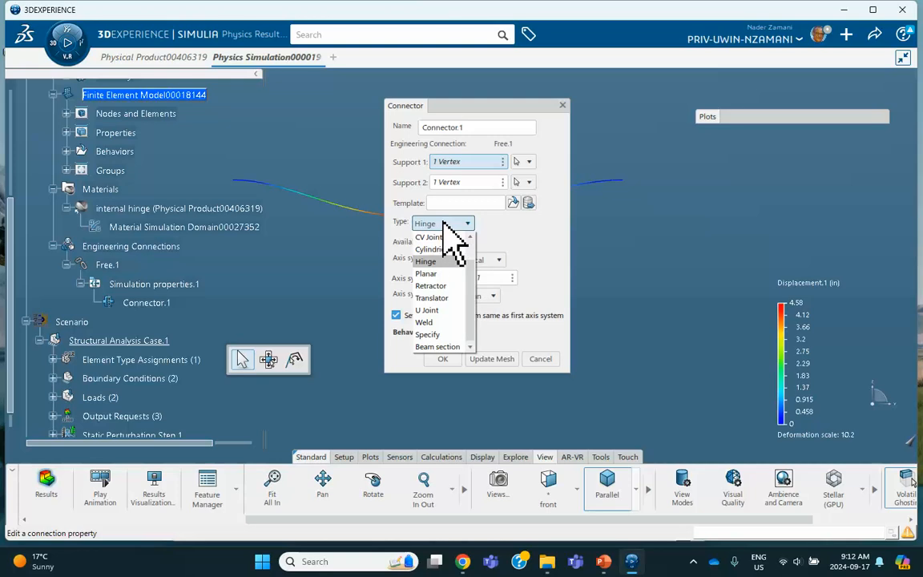
click(442, 224)
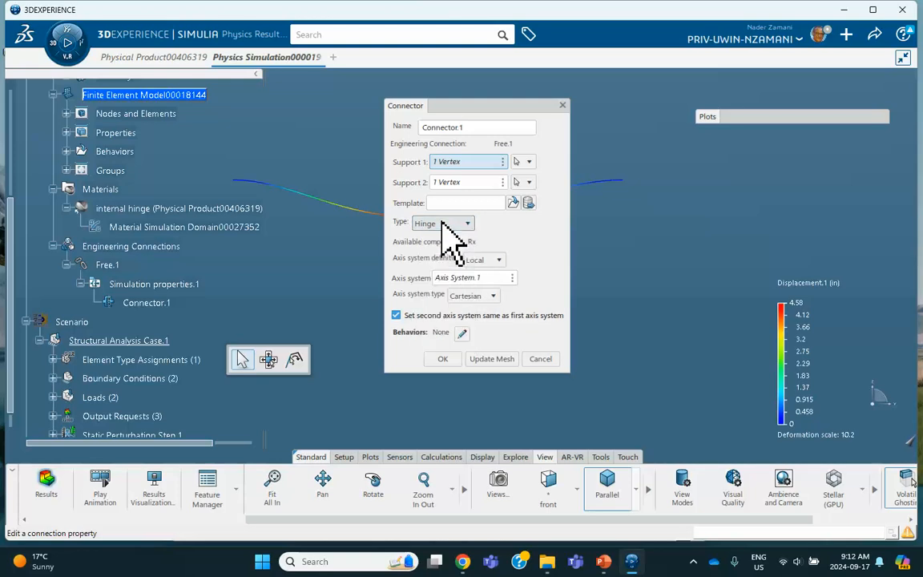
click(442, 225)
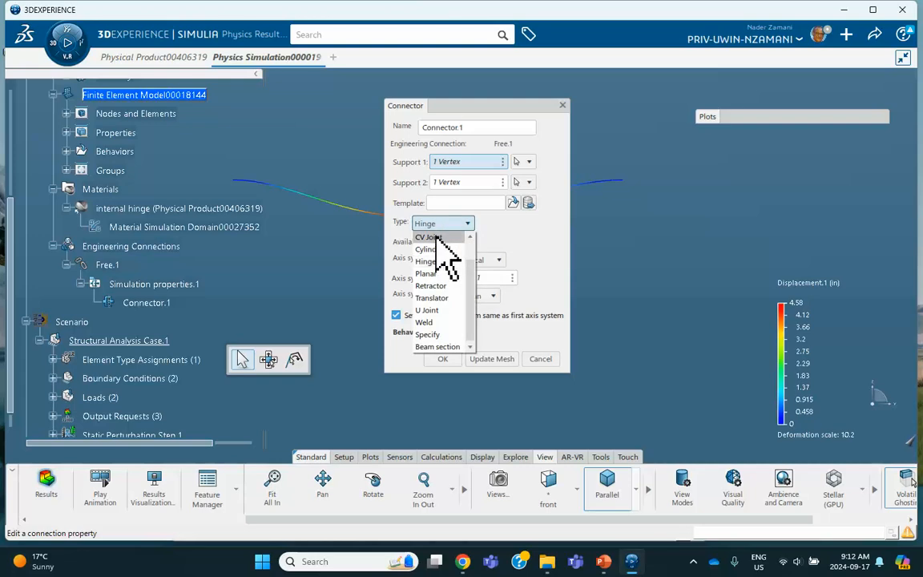
click(433, 249)
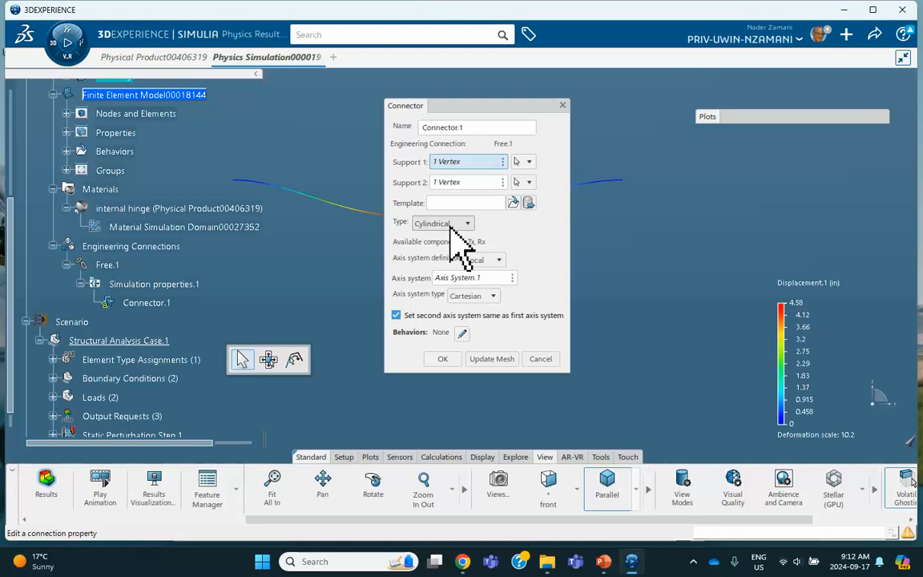
click(443, 359)
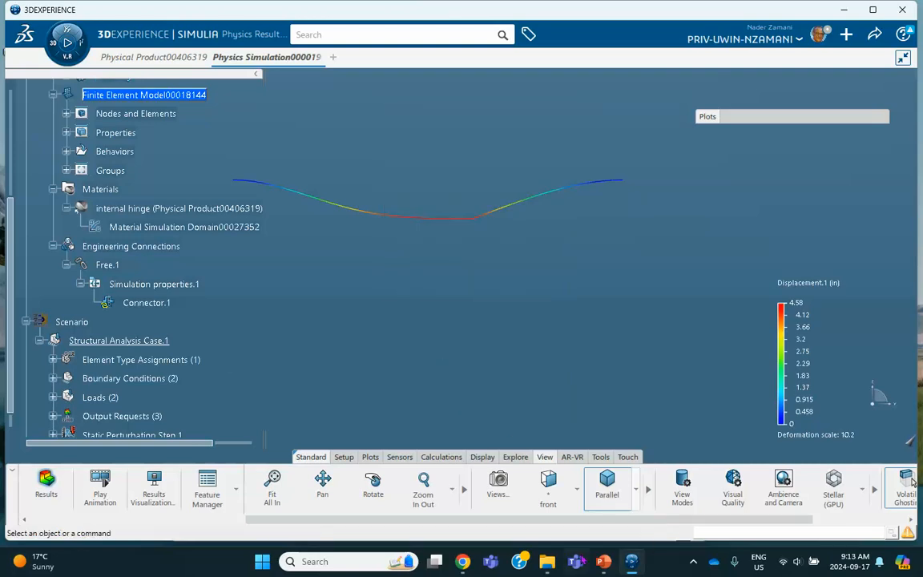
- Switch to PowerPoint to review slide 5 comparing the Hinge, Join and Cylindrical connection types, and return to 3DEXPERIENCE
click(603, 562)
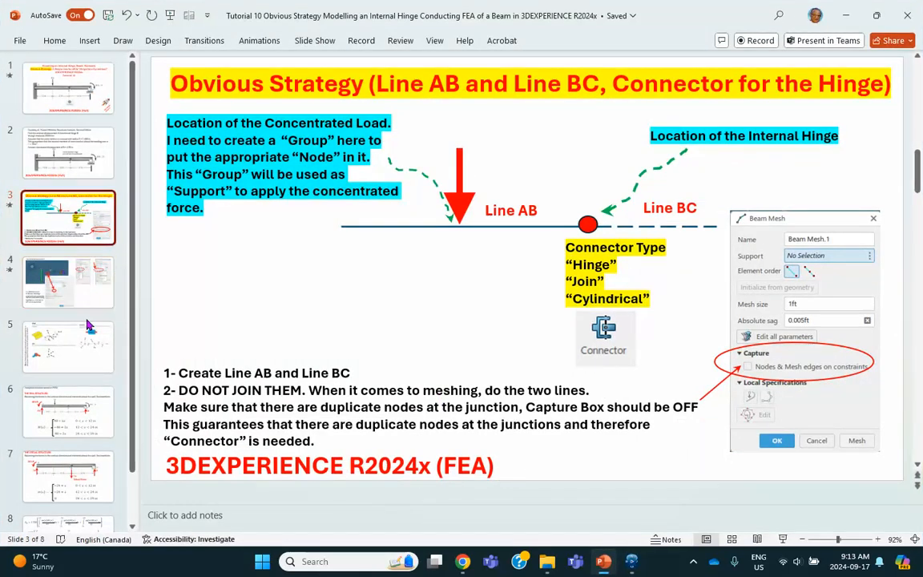
click(59, 326)
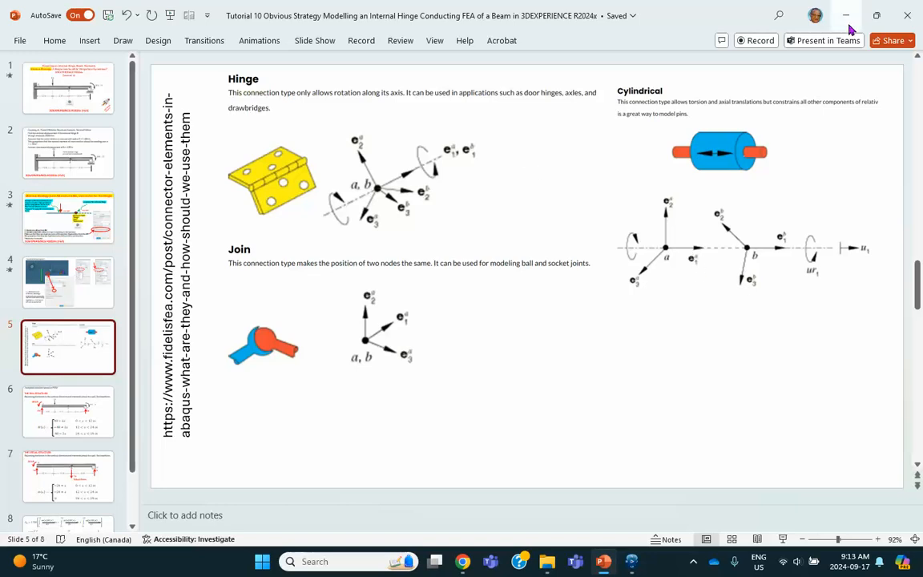
click(632, 563)
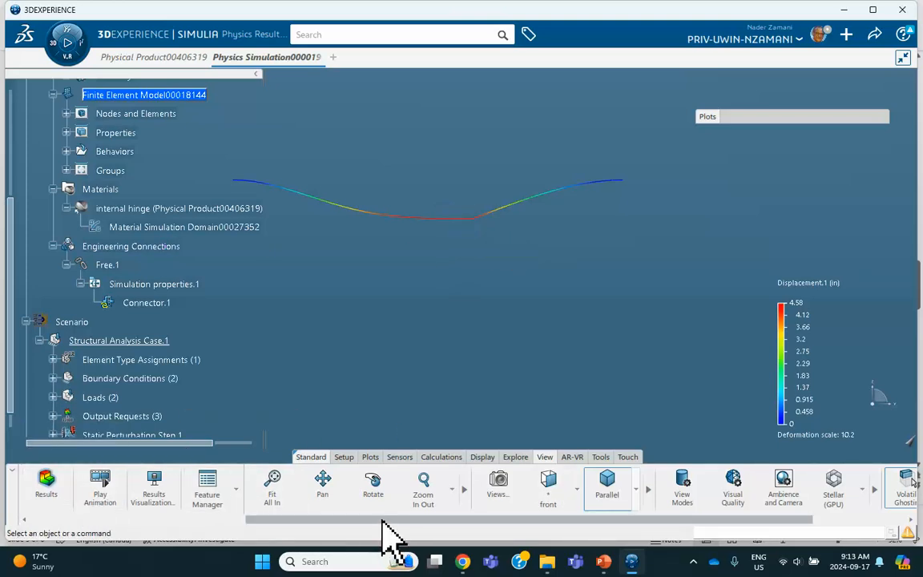
- Return to the scenario, simulate Structural Analysis Case.1 with the Local interactive location and 4 cores, and display its displacement plot unobstructed
drag(383, 520, 216, 530)
click(333, 490)
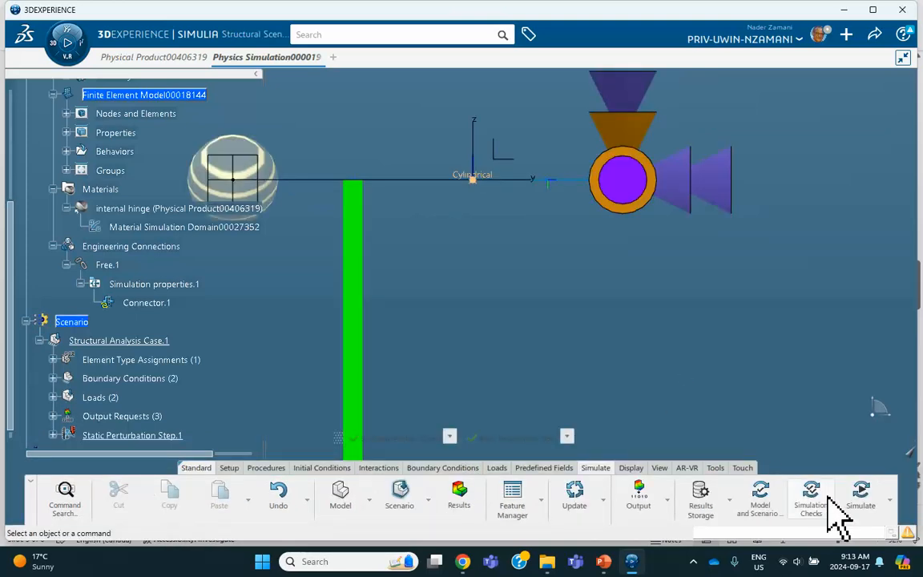
click(863, 495)
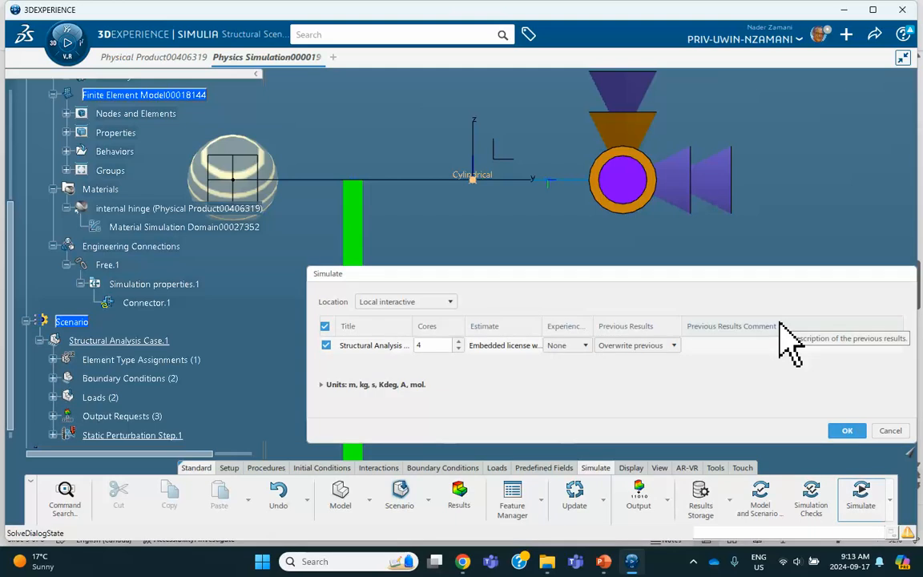
click(849, 432)
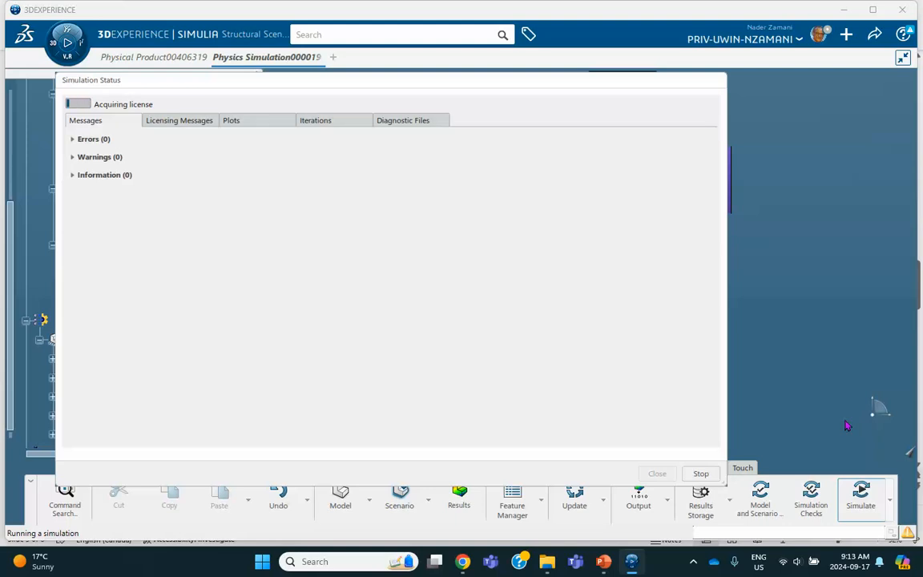
click(603, 560)
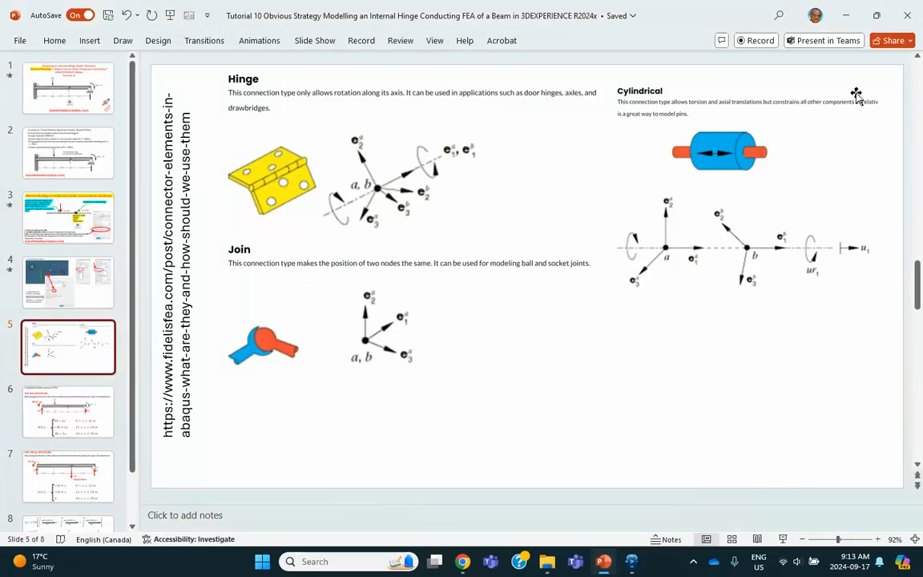
click(845, 16)
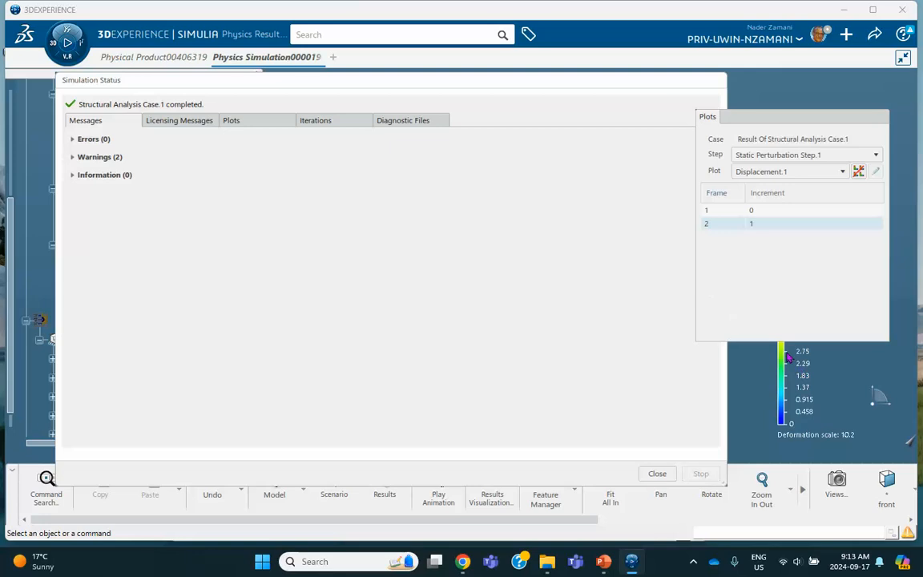
click(656, 474)
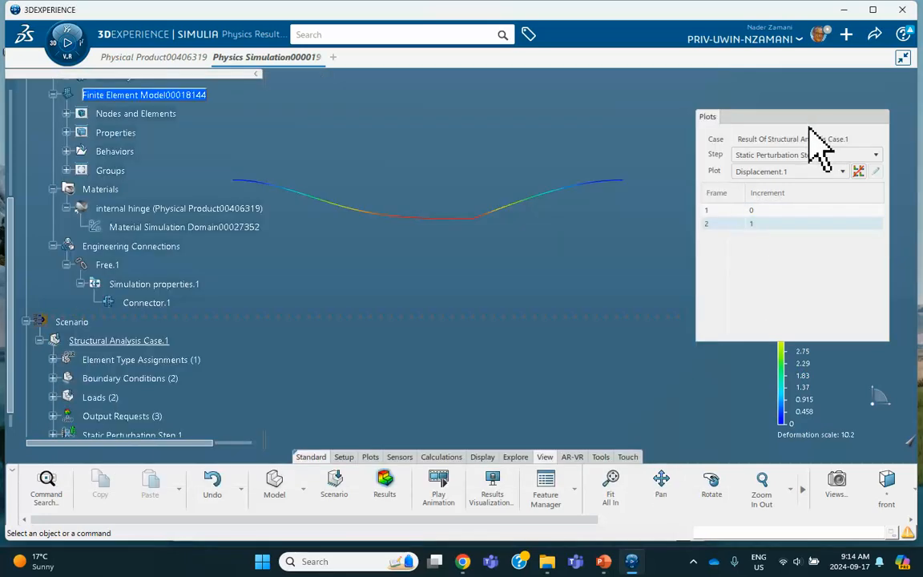
click(816, 122)
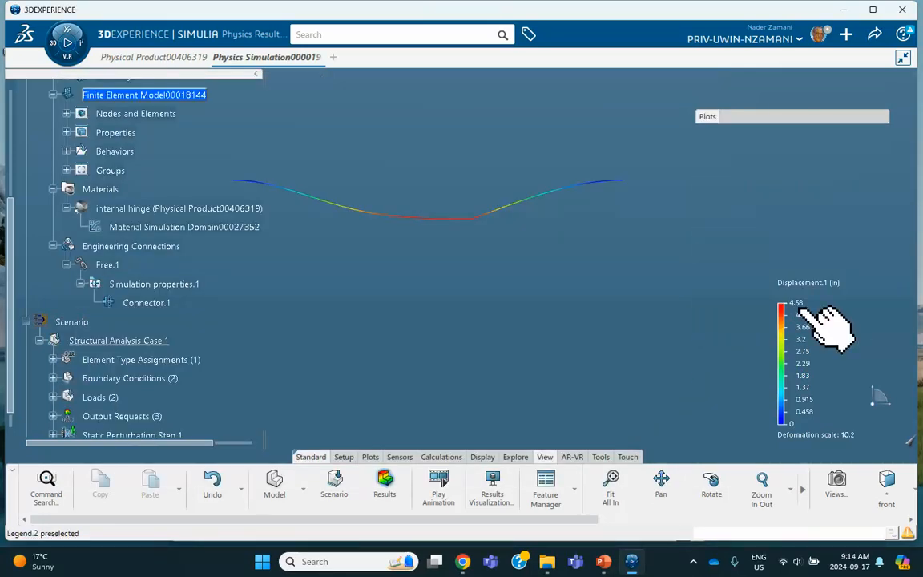
- Edit Connector.1 again, setting its type to Specify and its translation to Join
click(160, 306)
double_click(160, 305)
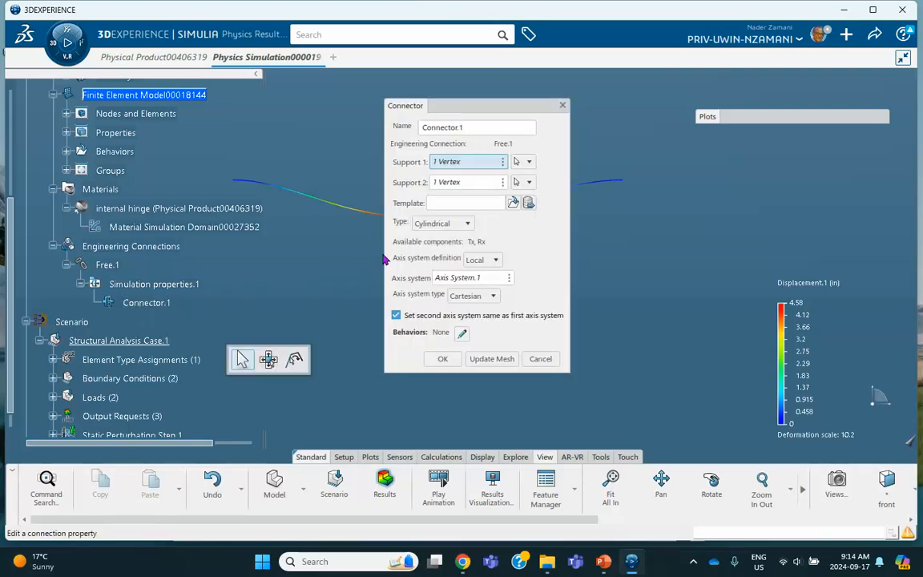
click(465, 222)
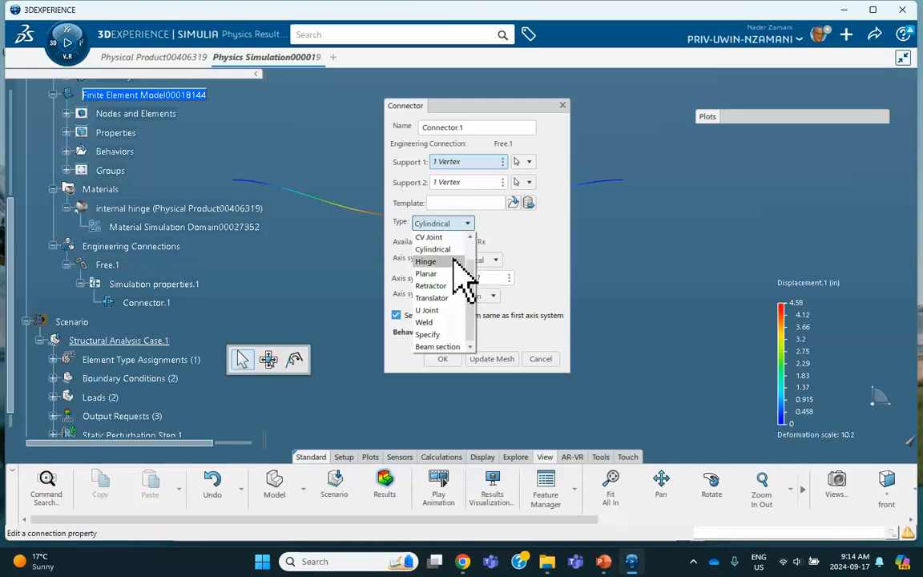
scroll(460, 261, up, 1)
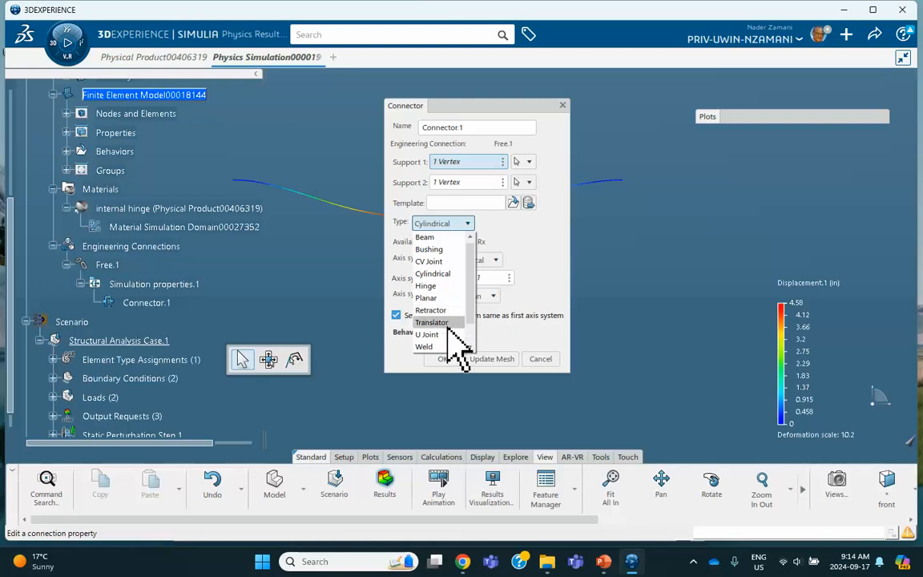
scroll(442, 332, down, 1)
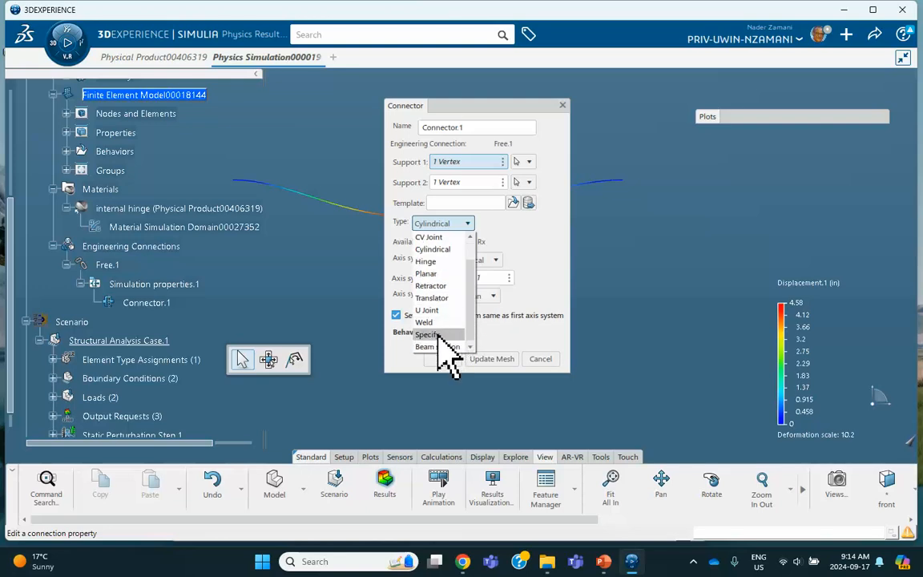
click(439, 334)
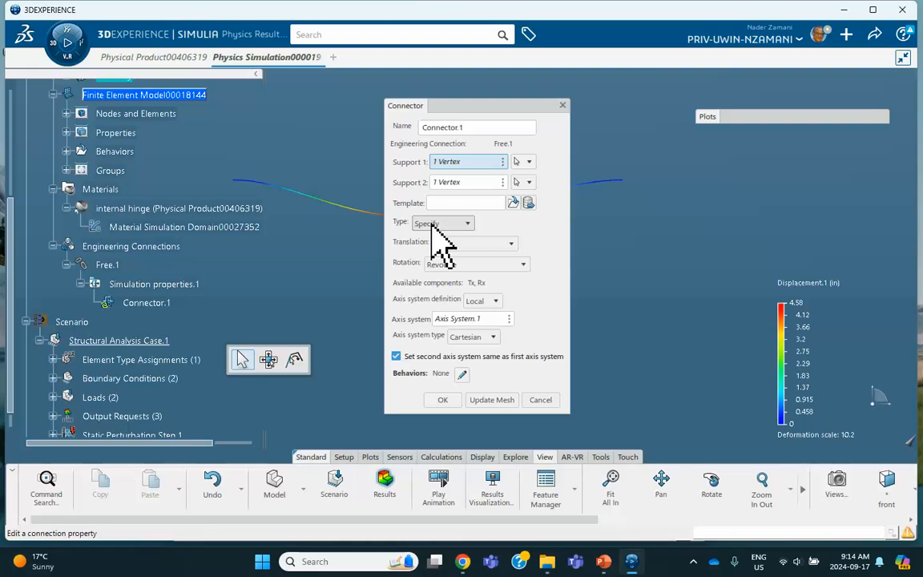
click(506, 244)
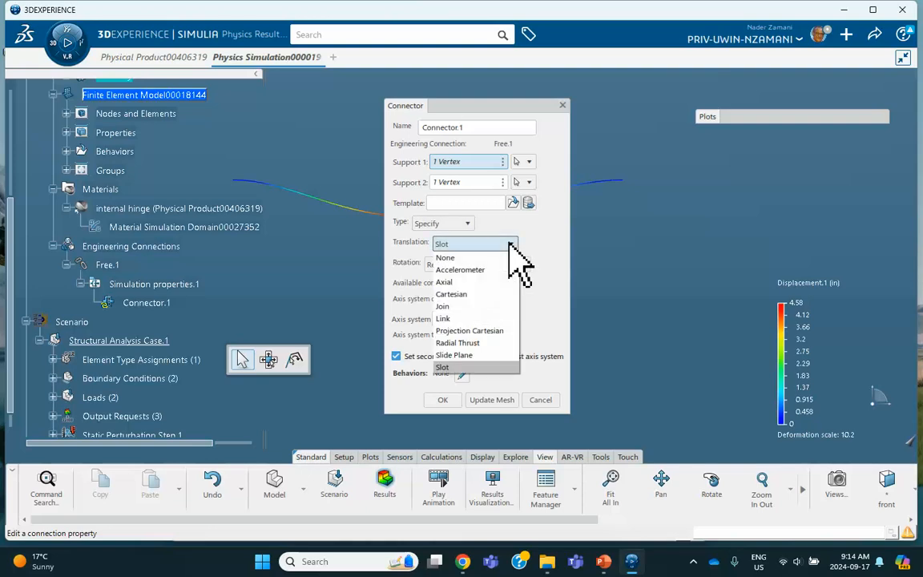
click(461, 307)
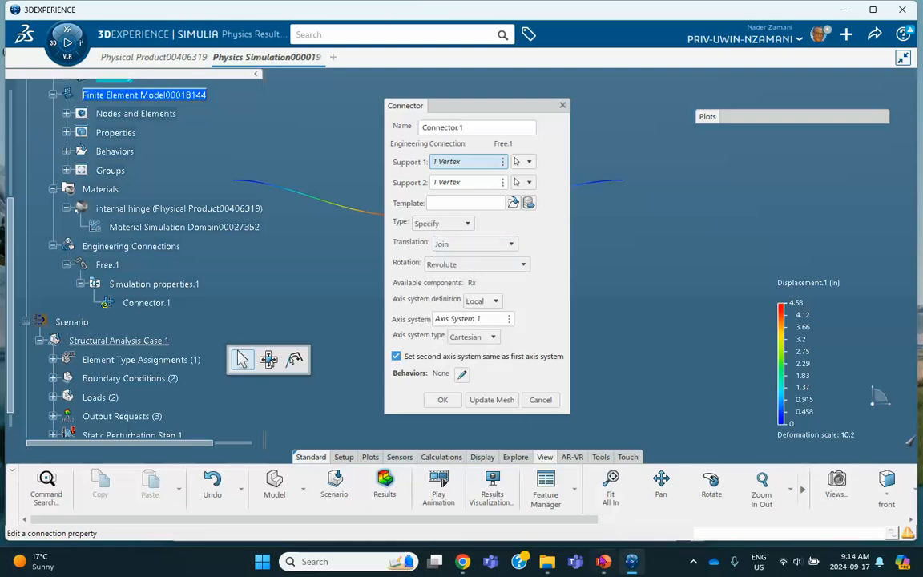
- Switch to PowerPoint and review slides 3 and 4 on the connector types and the local axis system for the hinge
click(604, 562)
click(92, 231)
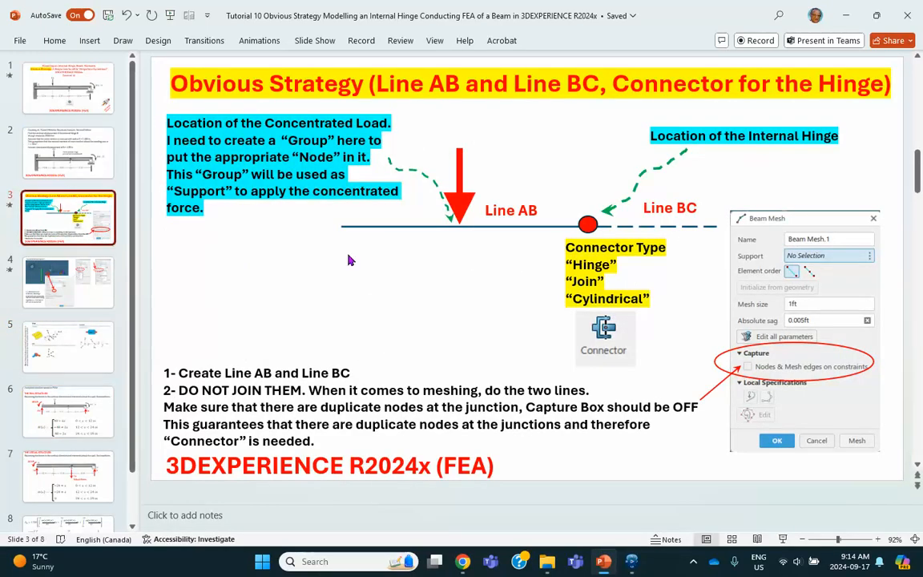
click(68, 276)
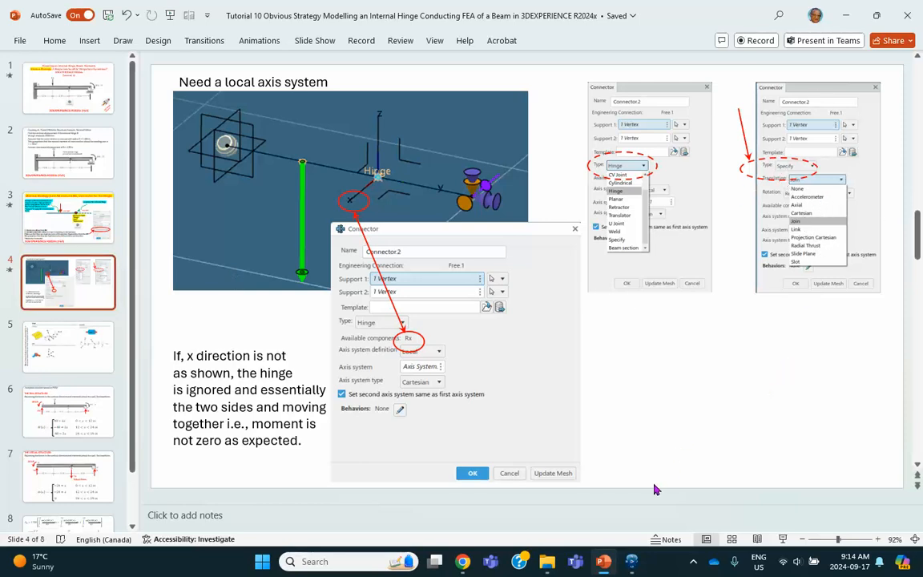
- Switch back to 3DEXPERIENCE and apply the Connector.1 settings with Join translation and Revolute rotation
click(843, 16)
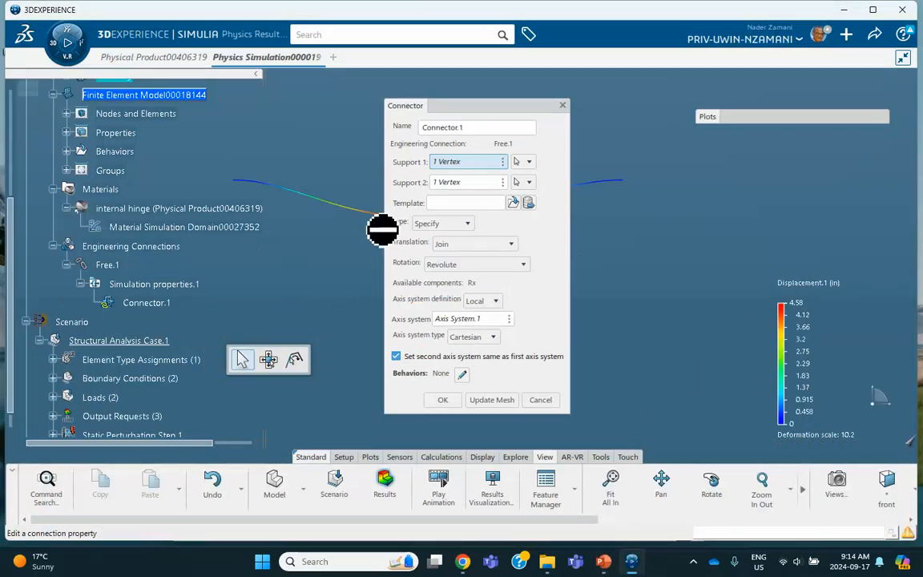
click(441, 400)
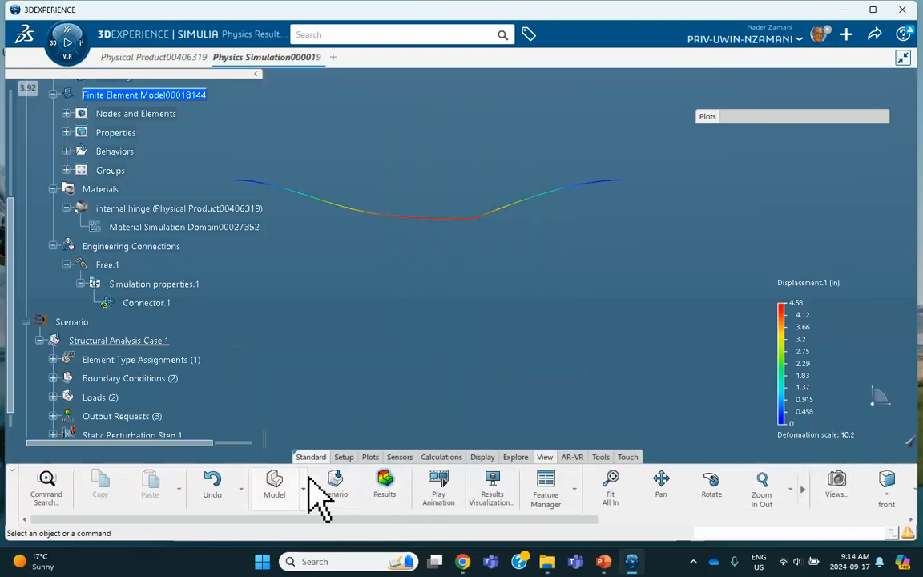
- Return to the scenario, rerun the Structural Analysis Case.1 simulation, and dismiss its status report to show the Displacement.1 plot
click(336, 487)
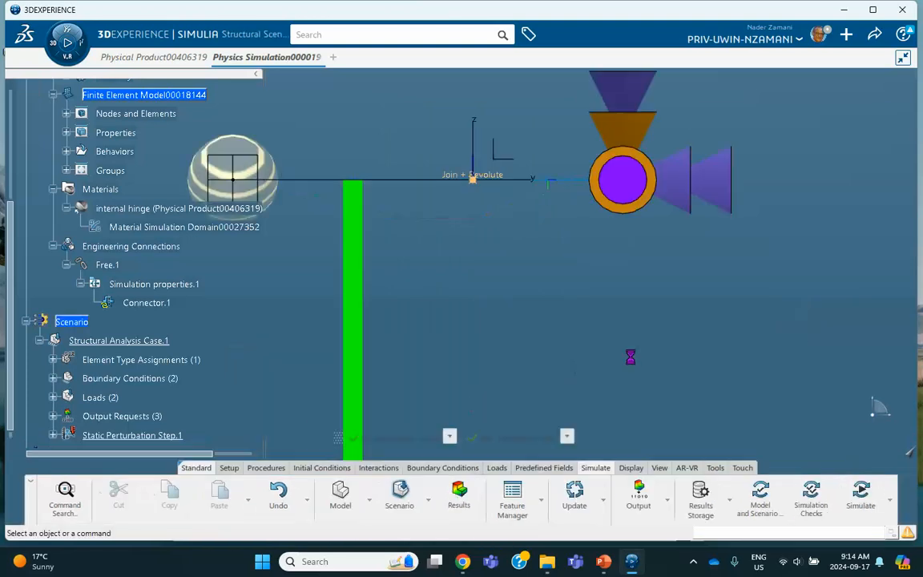
click(862, 494)
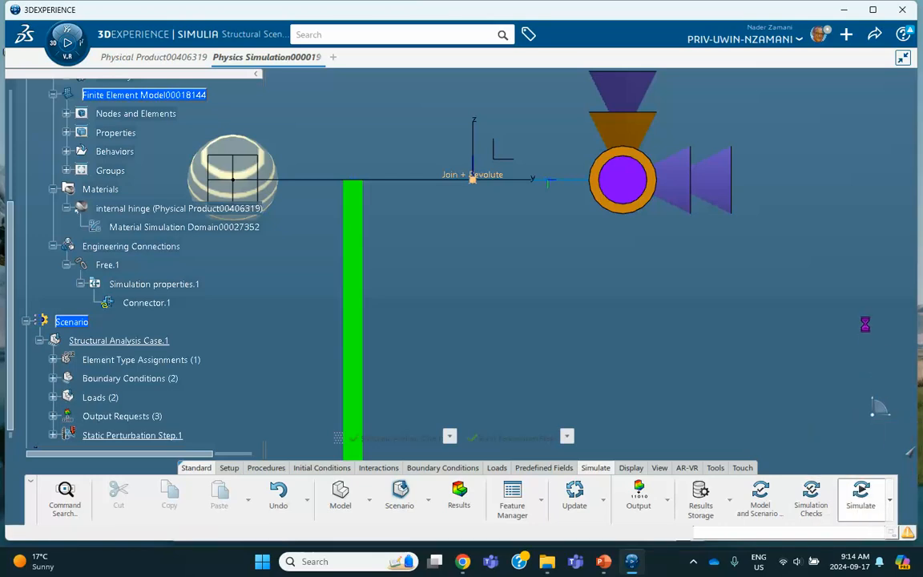
click(847, 432)
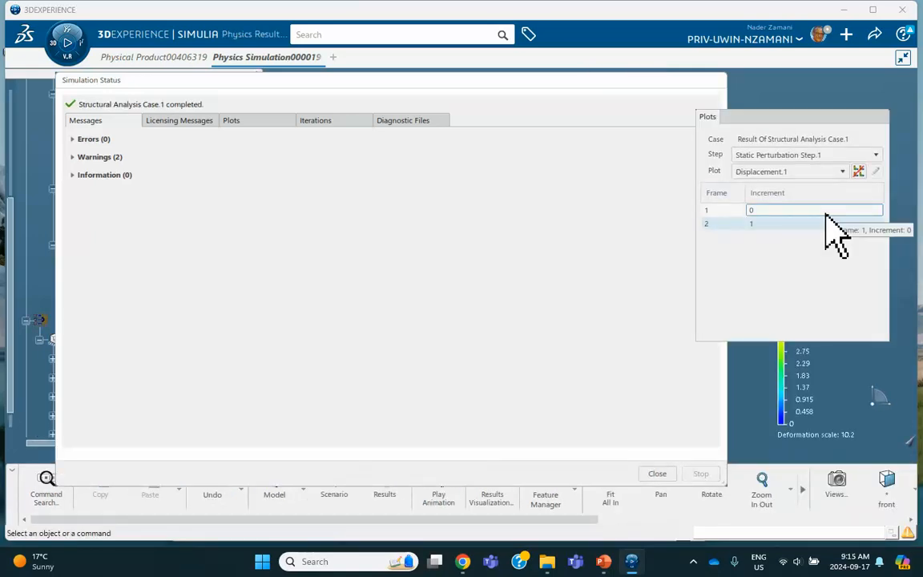
click(656, 473)
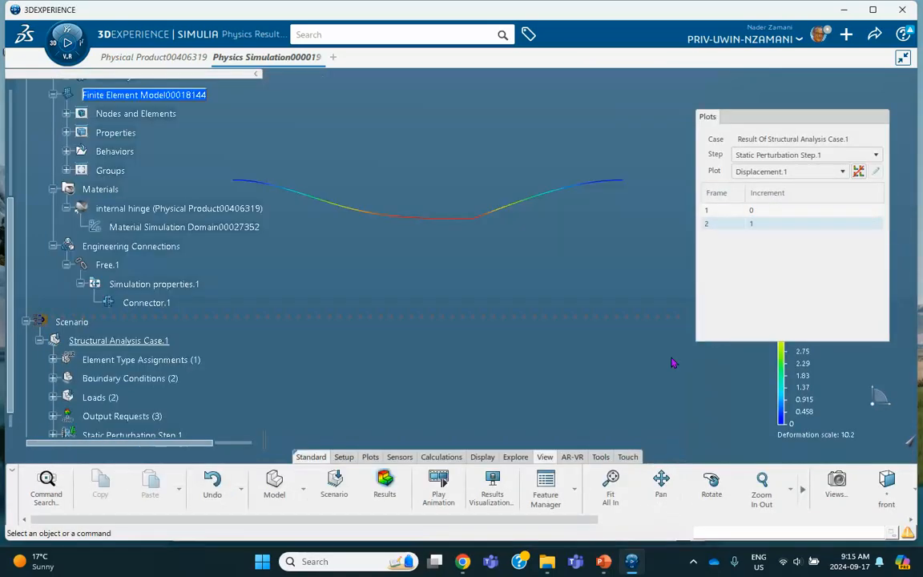